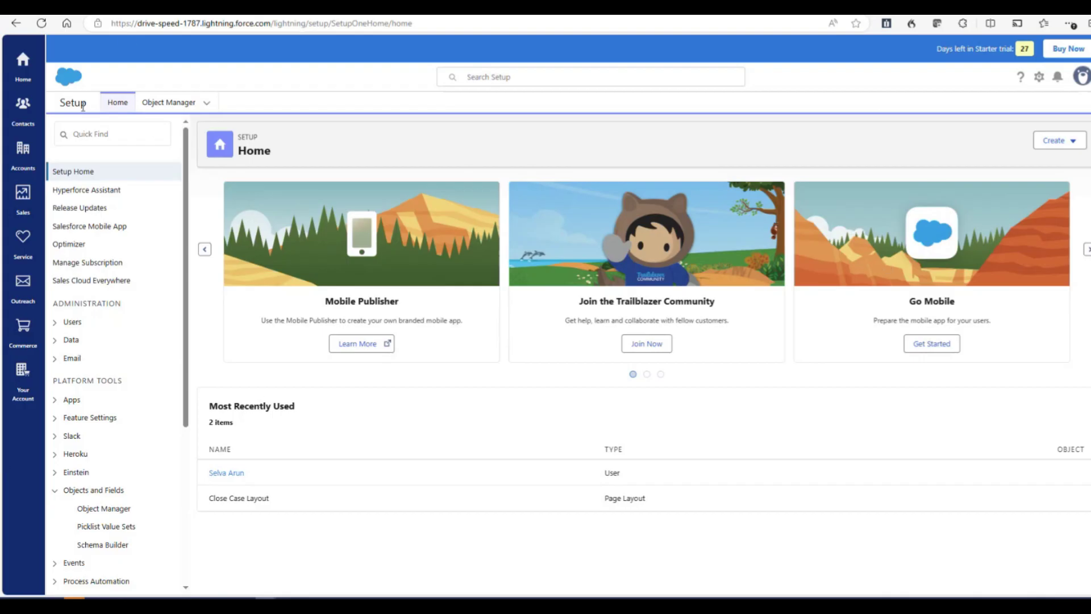
# - Find App Manager via Quick Find 'App M' and start a new classic connected app
pyautogui.click(107, 130)
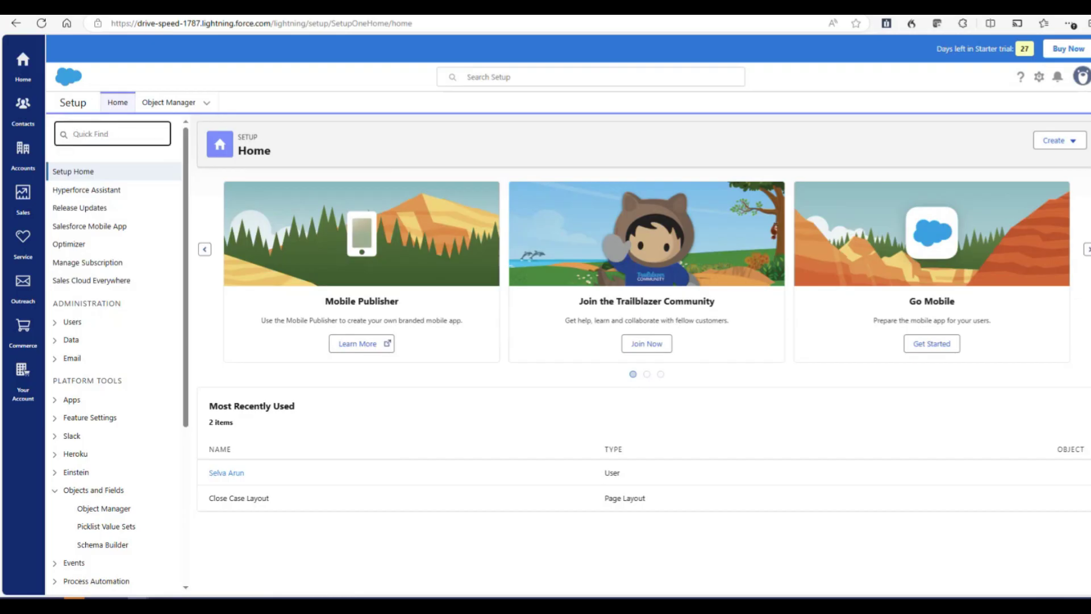
pyautogui.write('App M')
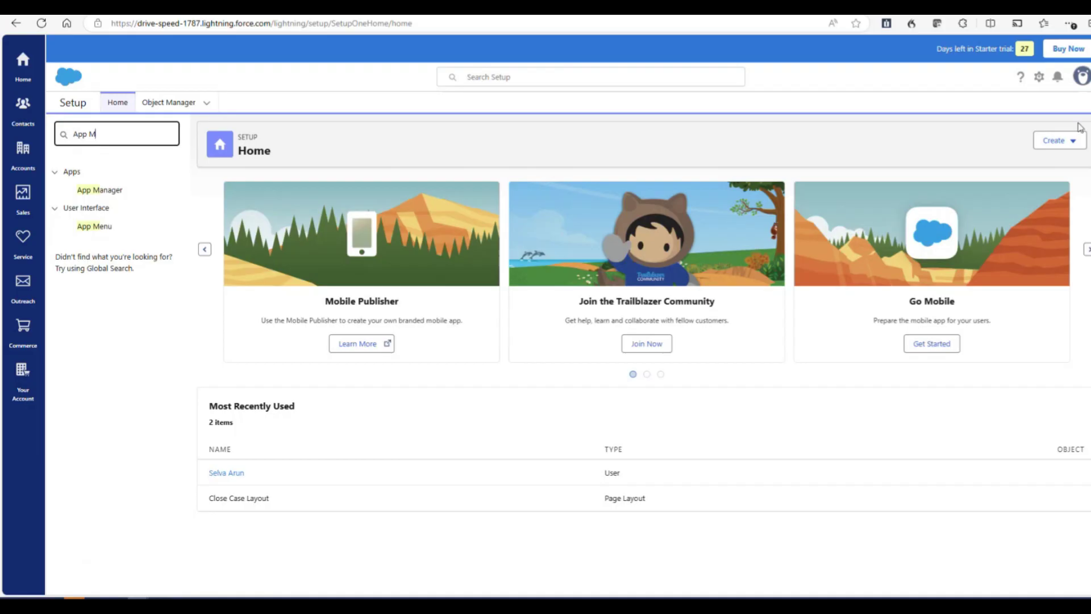
pyautogui.click(102, 190)
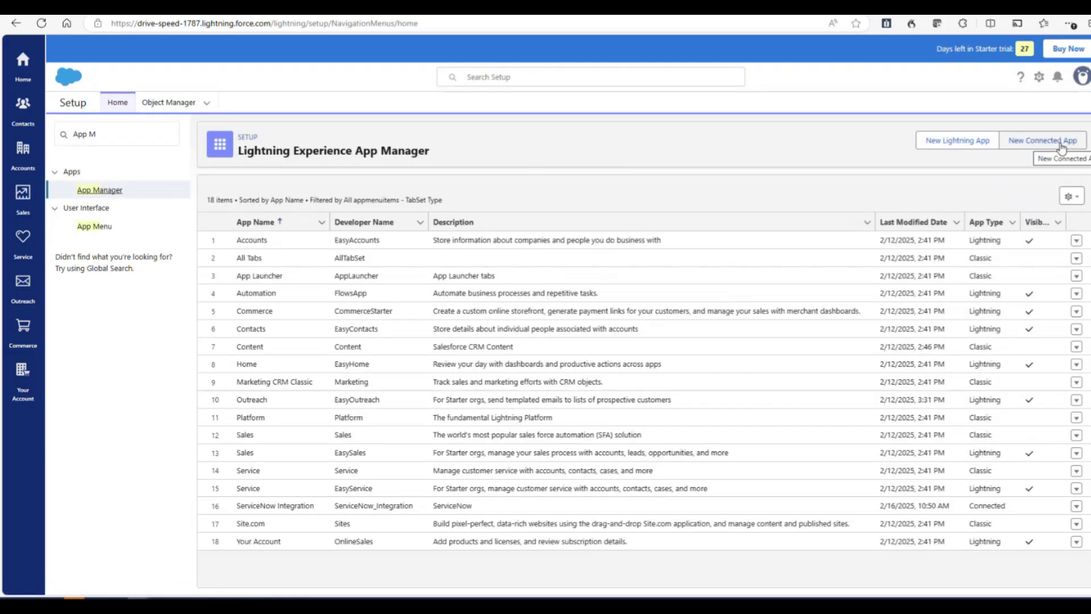
pyautogui.click(1060, 143)
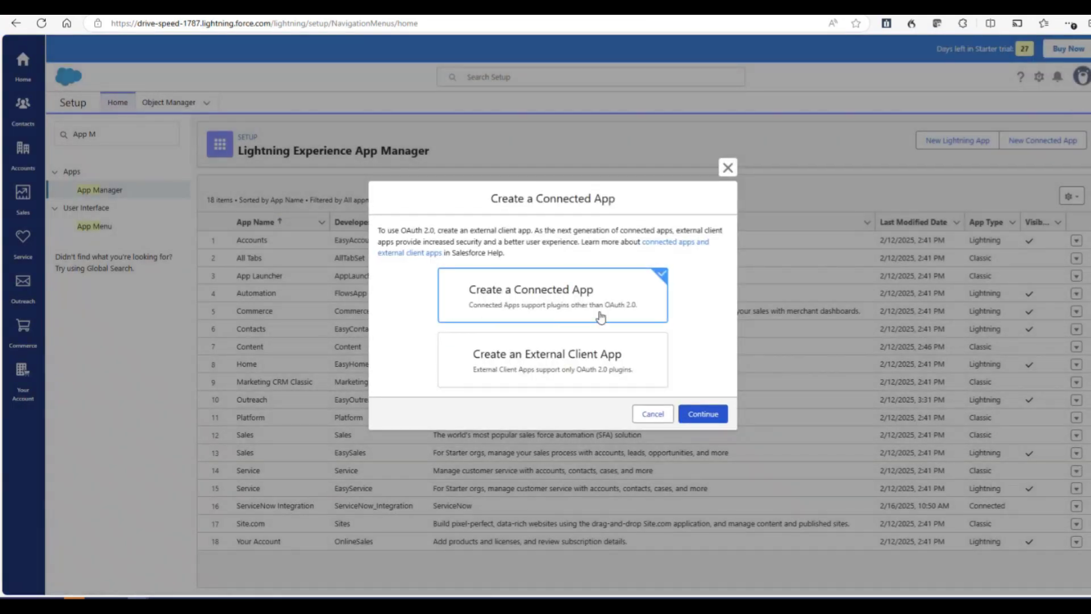
pyautogui.click(710, 416)
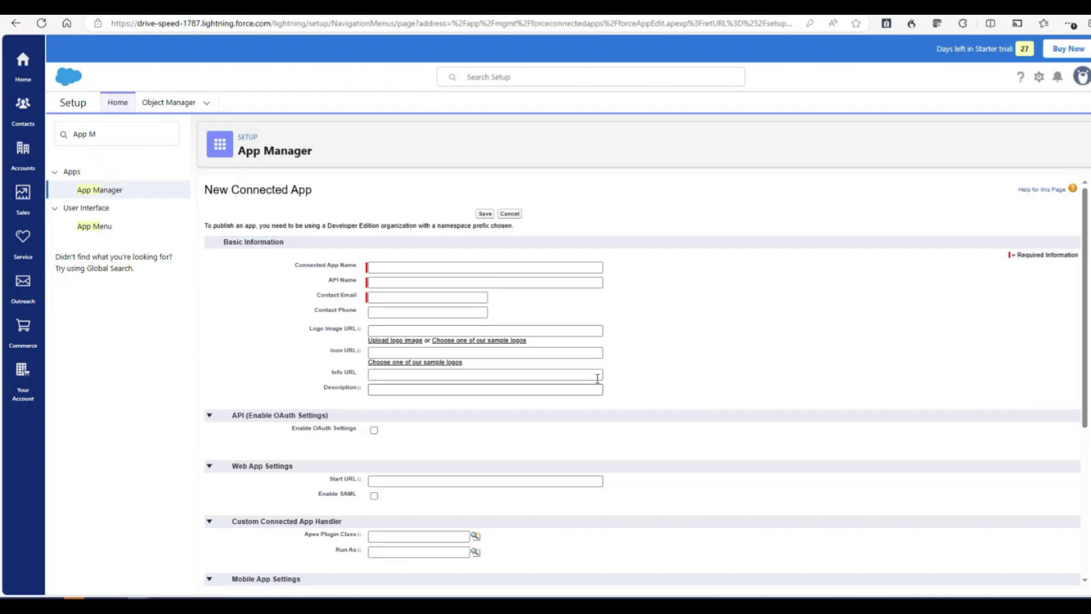
# - Name the connected app 'ServiceNow Integration' and paste in the contact e-mail
pyautogui.click(418, 265)
pyautogui.write('S')
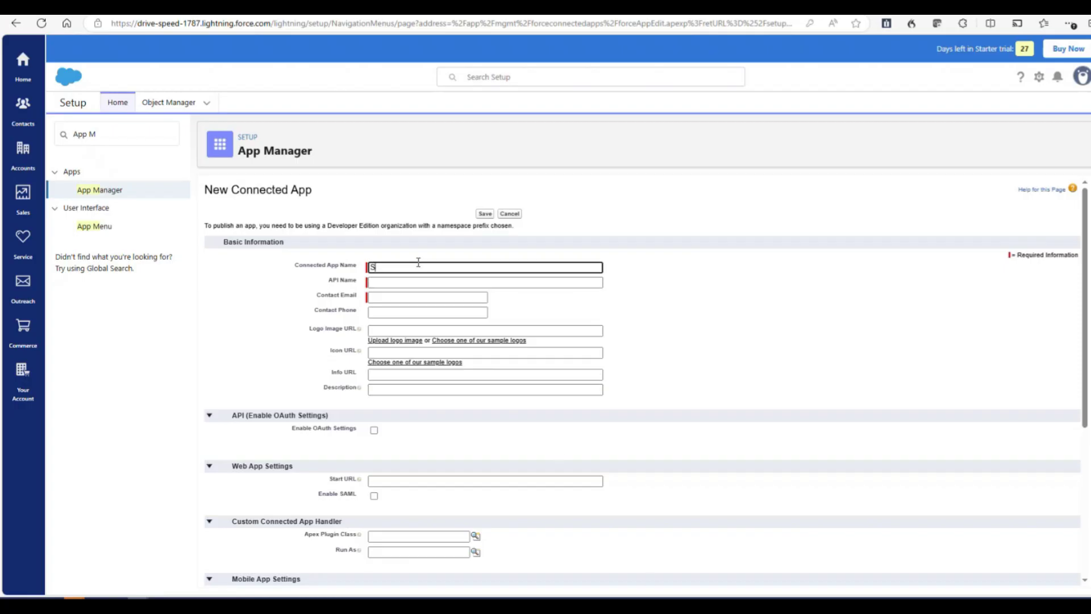
pyautogui.write('ervuceNow Integration')
pyautogui.click(654, 306)
pyautogui.click(422, 301)
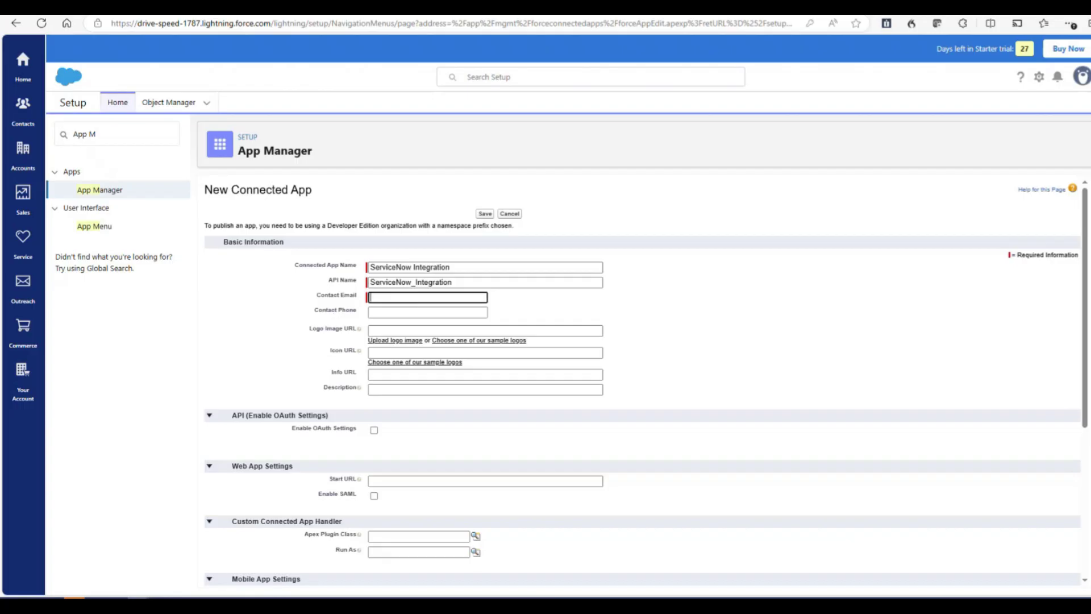
pyautogui.hotkey('ctrl', 'v')
pyautogui.click(454, 312)
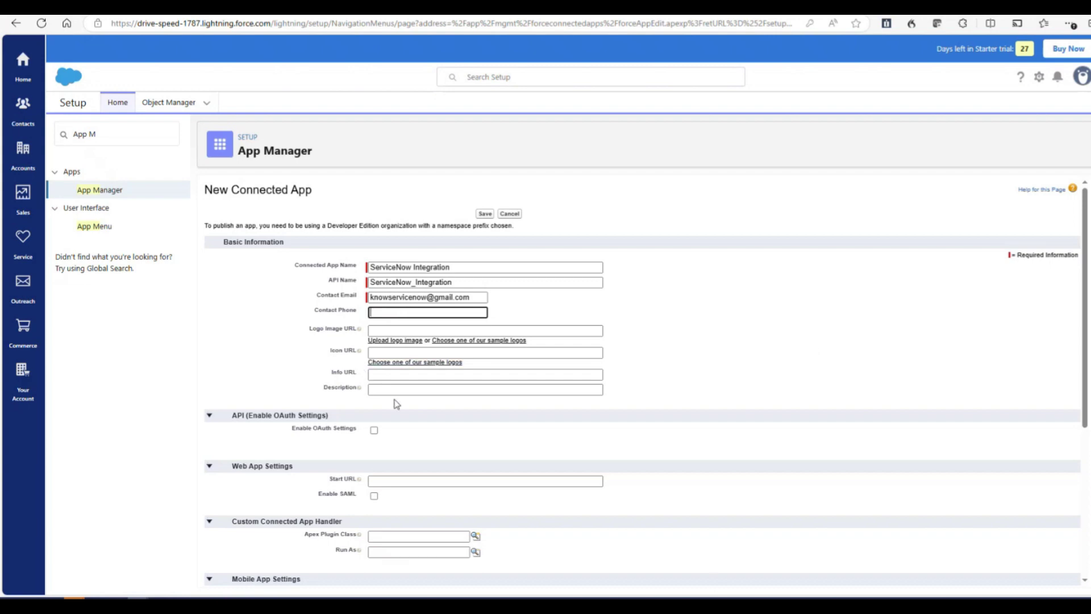
pyautogui.click(459, 342)
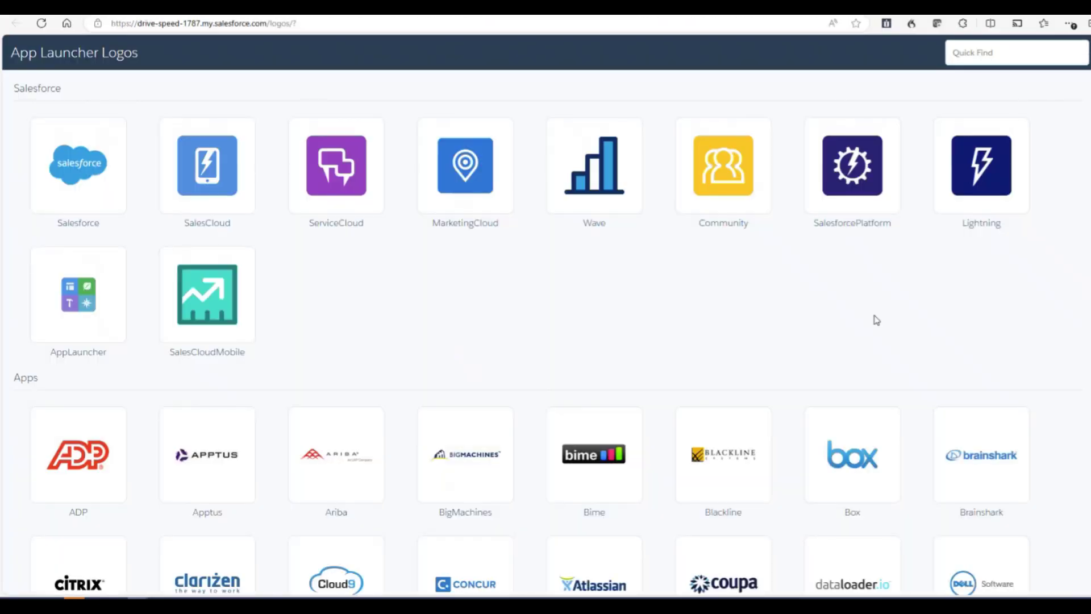
# - Copy the URL of the sample ServiceNow logo from the logo gallery
pyautogui.scroll(-14, 876, 320)
pyautogui.scroll(1, 877, 483)
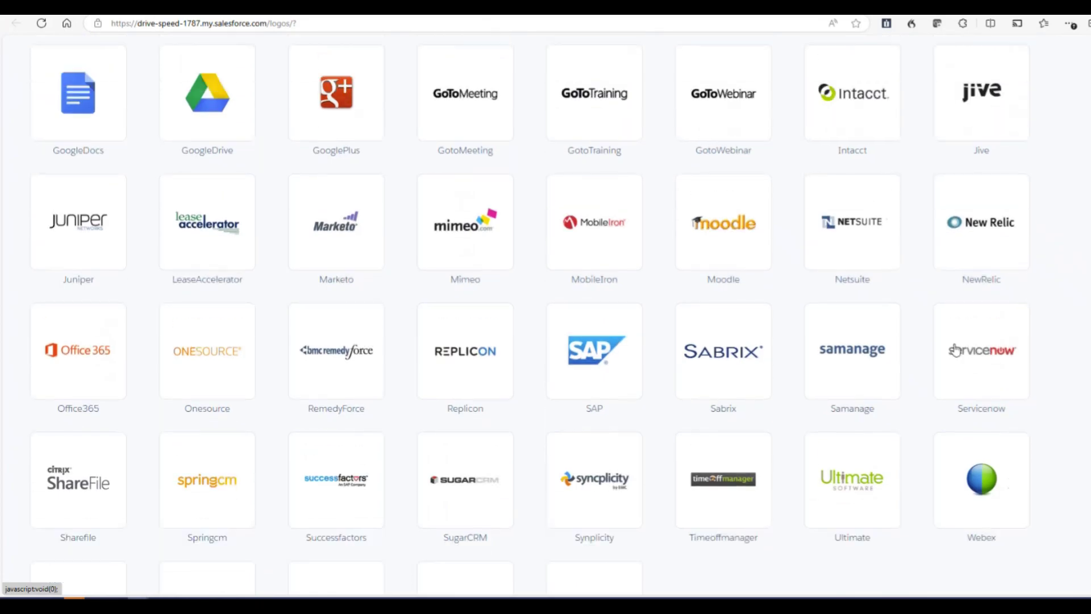
pyautogui.click(955, 349)
pyautogui.click(427, 313)
pyautogui.tripleClick(427, 313)
pyautogui.hotkey('ctrl', 'c')
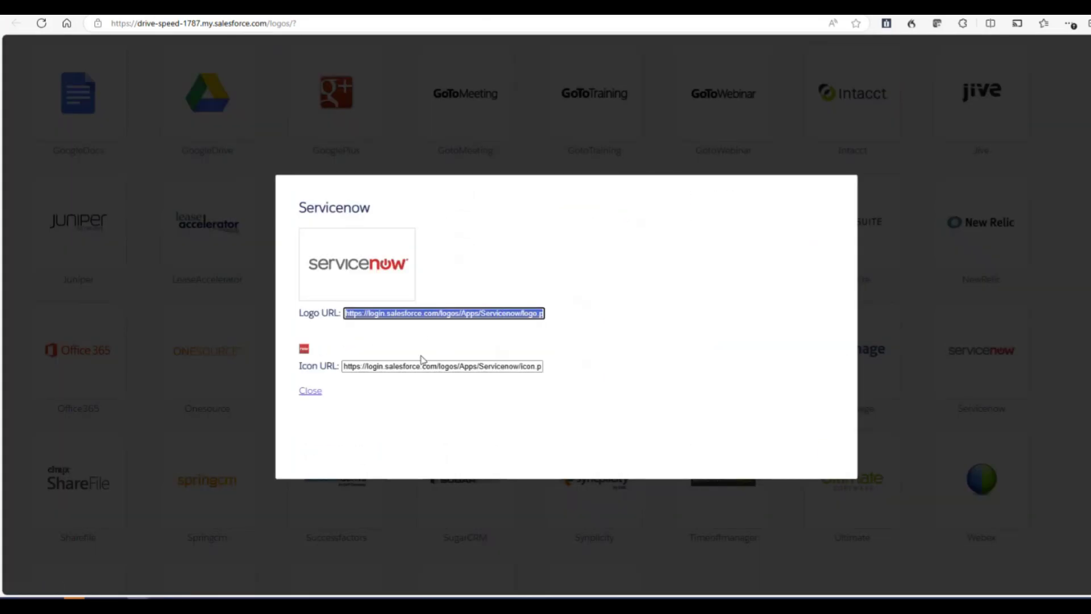
pyautogui.click(319, 396)
pyautogui.hotkey('ctrl', 'Tab')
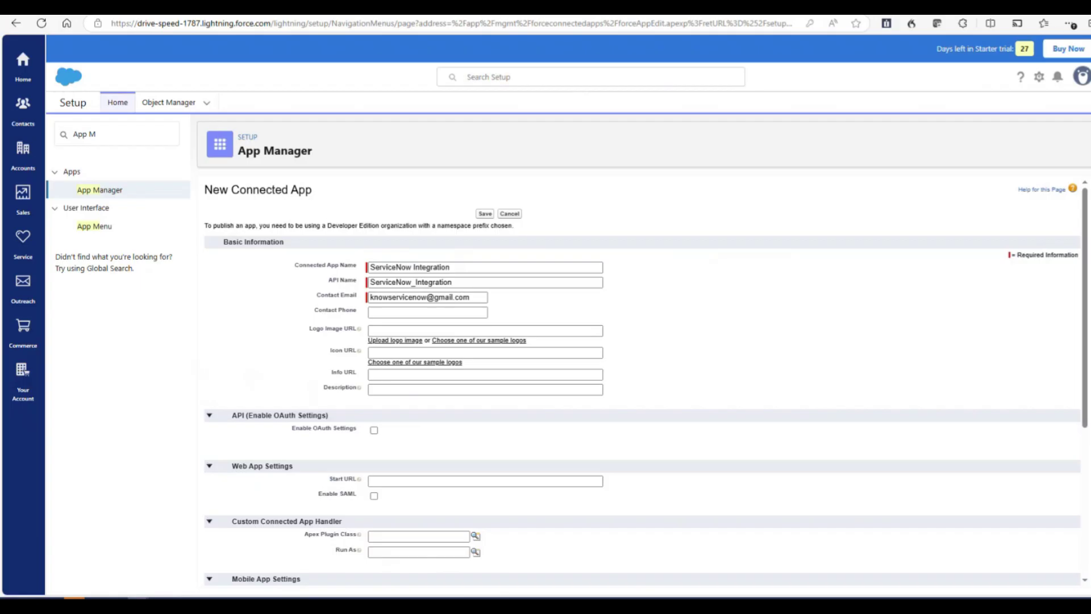
# - Paste the ServiceNow logo.png and icon.png URLs into Logo Image URL and Icon URL
pyautogui.click(399, 331)
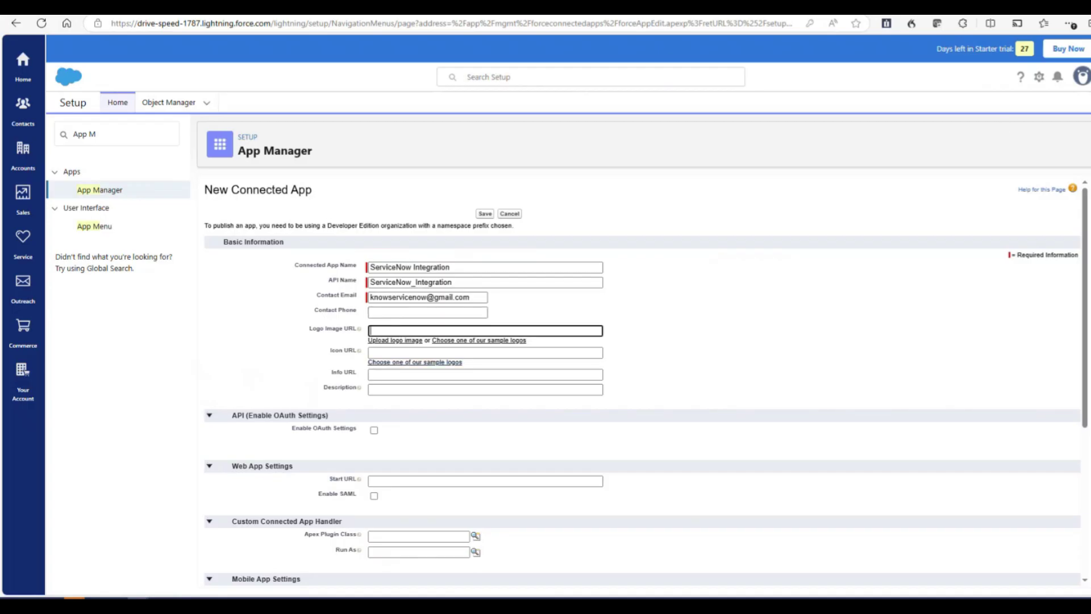
pyautogui.click(401, 330)
pyautogui.hotkey('ctrl', 'v')
pyautogui.click(409, 352)
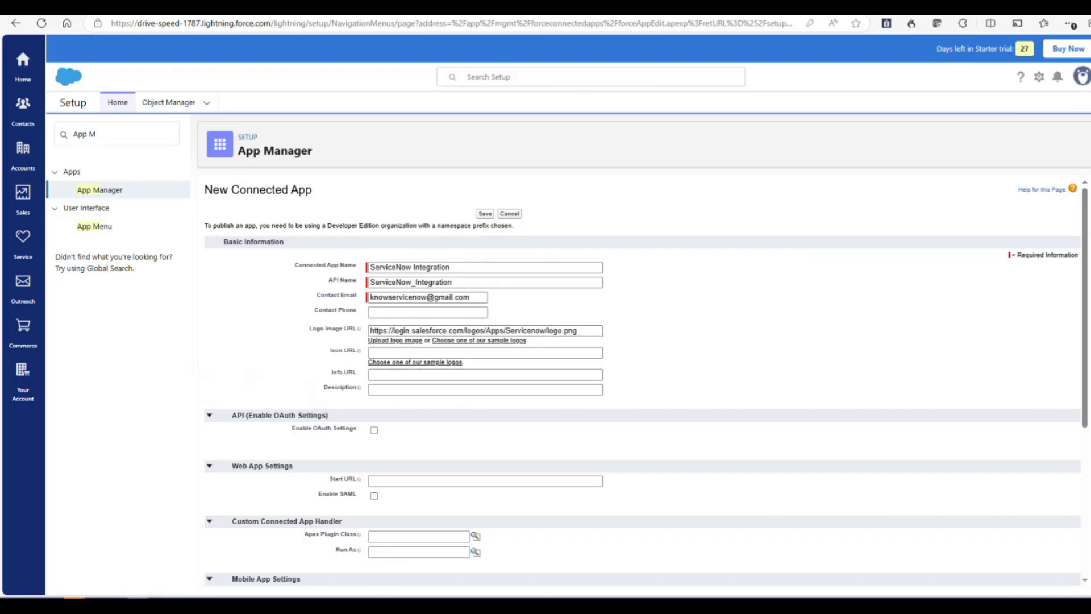
pyautogui.click(392, 353)
pyautogui.write('https://login.salesforce.com/logos/Apps/Servicenow/icon.png')
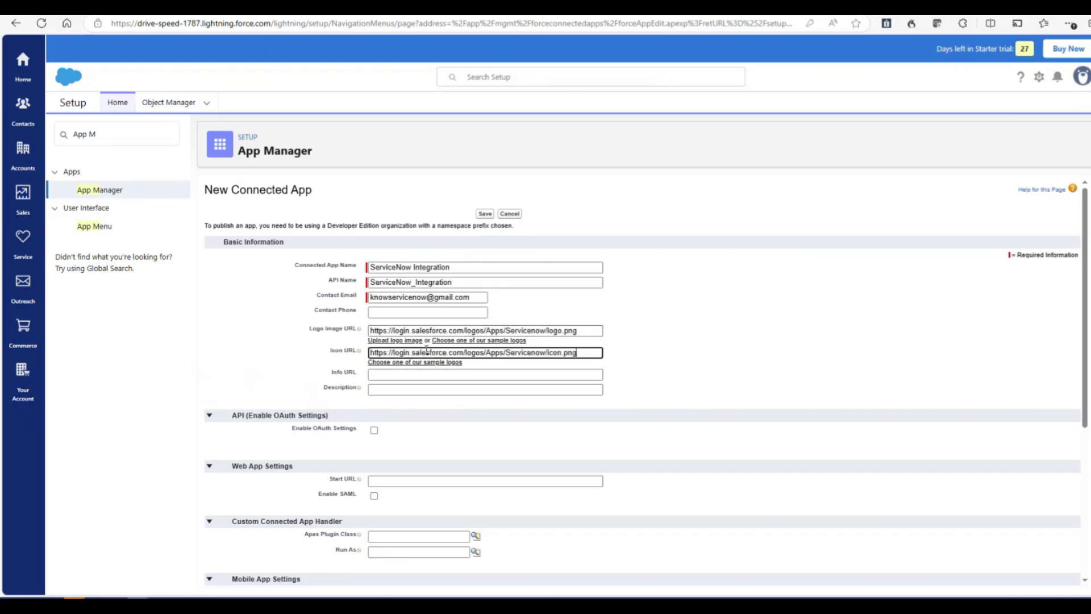
# - Enter 'ServiceNow' as the connected app's description
pyautogui.click(445, 388)
pyautogui.write('ServiceNw')
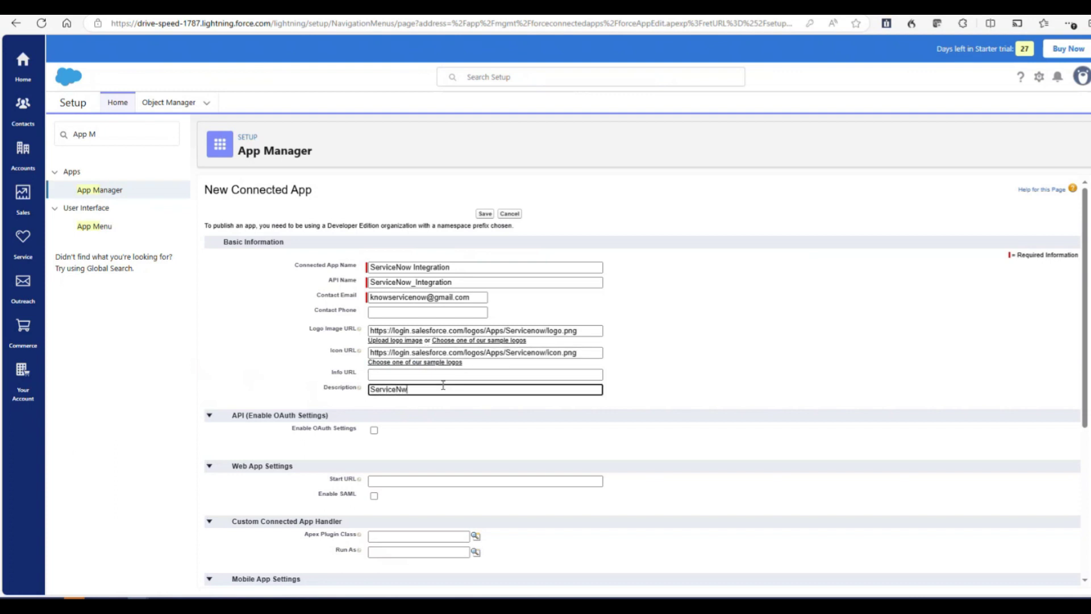
pyautogui.press('BackSpace')
pyautogui.write('ow')
pyautogui.scroll(-3, 443, 426)
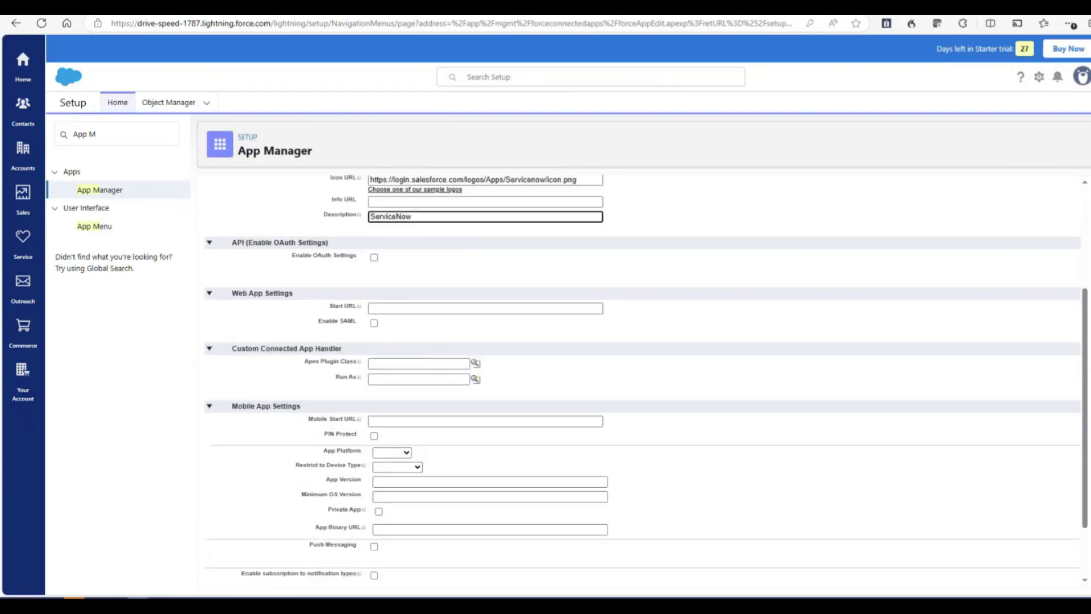
# - Enable OAuth settings and paste the ServiceNow add_oauth_token callback URL
pyautogui.click(375, 265)
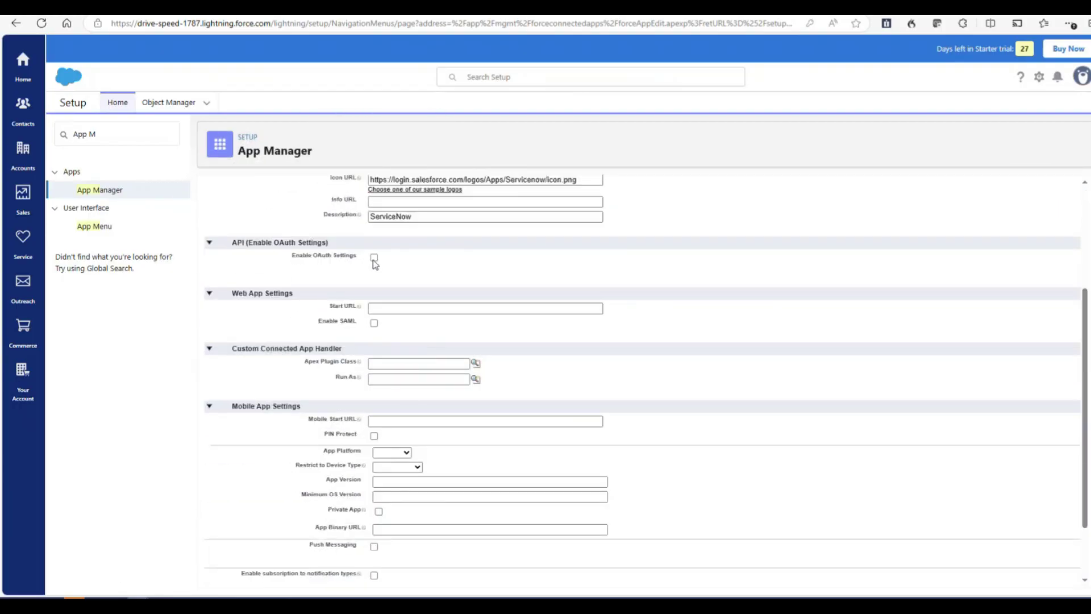
pyautogui.click(373, 258)
pyautogui.click(428, 301)
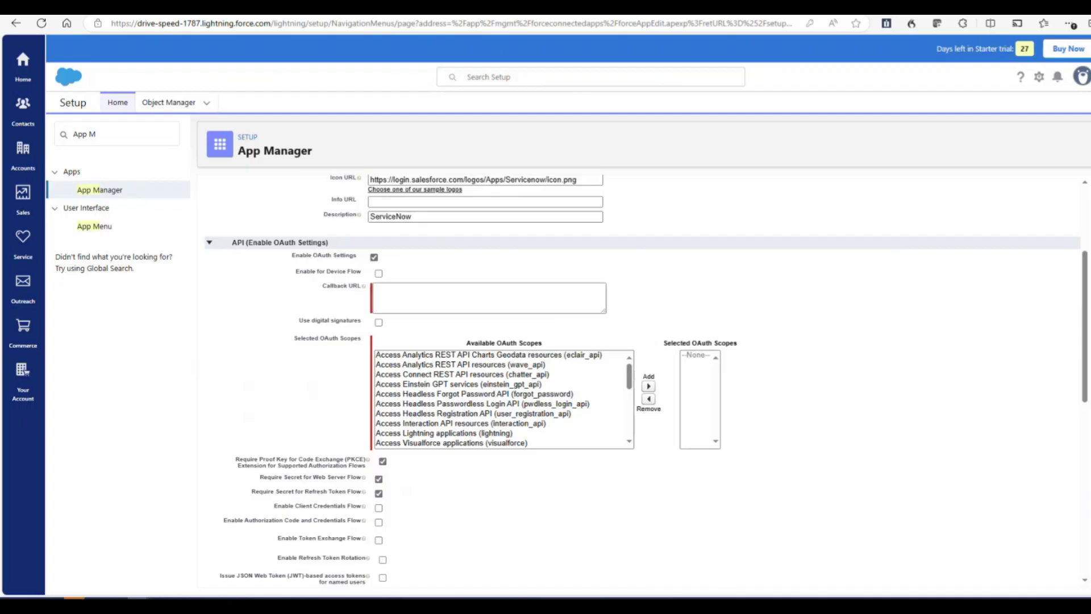
pyautogui.click(457, 292)
pyautogui.write('https://dev197363.service-now.com/auth/add_oauth_token')
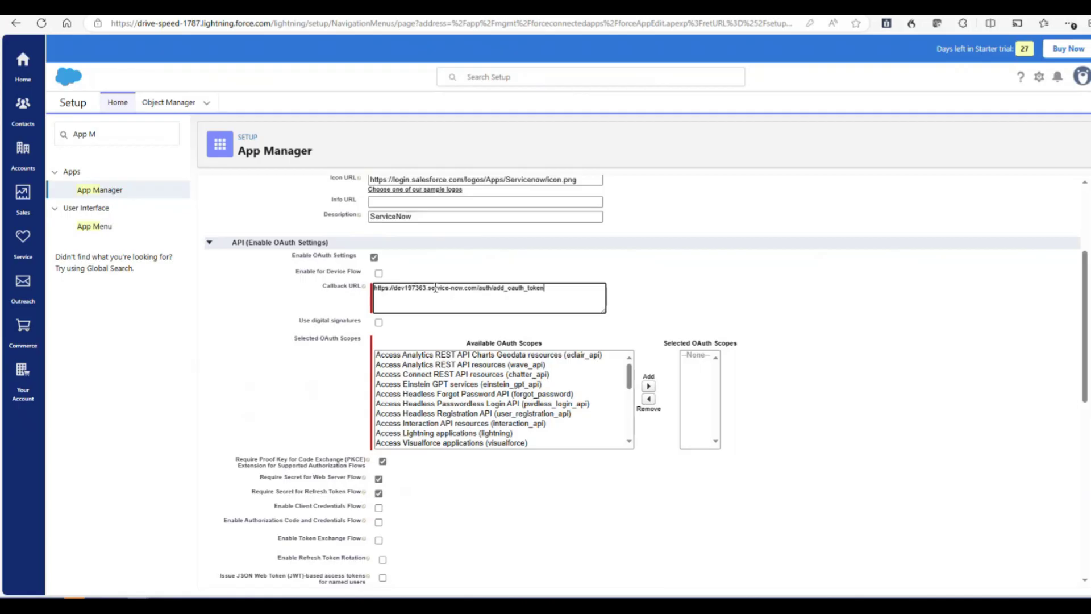
pyautogui.moveTo(560, 290); pyautogui.dragTo(473, 294)
pyautogui.click(629, 272)
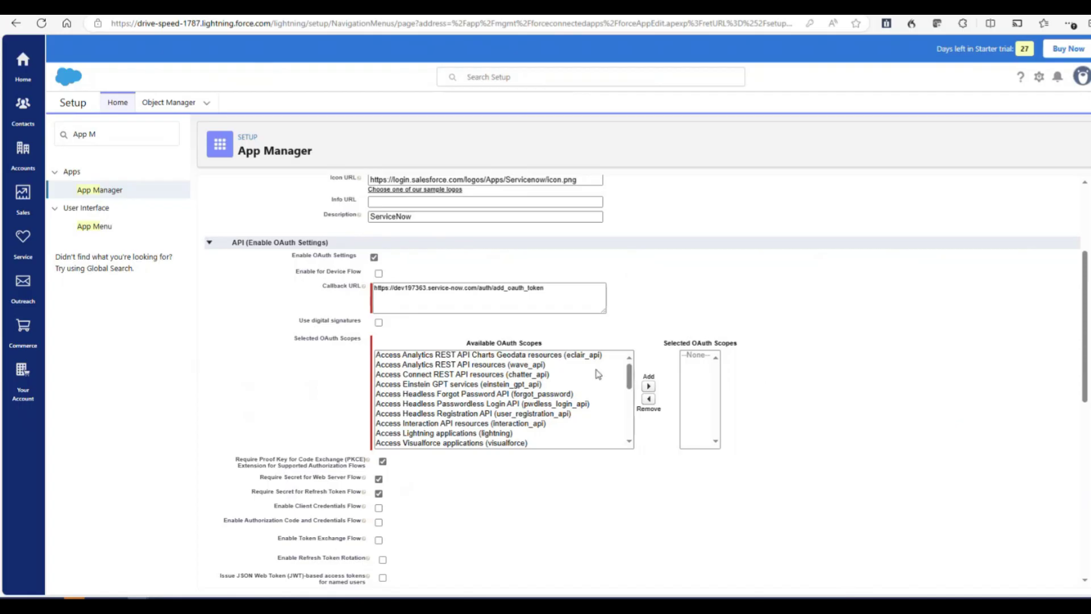
# - Select every available OAuth scope, including Full access, and add them to Selected
pyautogui.click(473, 404)
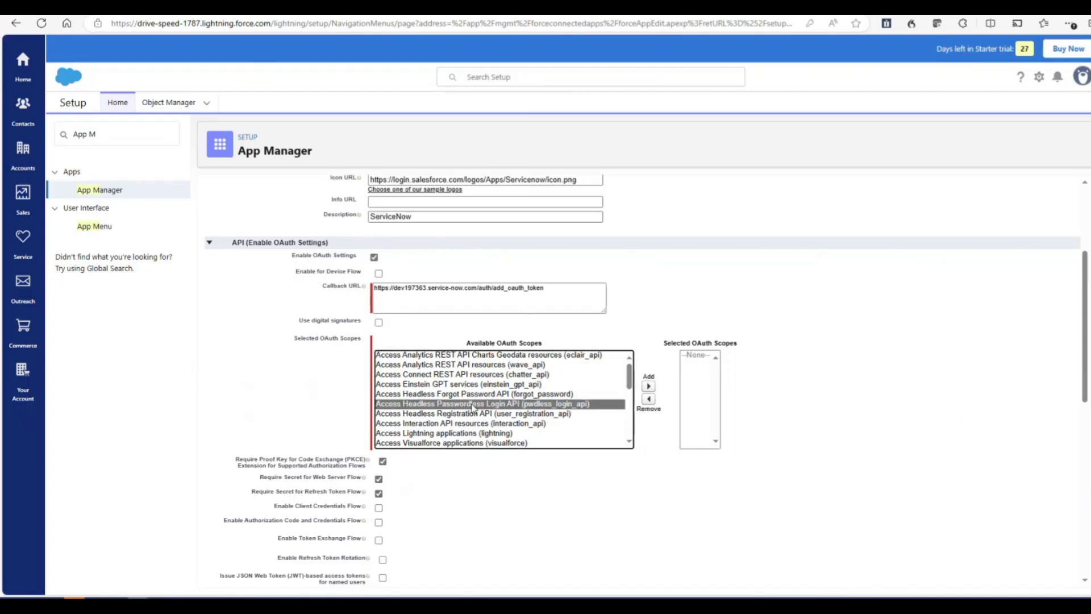
pyautogui.scroll(-3, 473, 405)
pyautogui.click(438, 444)
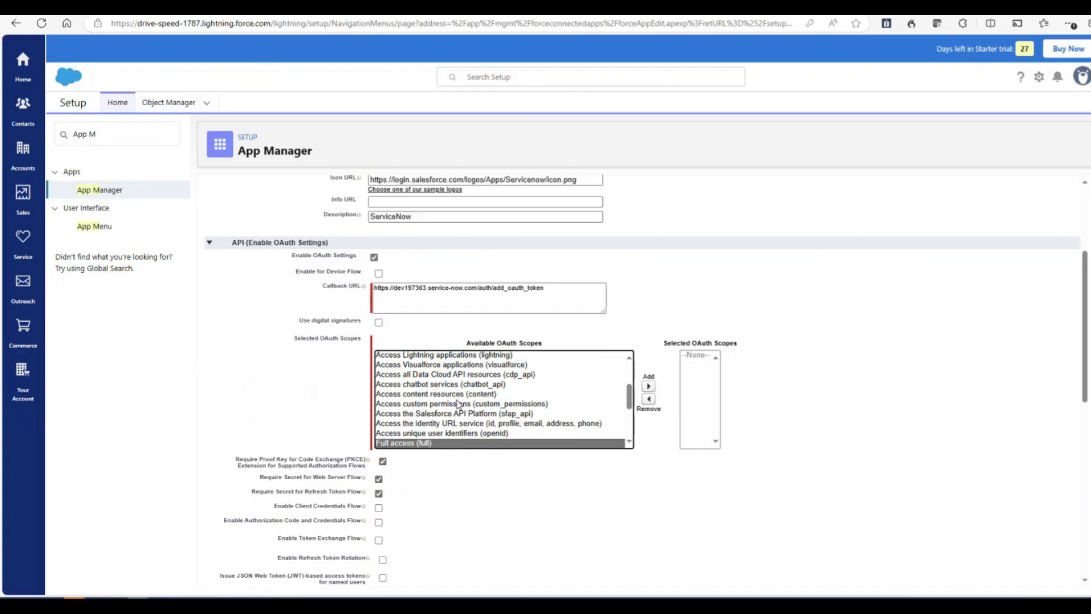
pyautogui.click(459, 403)
pyautogui.click(439, 434)
pyautogui.click(448, 404)
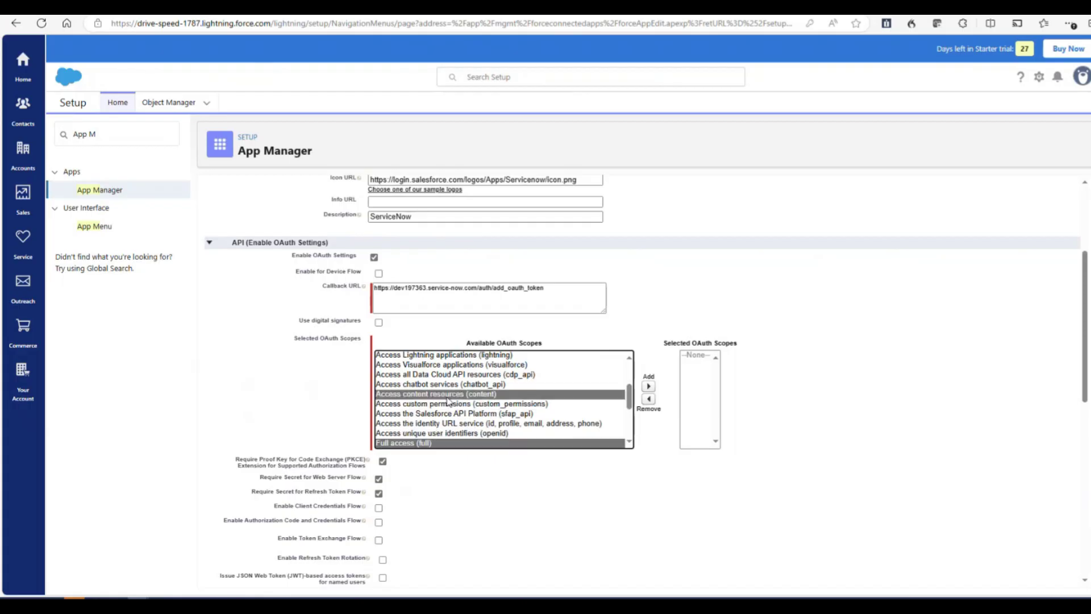
pyautogui.hotkey('shift', 'End')
pyautogui.click(648, 388)
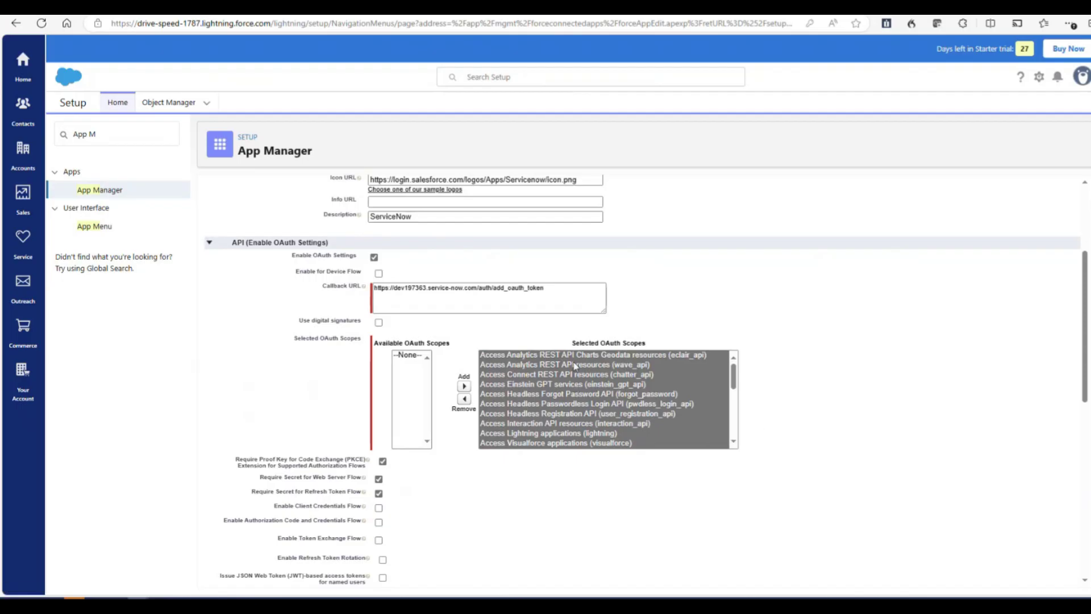
# - Check Enable Client Credentials Flow and confirm the consumer-key access warning
pyautogui.scroll(-5, 548, 375)
pyautogui.scroll(5, 571, 422)
pyautogui.scroll(-5, 568, 410)
pyautogui.scroll(-2, 460, 477)
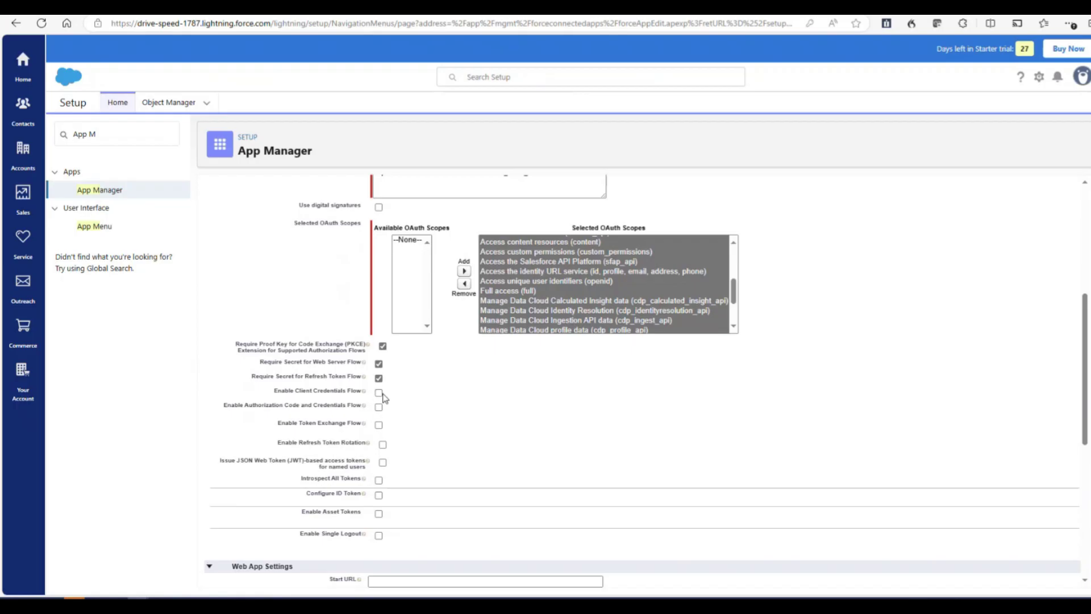
pyautogui.click(379, 393)
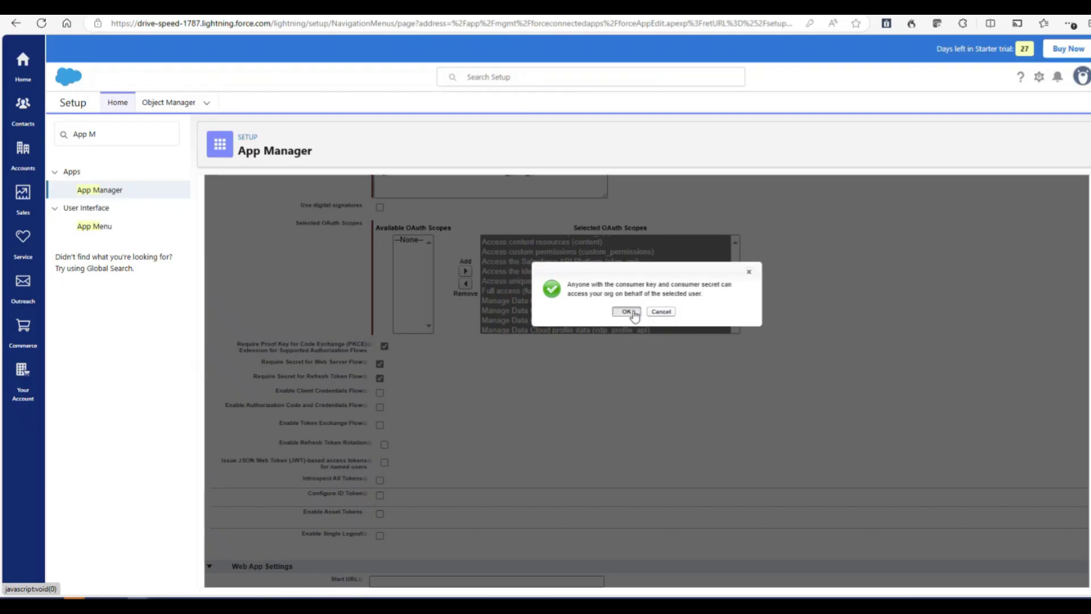
pyautogui.click(633, 314)
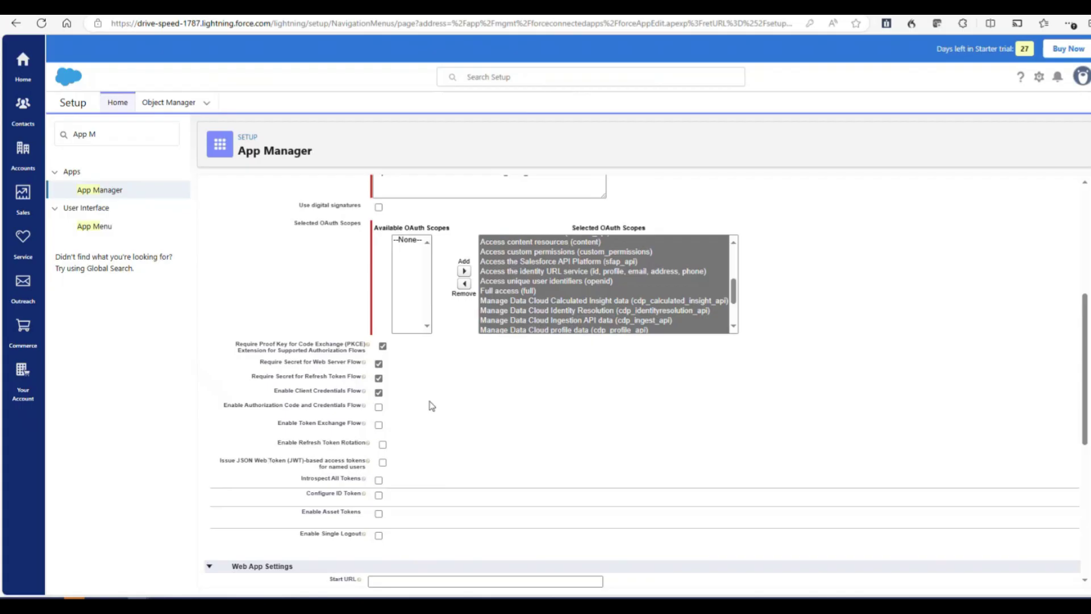
# - Enable the authorization code and credentials flow, POST-body credentials, token exchange, and refresh token rotation
pyautogui.click(379, 408)
pyautogui.click(382, 424)
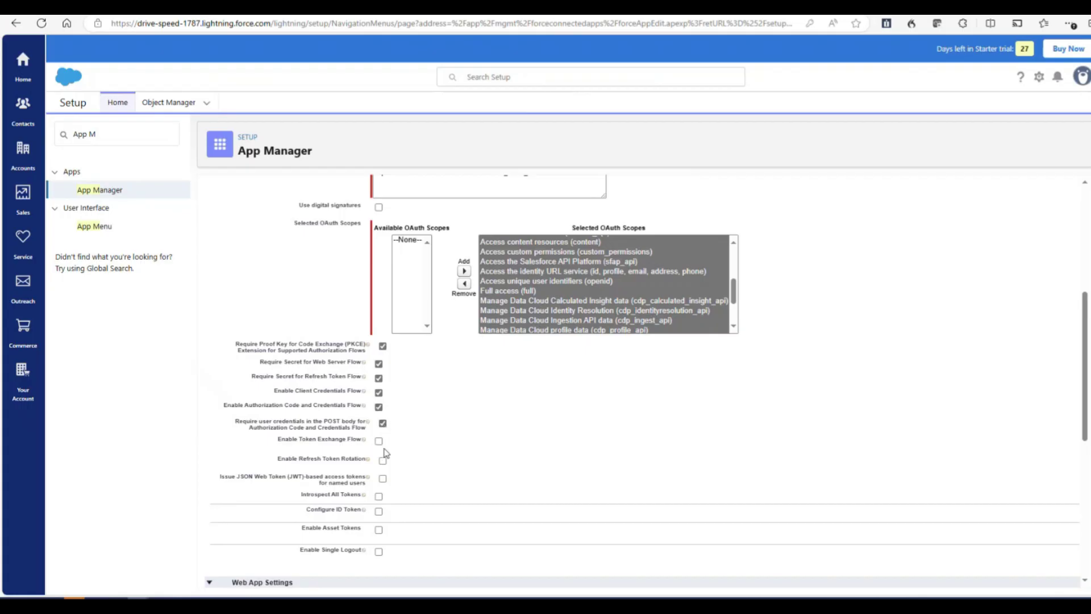
pyautogui.click(378, 441)
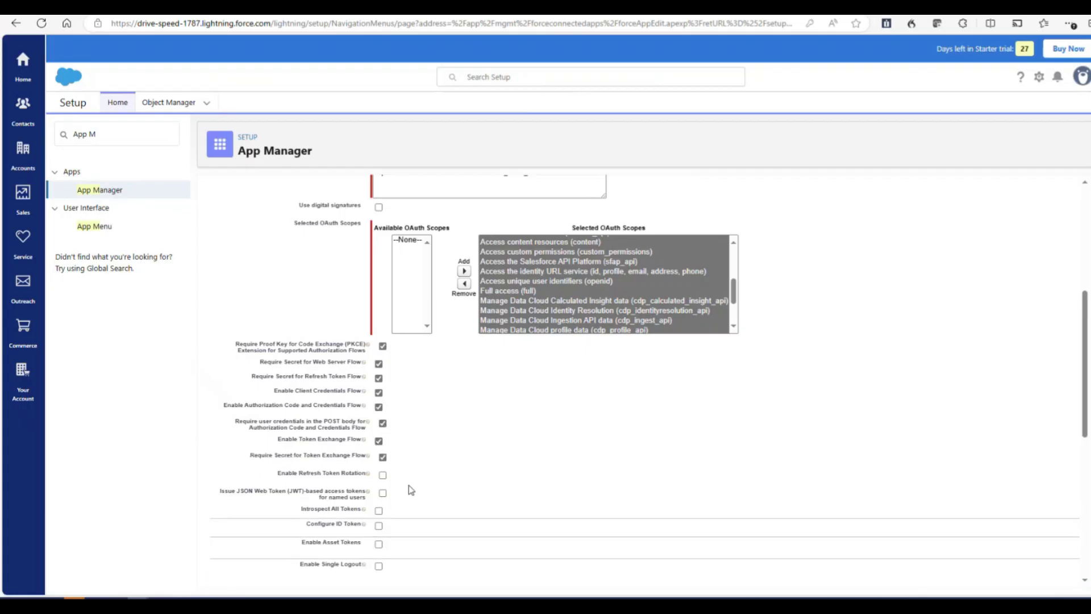
pyautogui.scroll(-1, 411, 490)
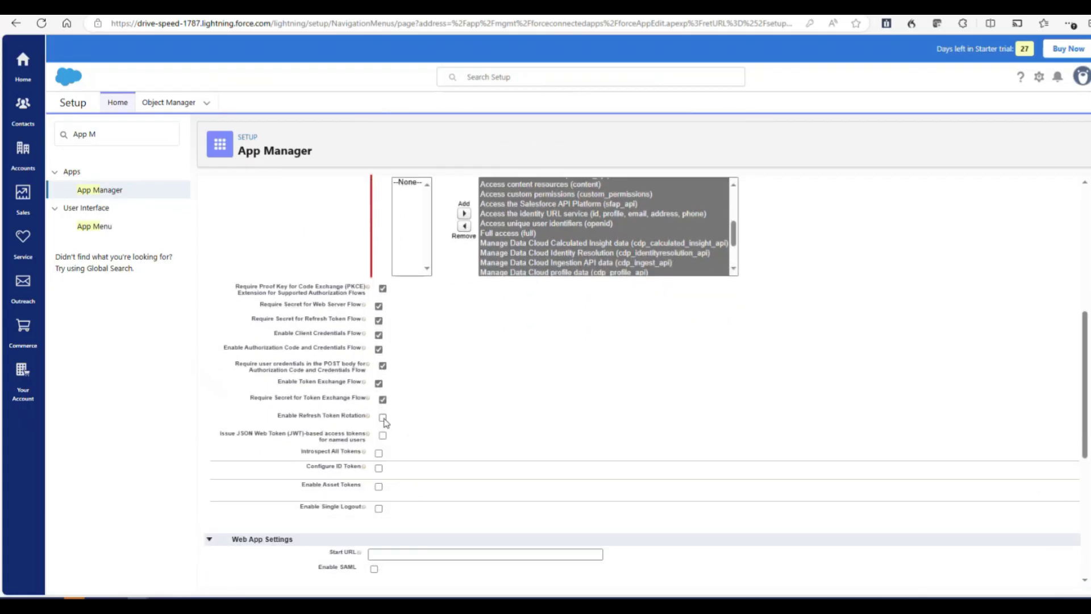
pyautogui.click(383, 419)
pyautogui.scroll(-2, 442, 426)
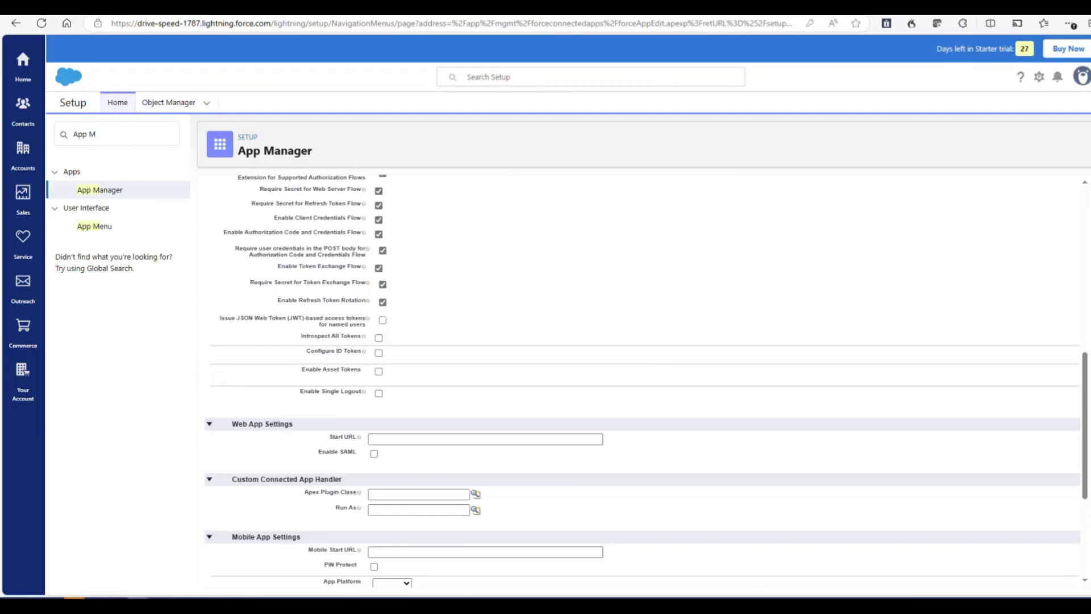
pyautogui.scroll(-3, 377, 452)
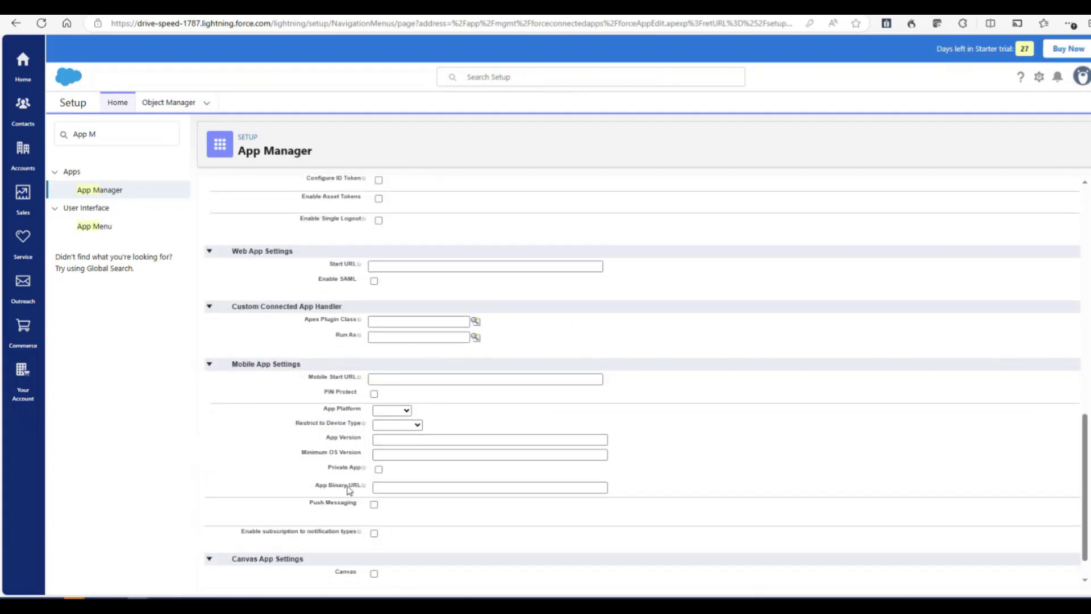
pyautogui.scroll(-1, 347, 489)
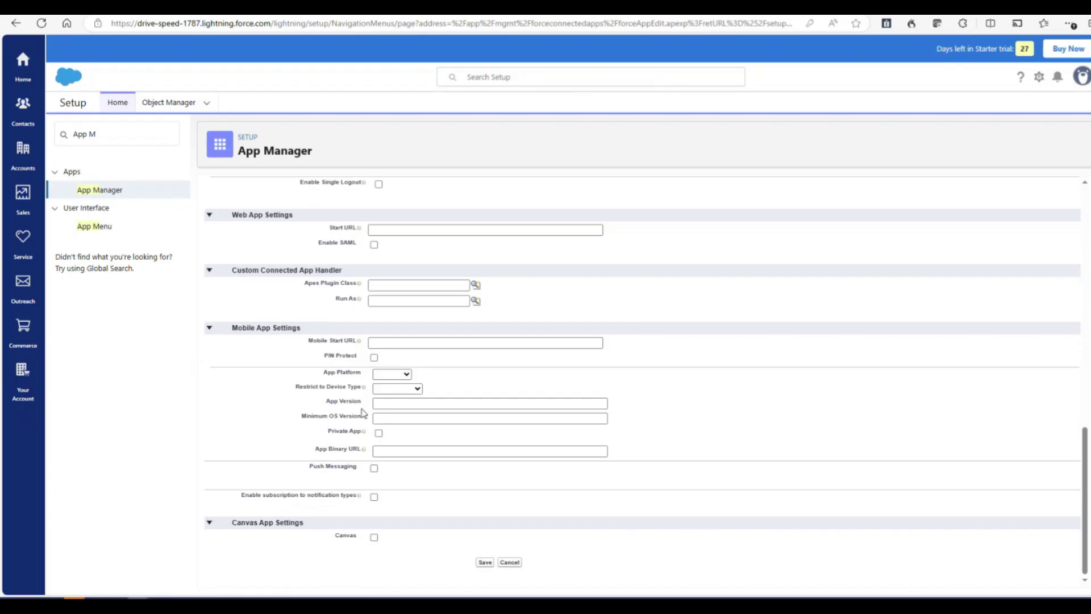
pyautogui.scroll(3, 363, 413)
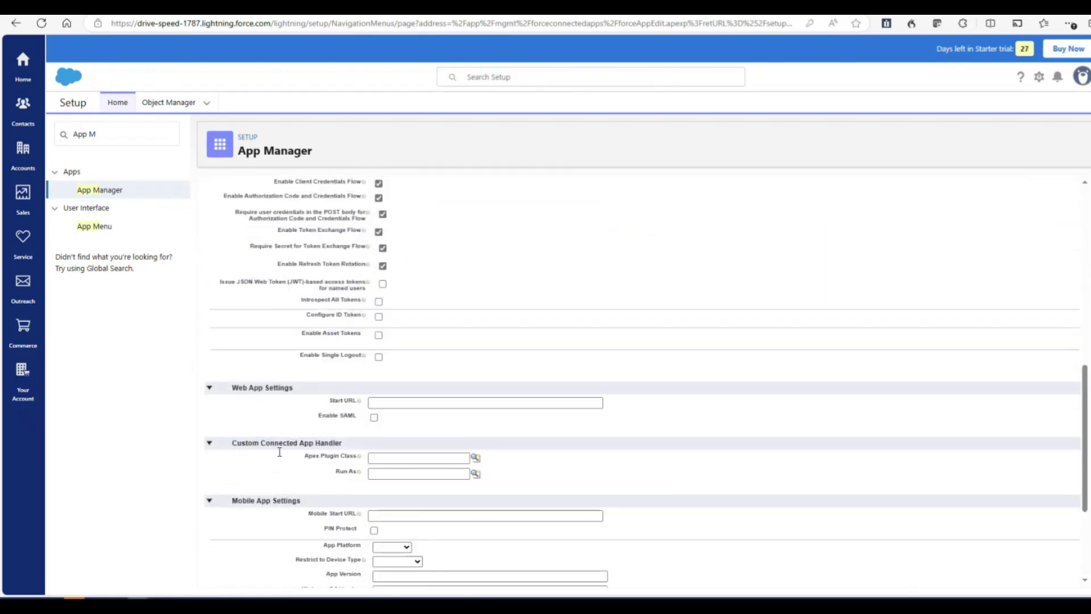
# - Turn on Configure ID Token with 720-minute validity and save the connected app
pyautogui.click(379, 318)
pyautogui.click(394, 333)
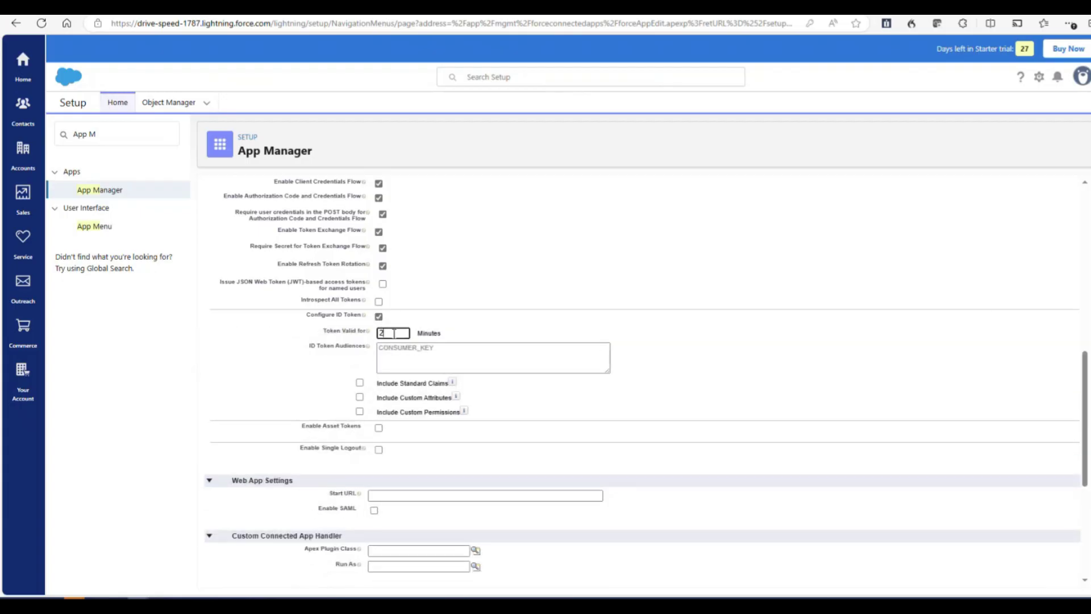
pyautogui.press('BackSpace')
pyautogui.write('720')
pyautogui.click(279, 394)
pyautogui.scroll(-5, 698, 352)
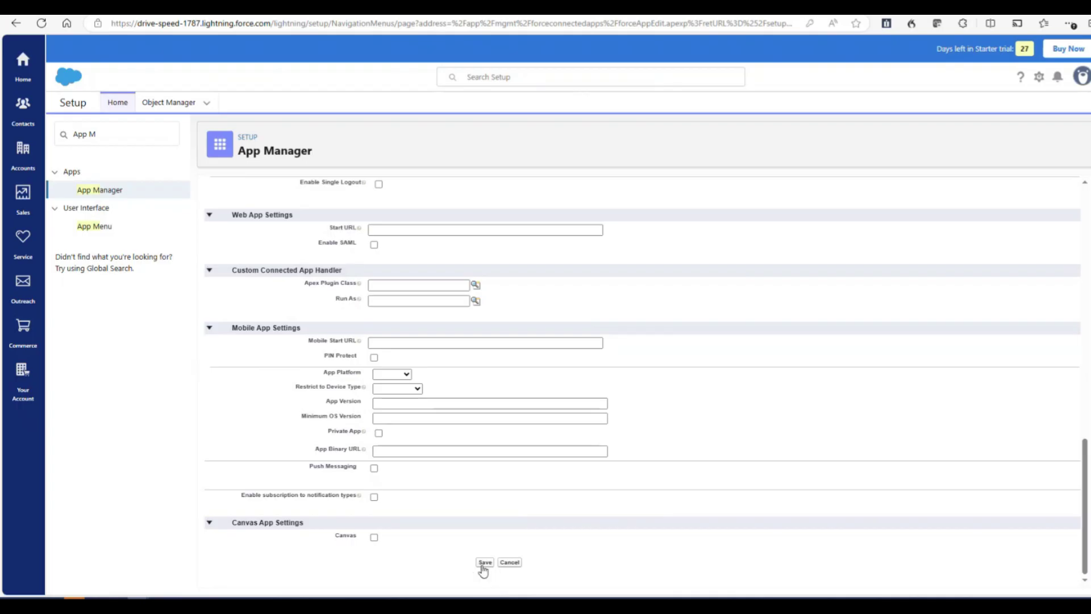
pyautogui.click(484, 563)
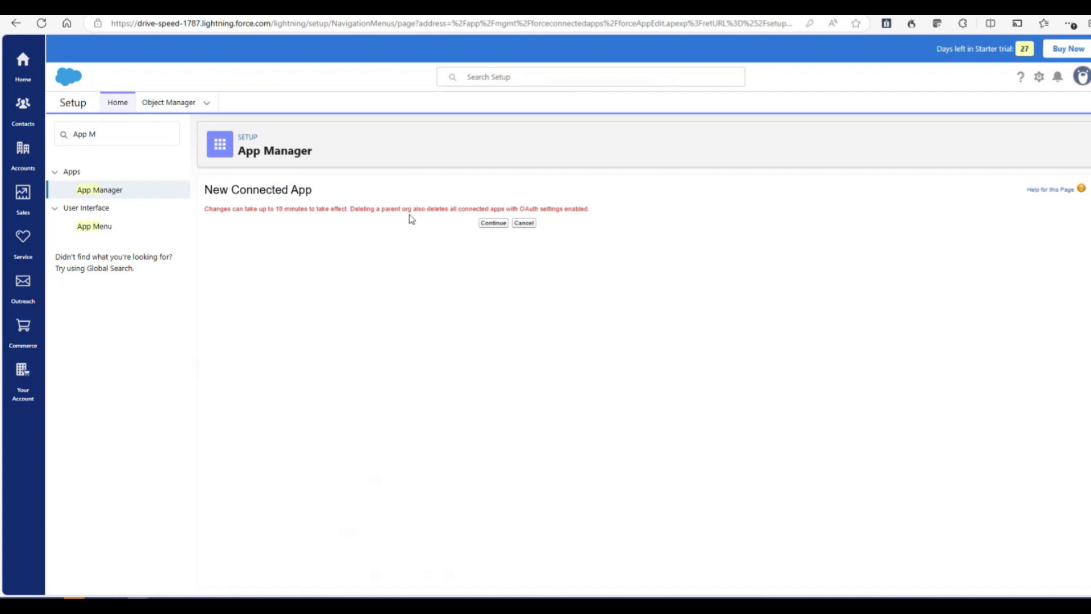
# - Continue past the save notice, review the duplicate-name error, and go back to App Manager
pyautogui.click(495, 225)
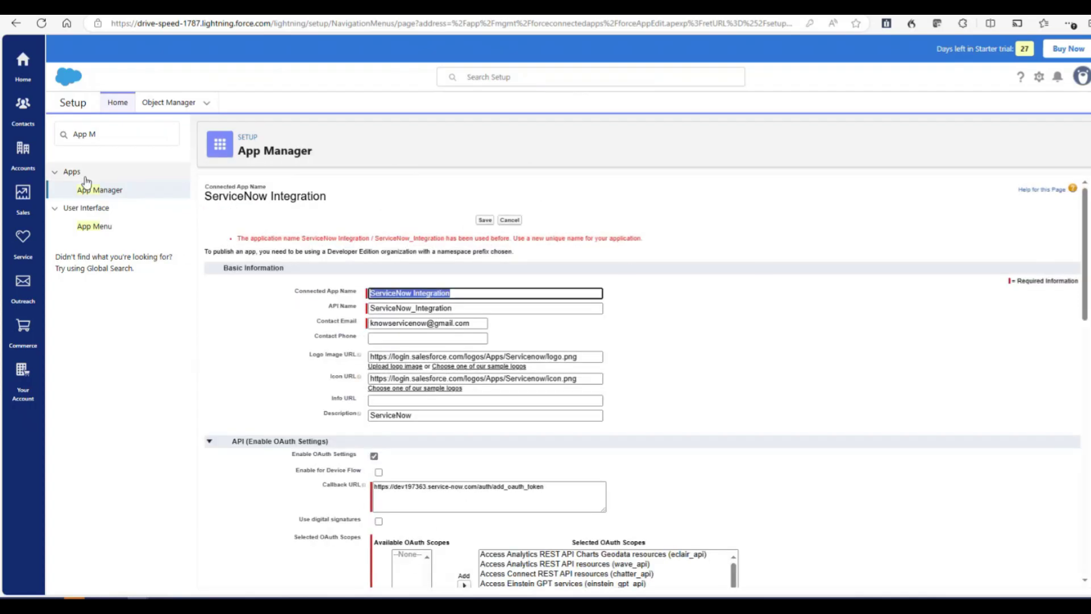
pyautogui.moveTo(237, 238); pyautogui.dragTo(654, 244)
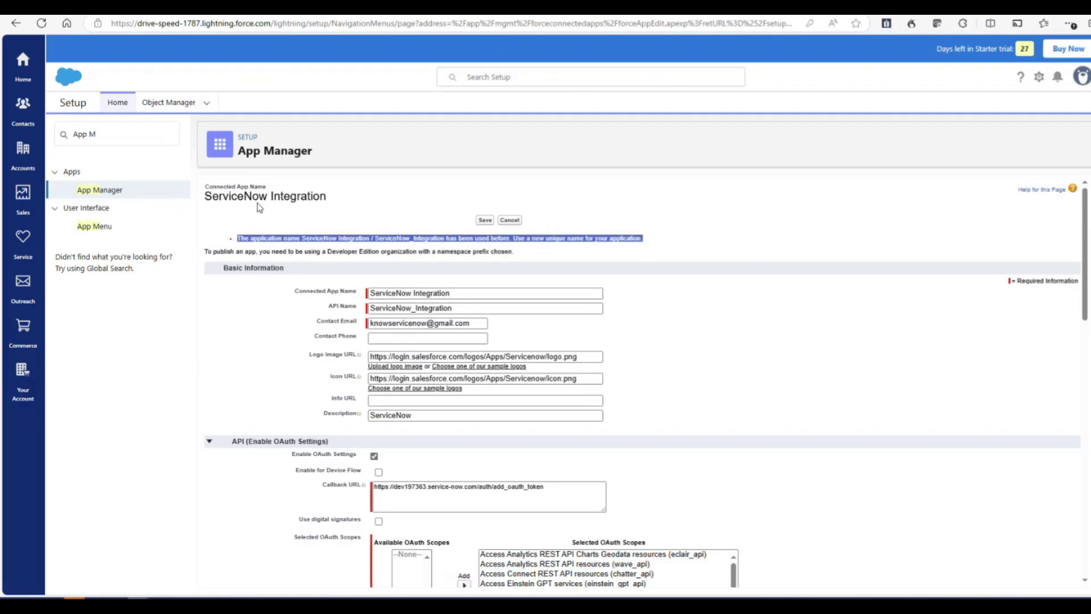
pyautogui.click(99, 194)
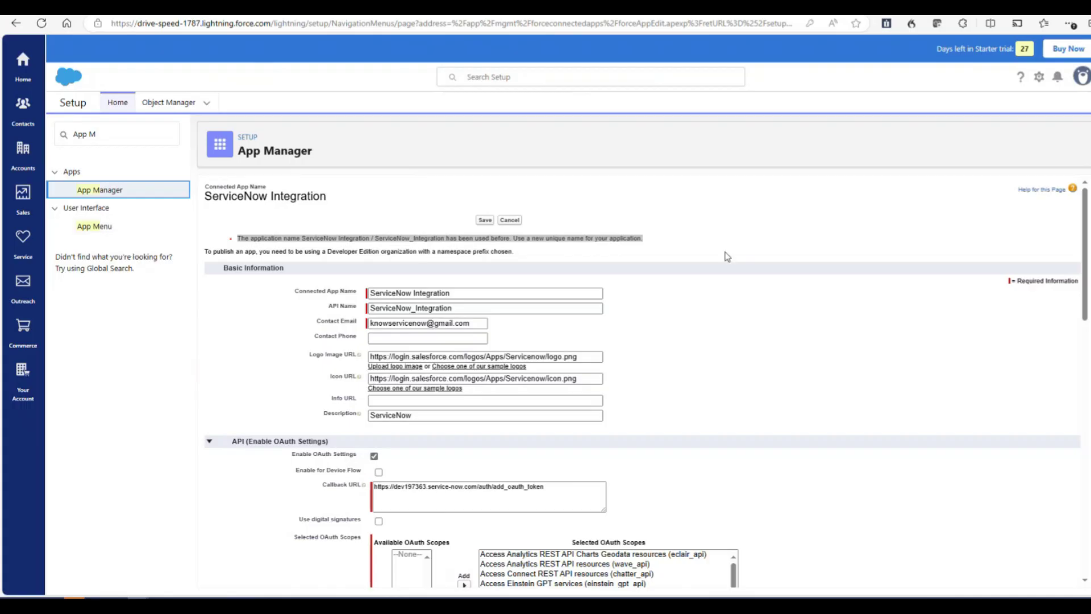
pyautogui.scroll(-3, 466, 346)
pyautogui.scroll(-6, 453, 367)
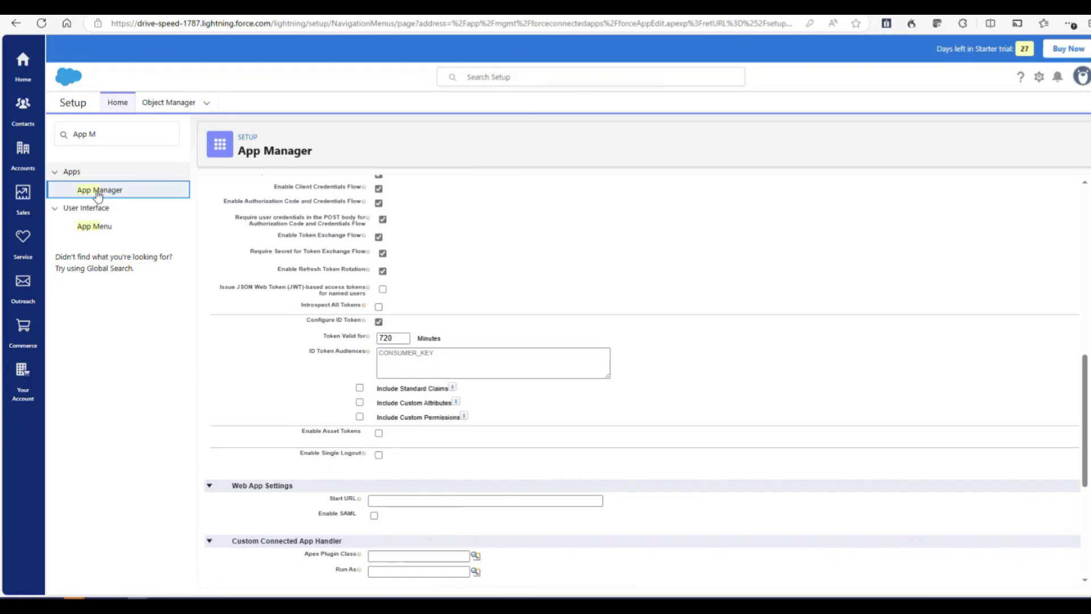
pyautogui.click(122, 137)
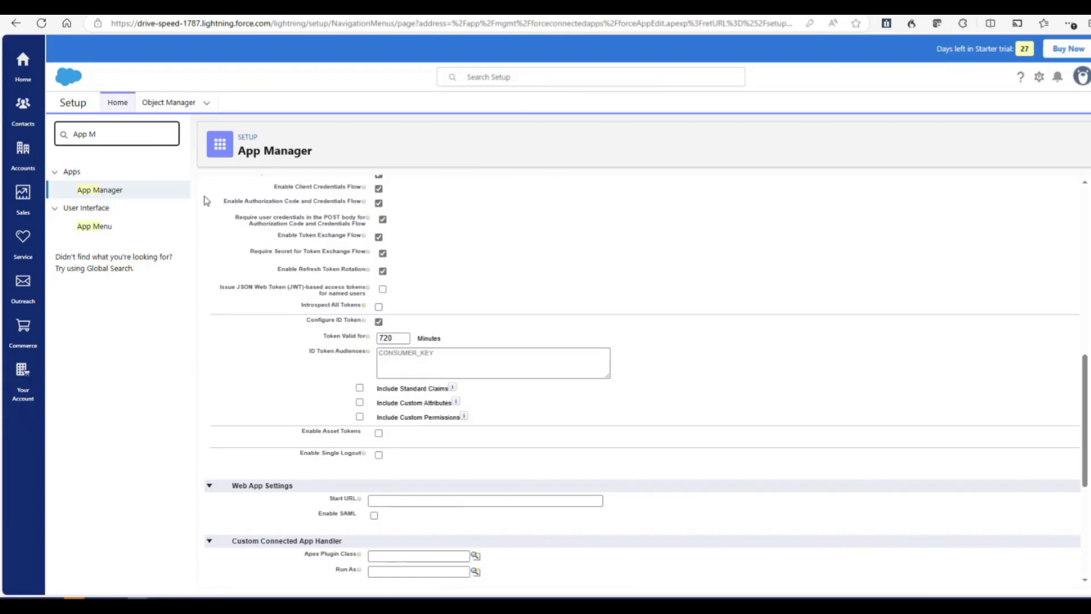
pyautogui.click(101, 194)
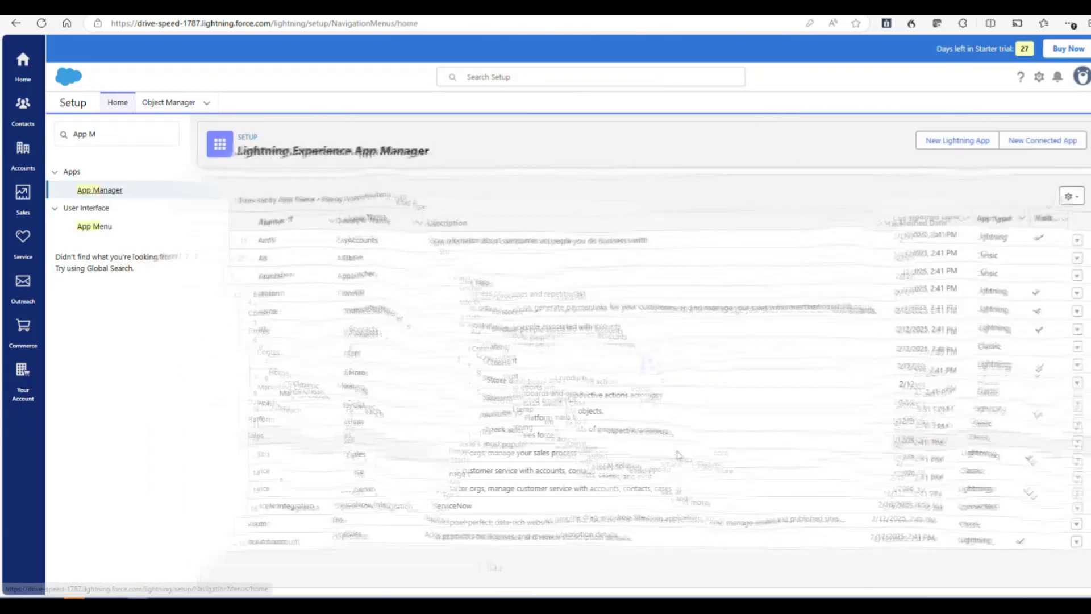
# - View the ServiceNow Integration app's details and review its OAuth scopes and callback URL
pyautogui.moveTo(237, 506); pyautogui.dragTo(394, 509)
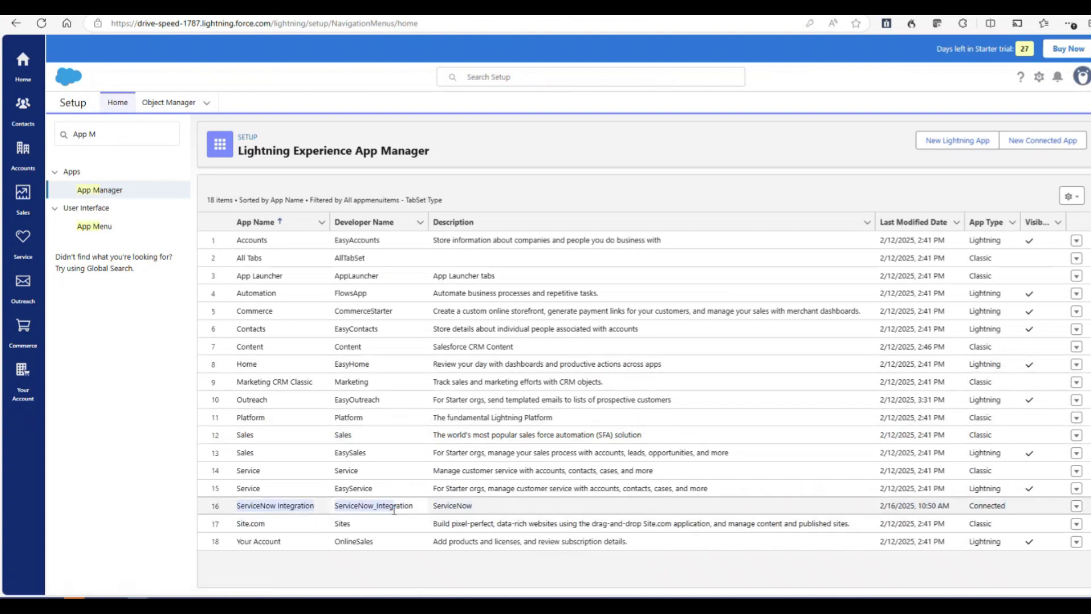
pyautogui.click(1076, 506)
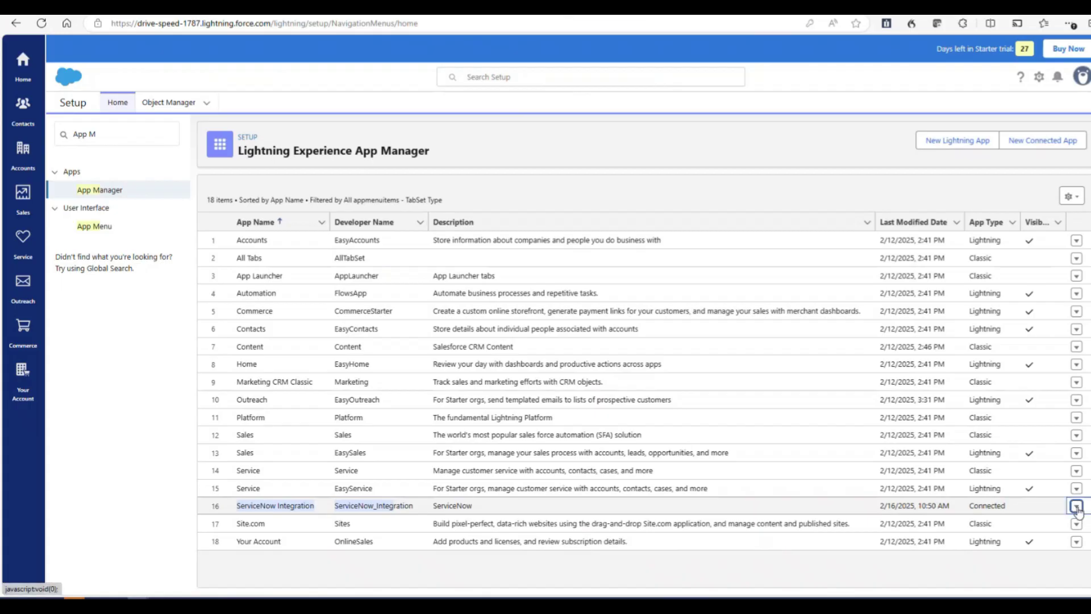
pyautogui.click(1053, 534)
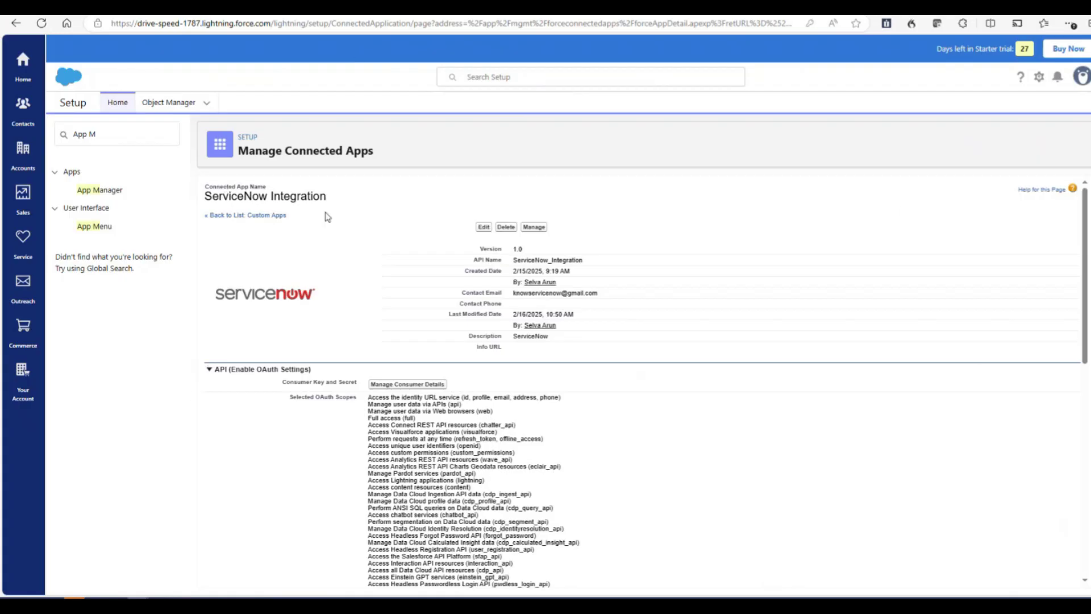
pyautogui.scroll(-5, 326, 216)
pyautogui.scroll(2, 668, 298)
pyautogui.scroll(1, 667, 298)
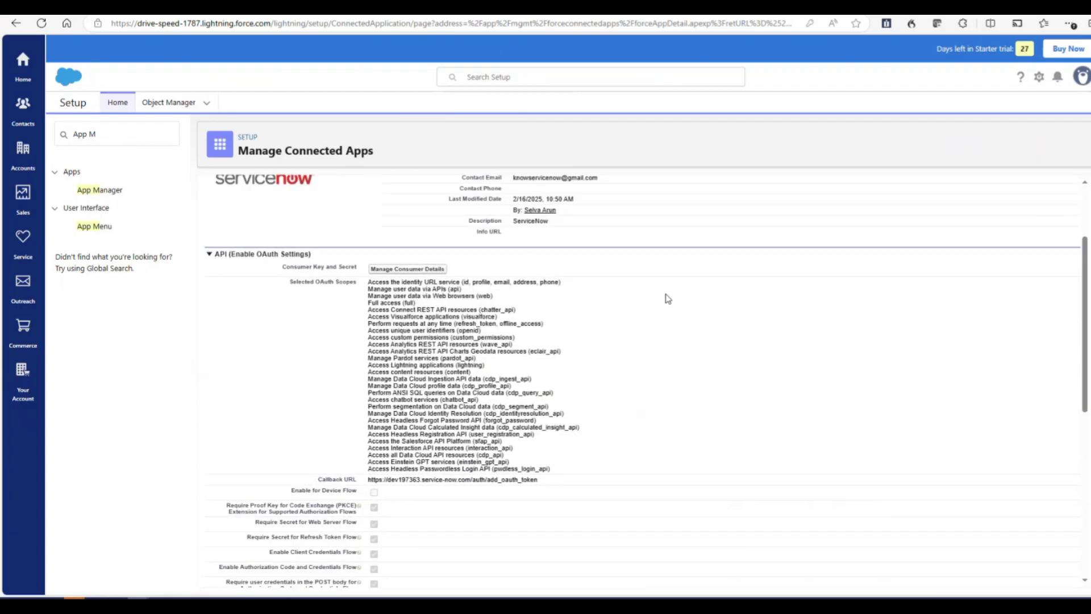
pyautogui.scroll(3, 667, 299)
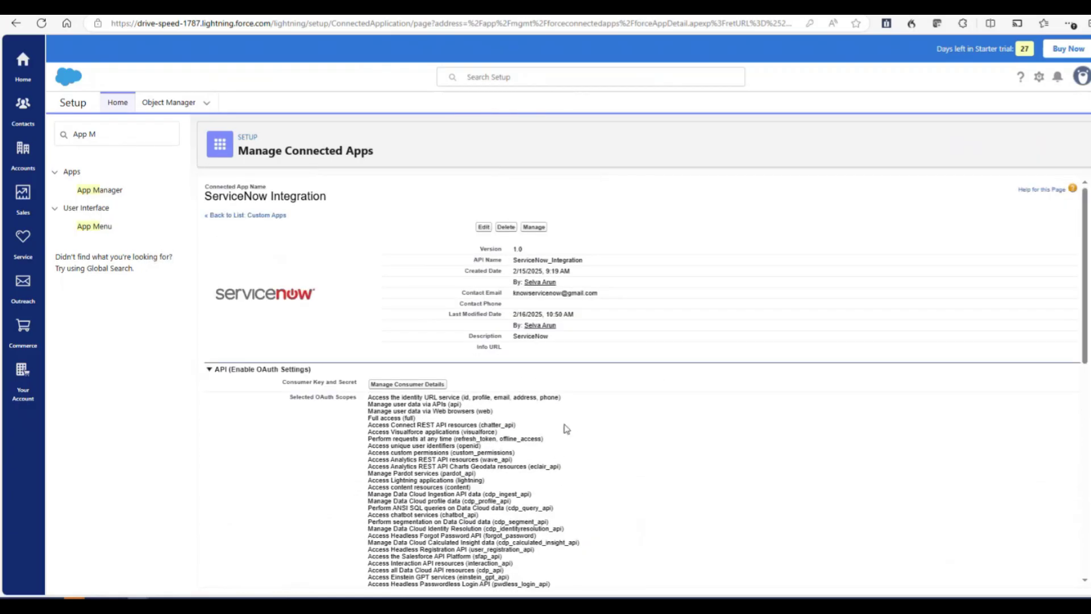
pyautogui.scroll(-6, 565, 429)
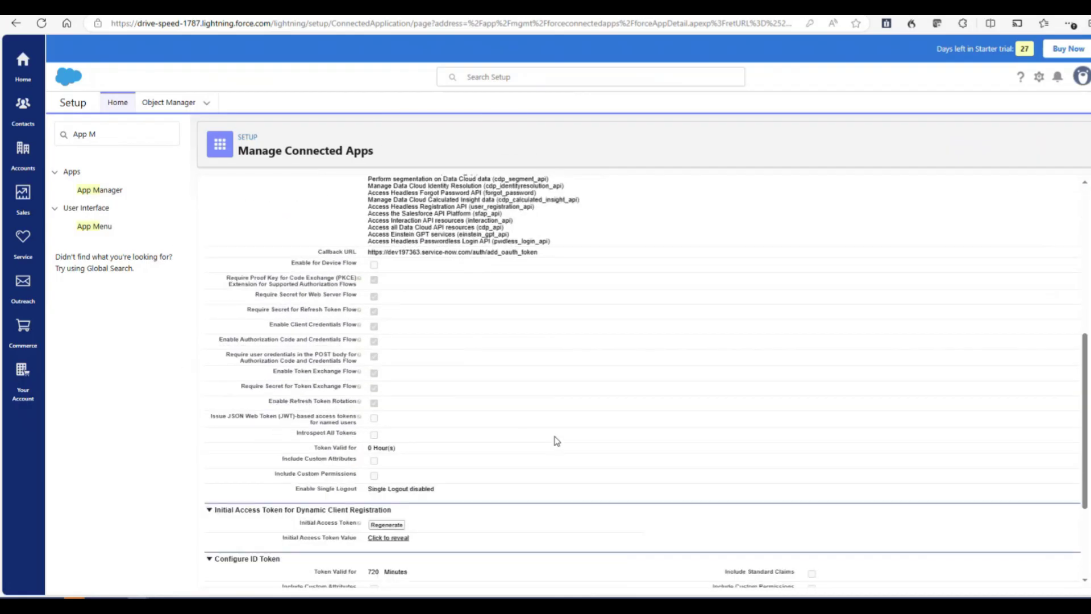
pyautogui.scroll(6, 490, 380)
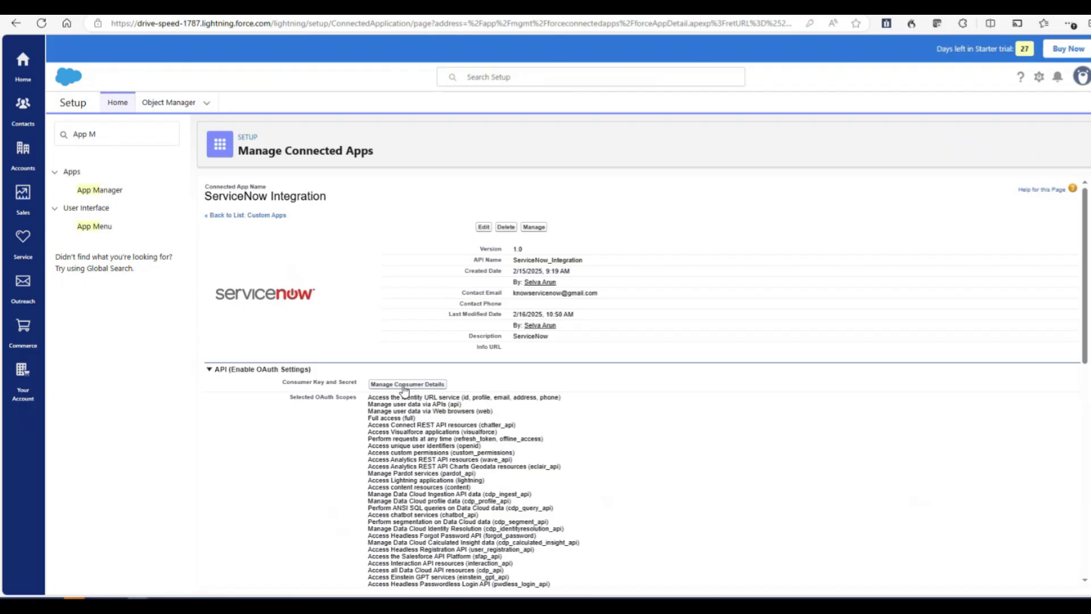
# - Verify identity with the emailed code to reveal the consumer key and secret, then cancel out
pyautogui.click(404, 386)
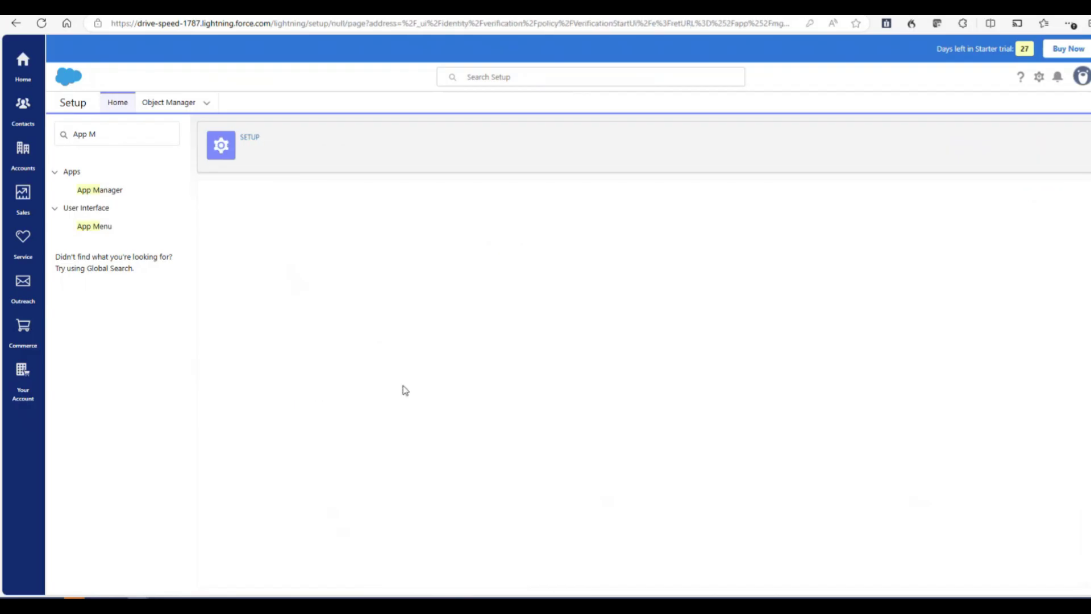
pyautogui.click(601, 457)
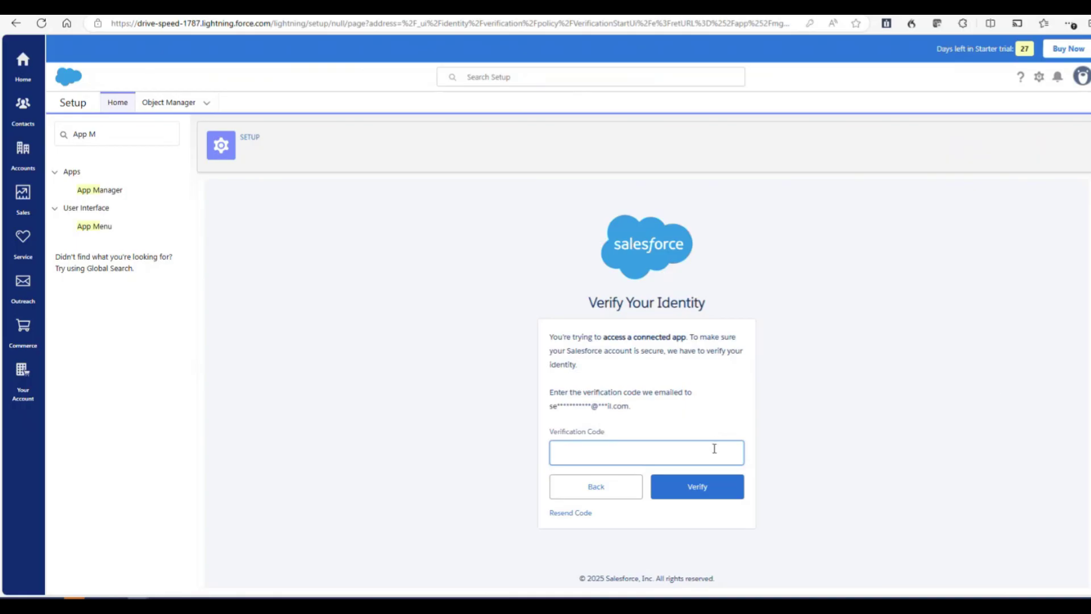
pyautogui.click(676, 484)
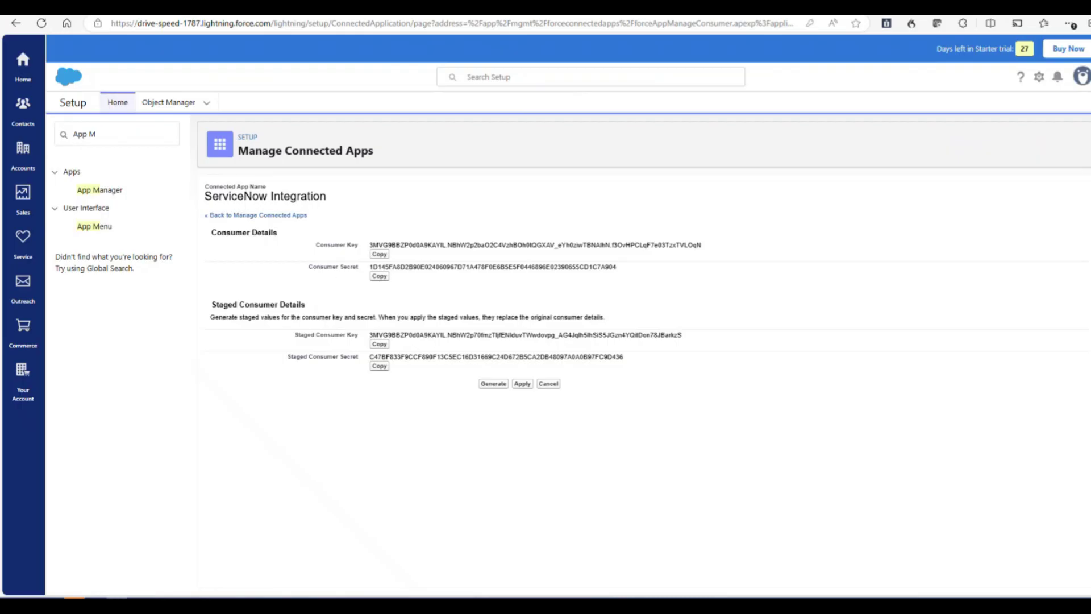
pyautogui.click(548, 384)
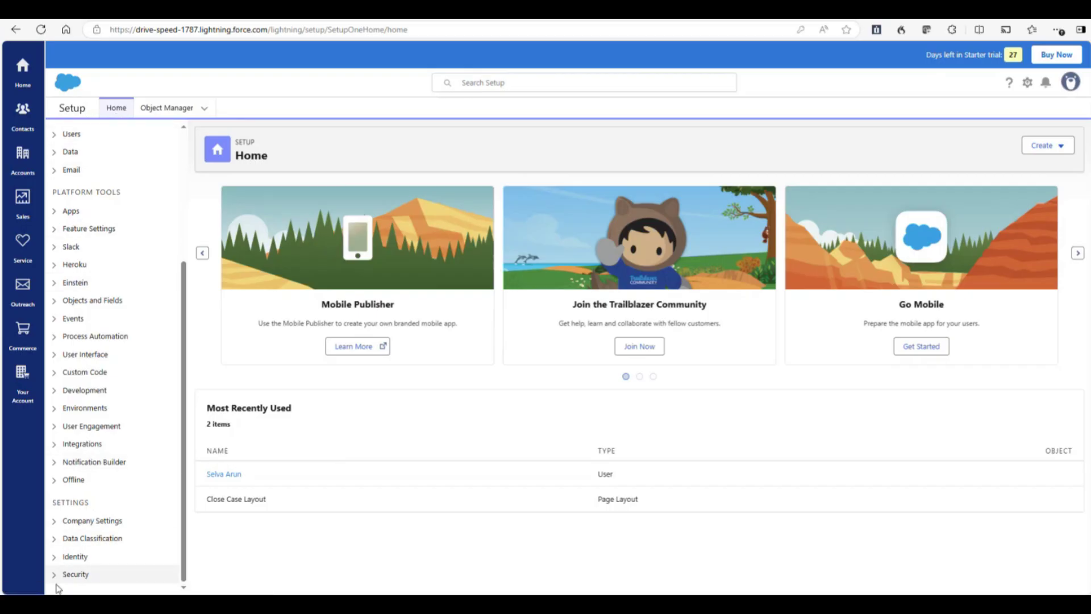
# - Browse the Security and Identity sidebar groups and open OAuth and OpenID Connect Settings
pyautogui.click(55, 574)
pyautogui.scroll(-4, 121, 531)
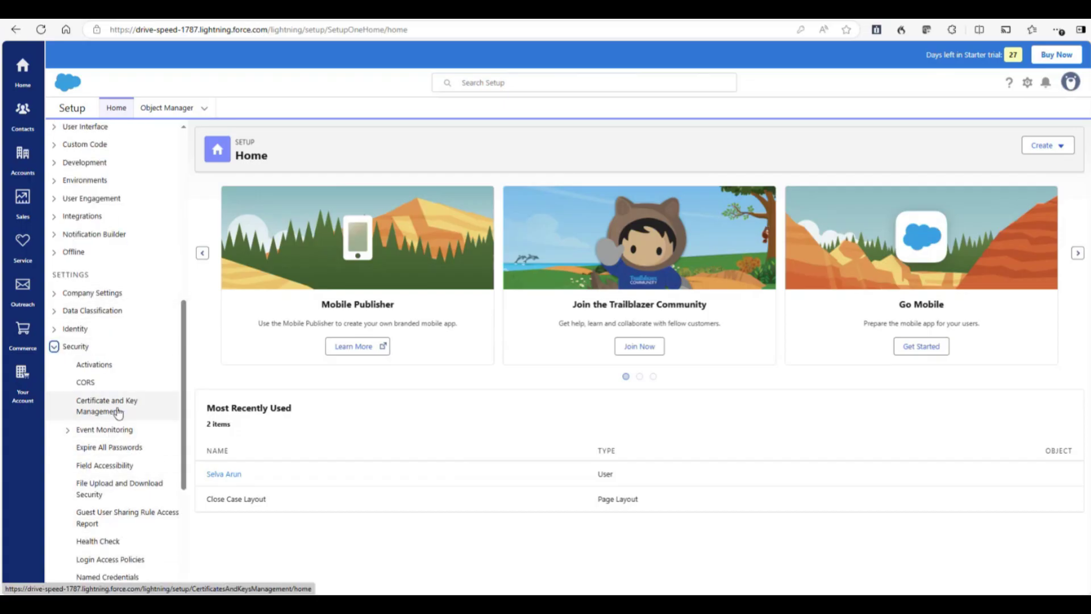
pyautogui.scroll(-3, 121, 523)
pyautogui.scroll(-2, 121, 523)
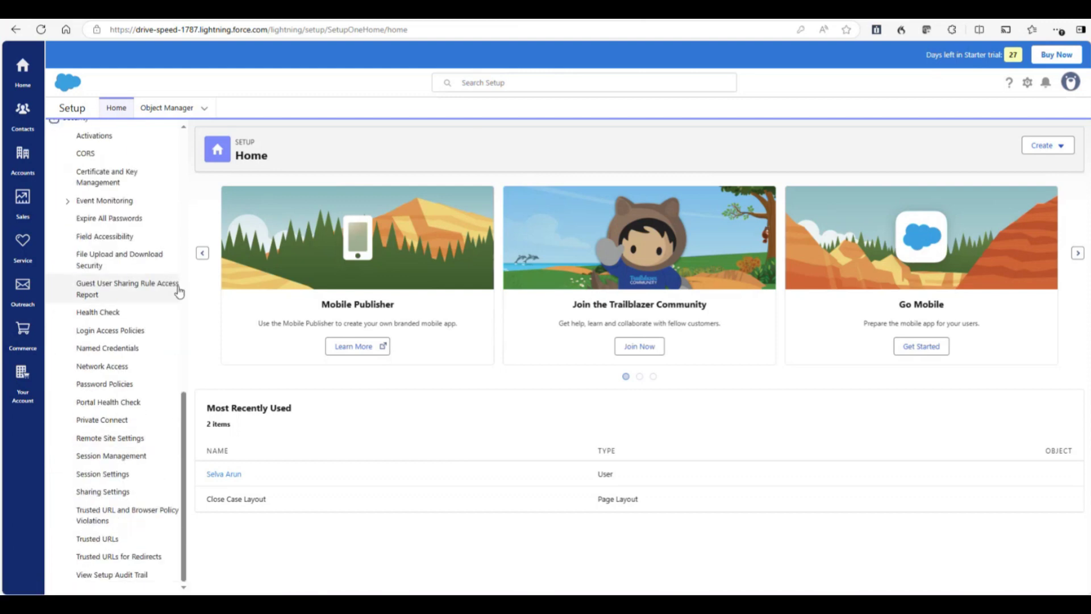
pyautogui.scroll(3, 167, 231)
pyautogui.scroll(3, 167, 230)
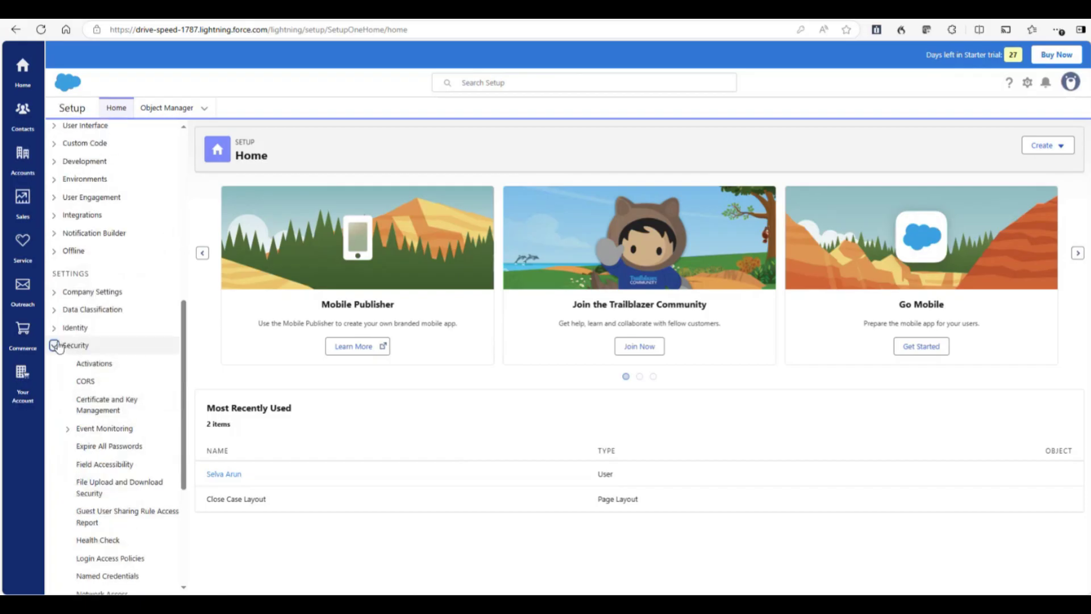
pyautogui.click(54, 343)
pyautogui.click(54, 556)
pyautogui.scroll(-3, 137, 455)
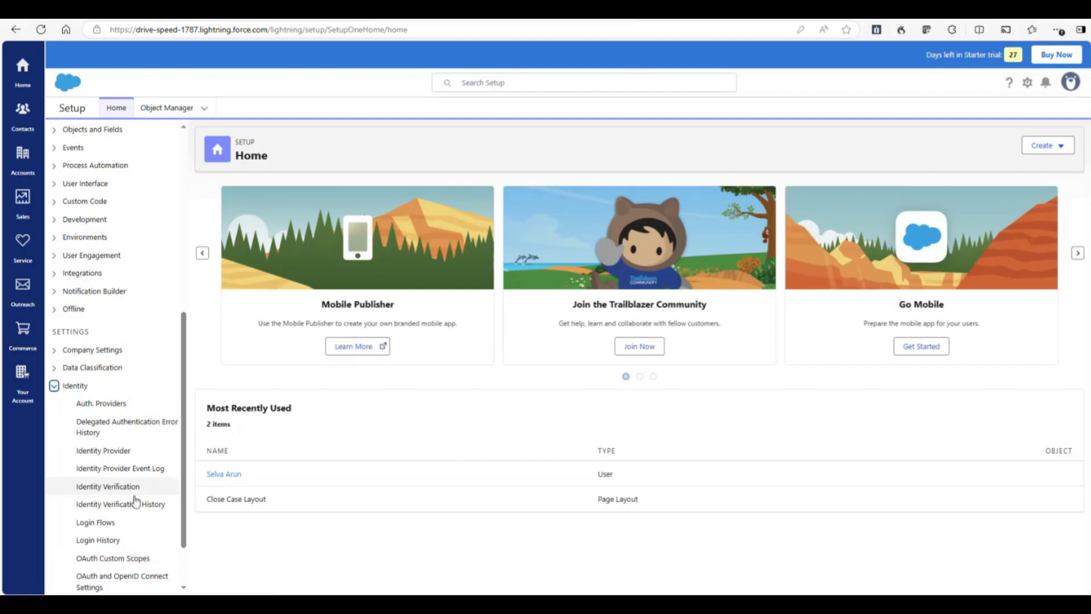
pyautogui.scroll(-1, 134, 522)
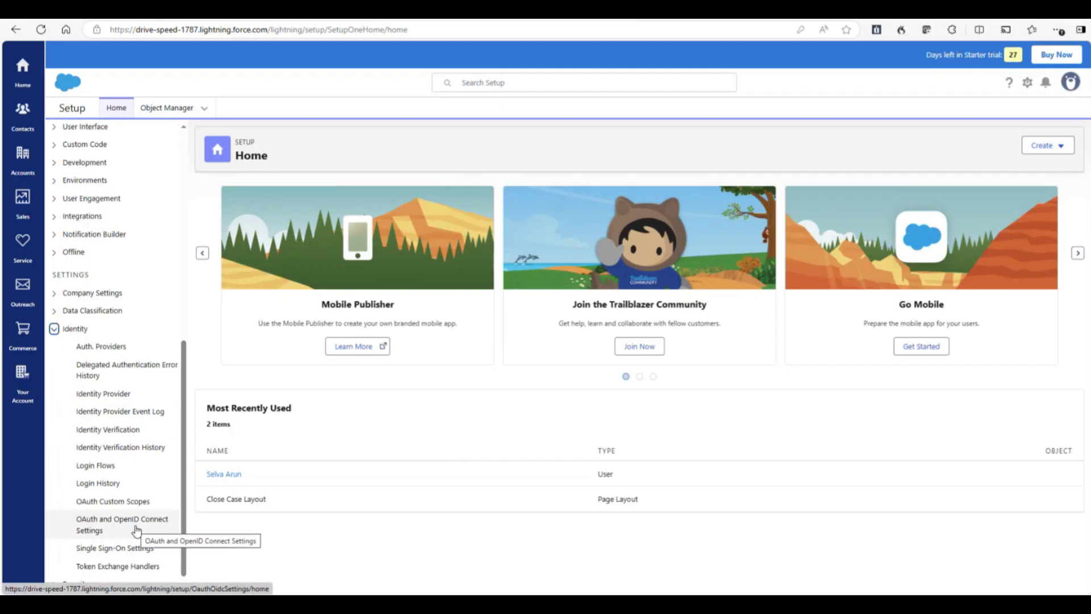
pyautogui.click(136, 530)
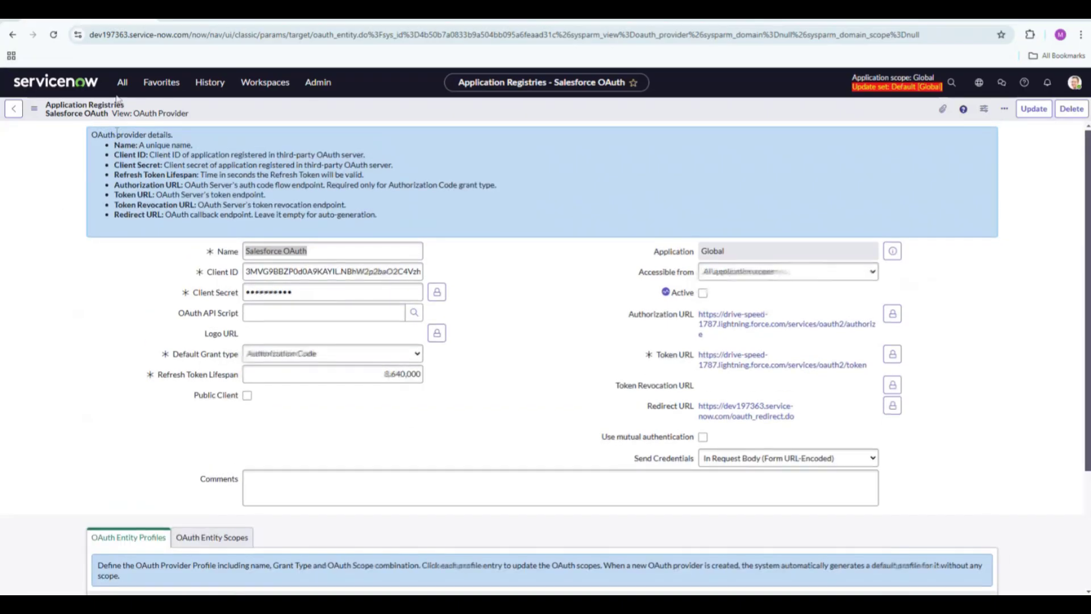
# - Filter the navigator for Application Registry, open the registries list, and start a new registry
pyautogui.click(69, 88)
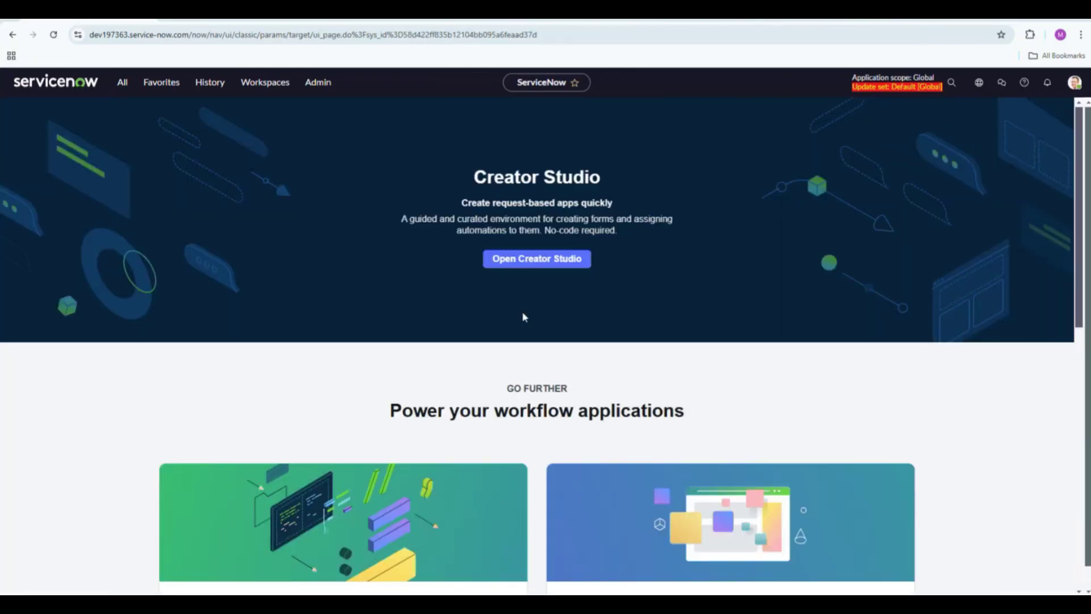
pyautogui.click(125, 86)
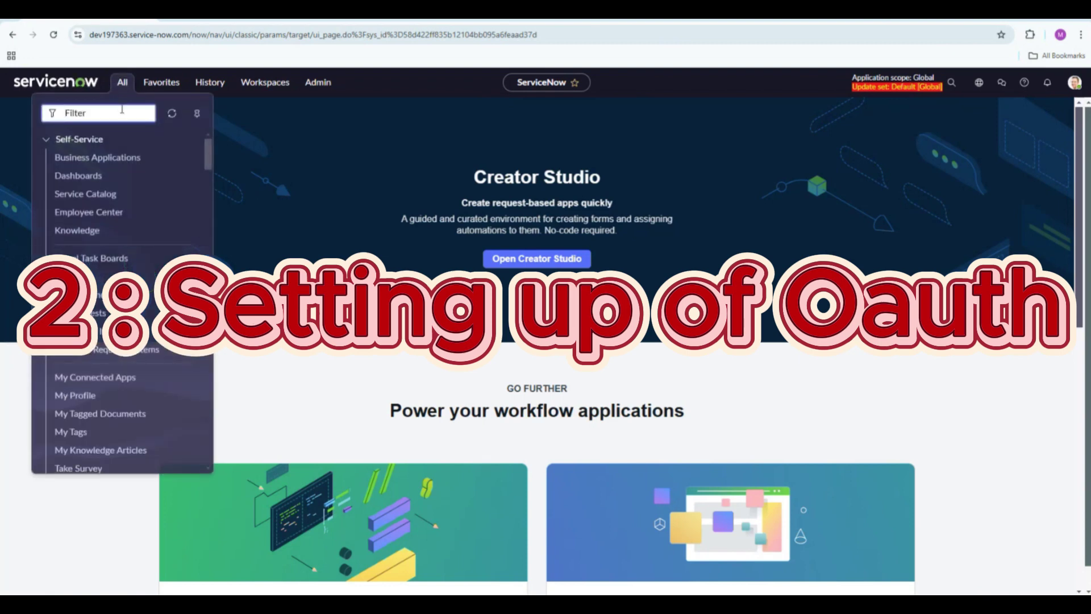
pyautogui.write('applicay')
pyautogui.press('BackSpace')
pyautogui.write('tion')
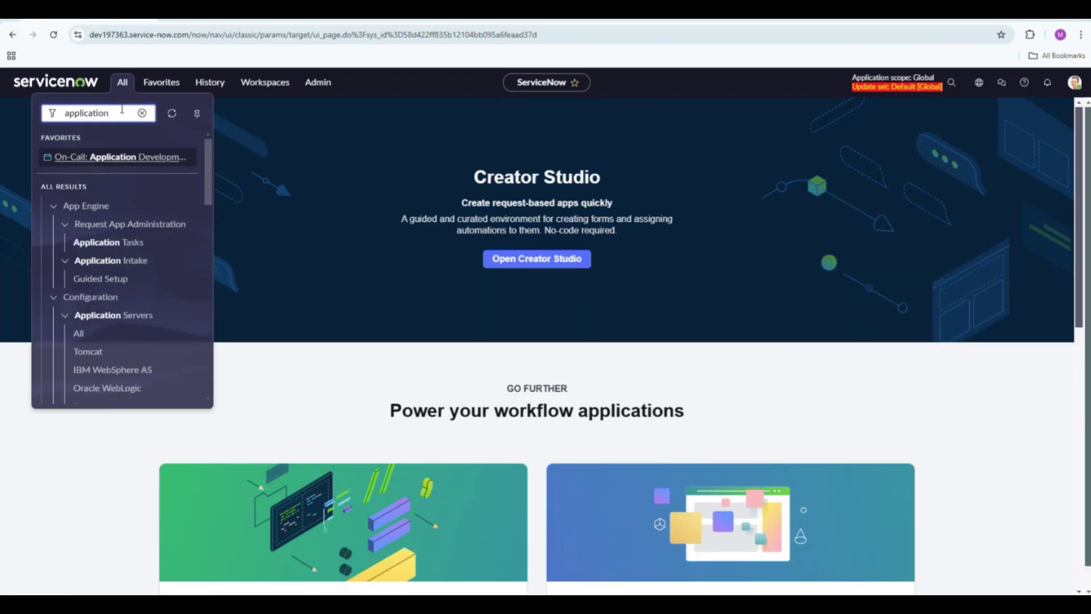
pyautogui.write(' reg')
pyautogui.click(111, 216)
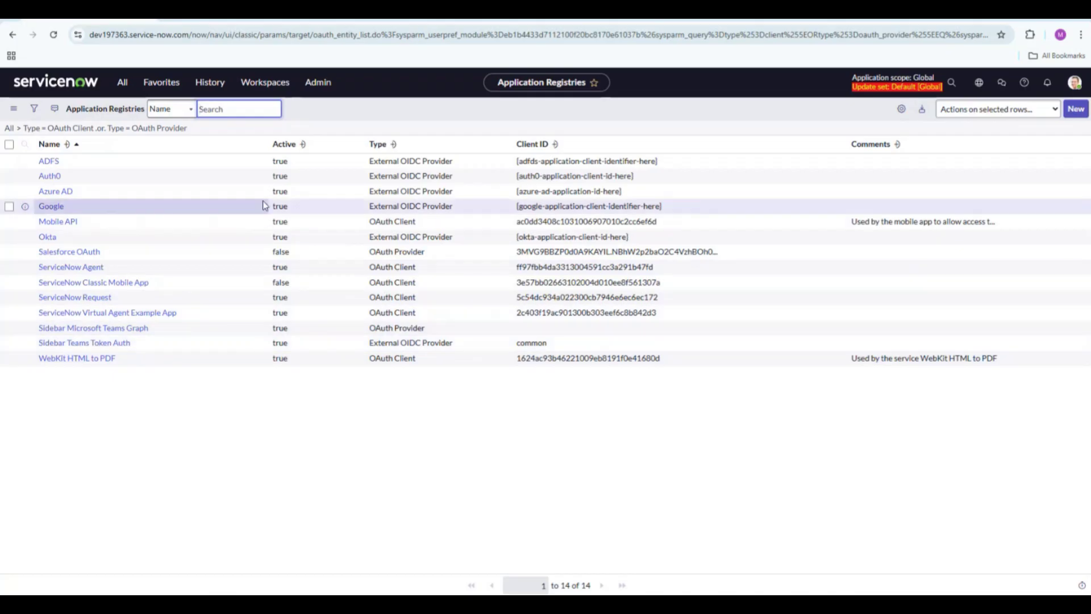
pyautogui.doubleClick(132, 256)
pyautogui.hotkey('ctrl', 'c')
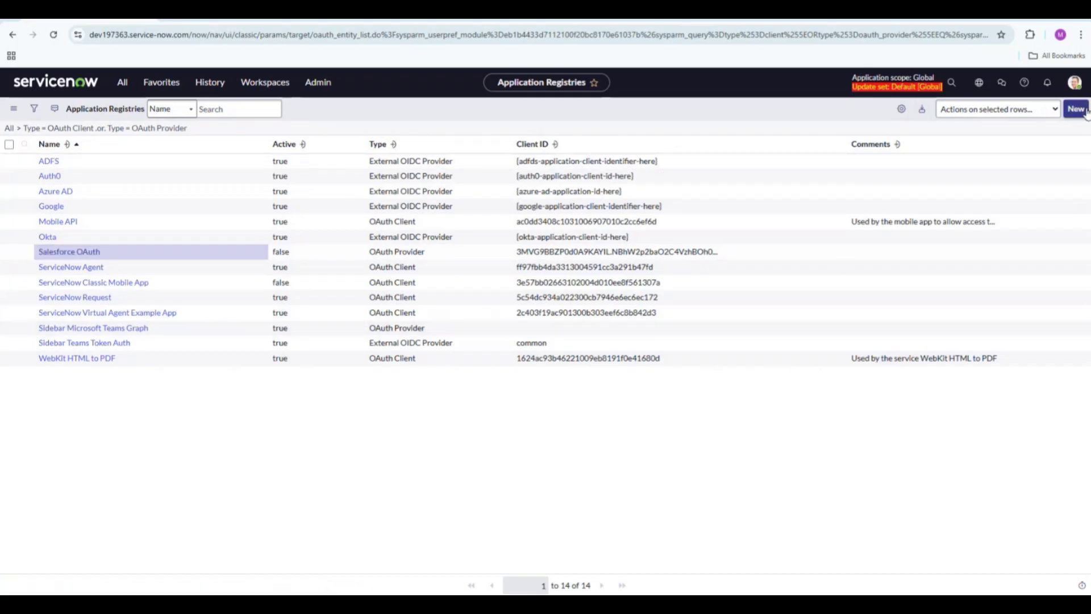
pyautogui.click(1078, 110)
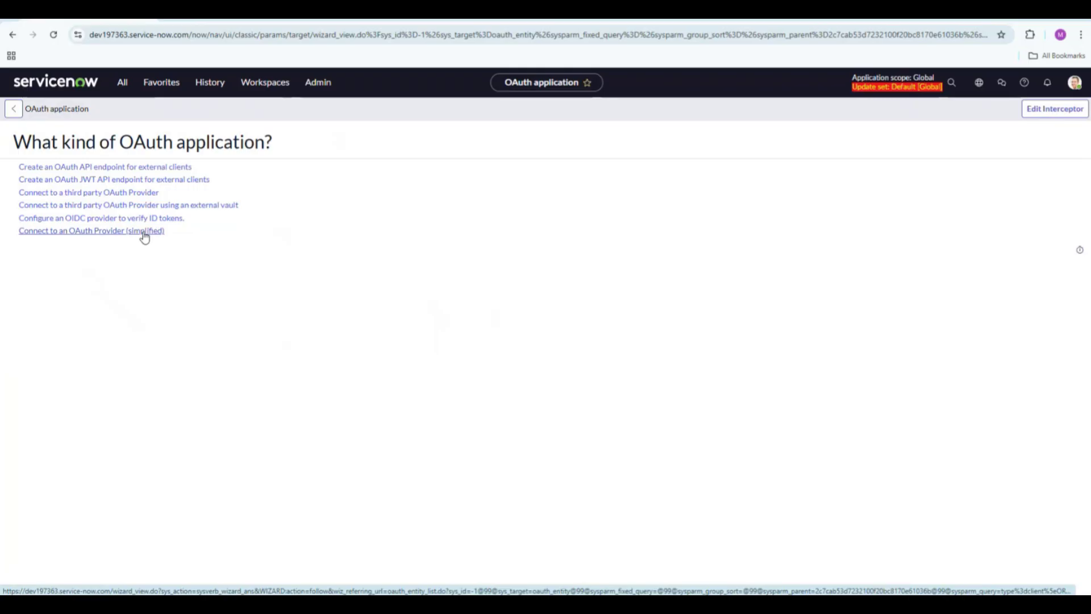
# - Choose the simplified OAuth provider, then enter name 'Salesforce OAuth2.0', client ID and client secret
pyautogui.click(144, 233)
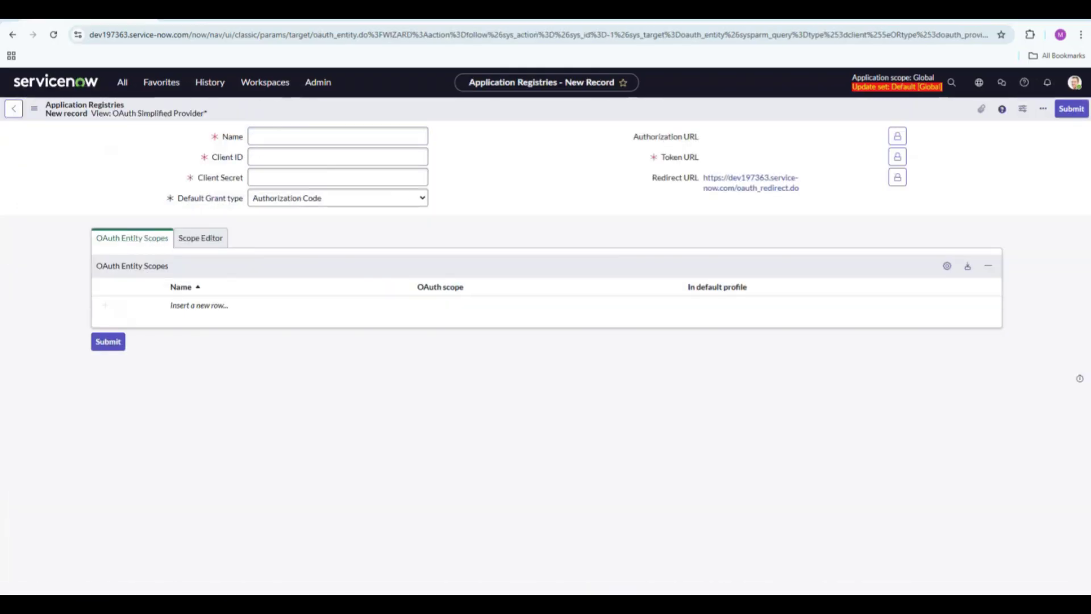
pyautogui.click(284, 138)
pyautogui.hotkey('ctrl', 'v')
pyautogui.write('2.0')
pyautogui.click(309, 158)
pyautogui.hotkey('ctrl', 'v')
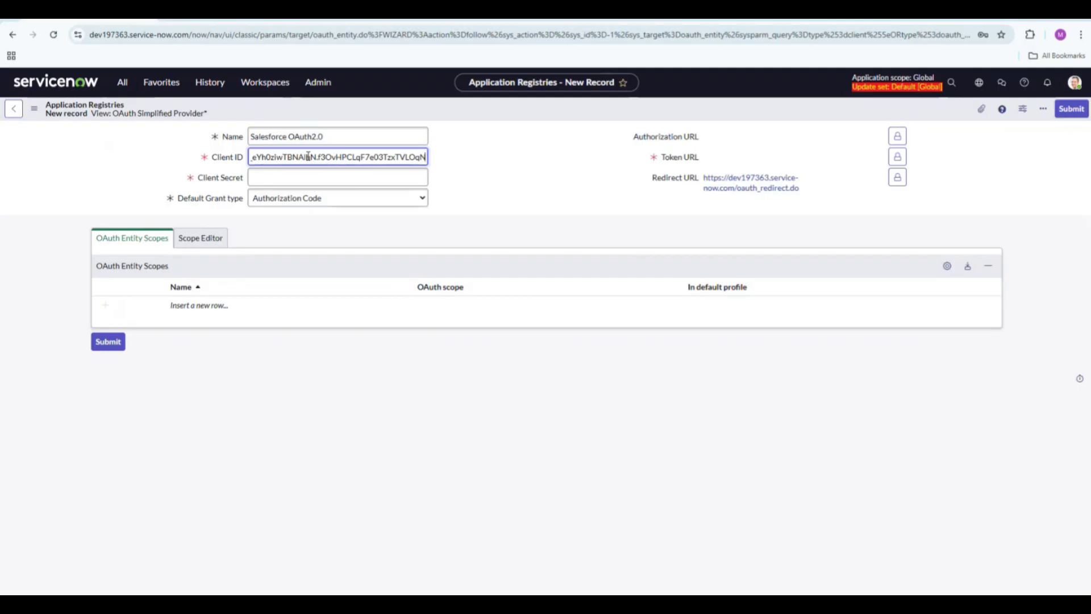
pyautogui.click(343, 178)
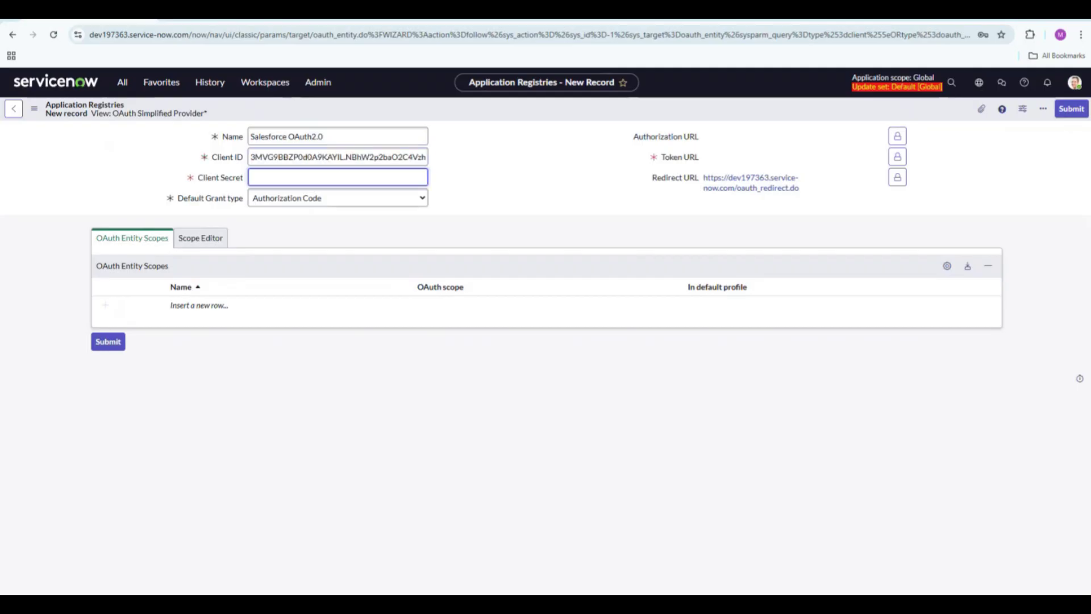
pyautogui.hotkey('alt', 'Tab')
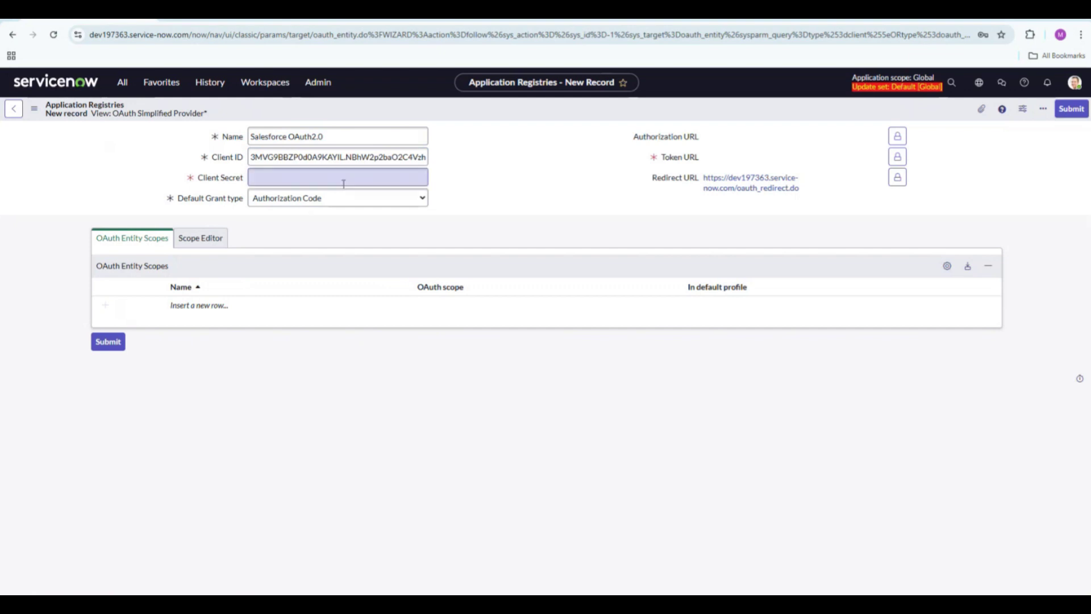
pyautogui.click(317, 178)
pyautogui.hotkey('ctrl', 'v')
# - Paste the Salesforce authorization and token URLs, then save the provider record
pyautogui.hotkey('alt', 'Tab')
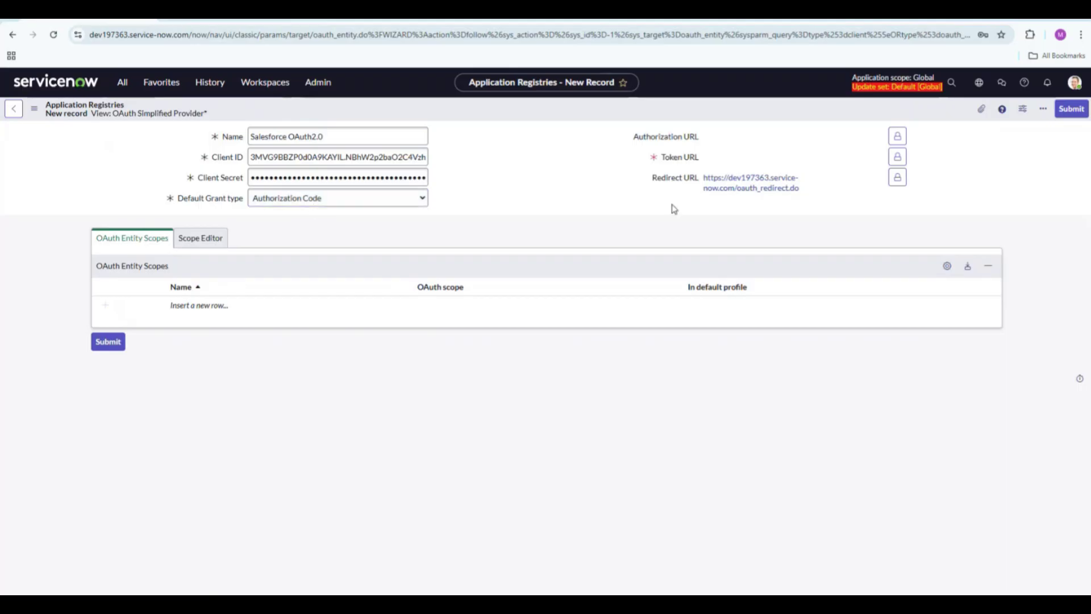
pyautogui.moveTo(663, 158)
pyautogui.moveTo(664, 157); pyautogui.dragTo(714, 160)
pyautogui.click(897, 138)
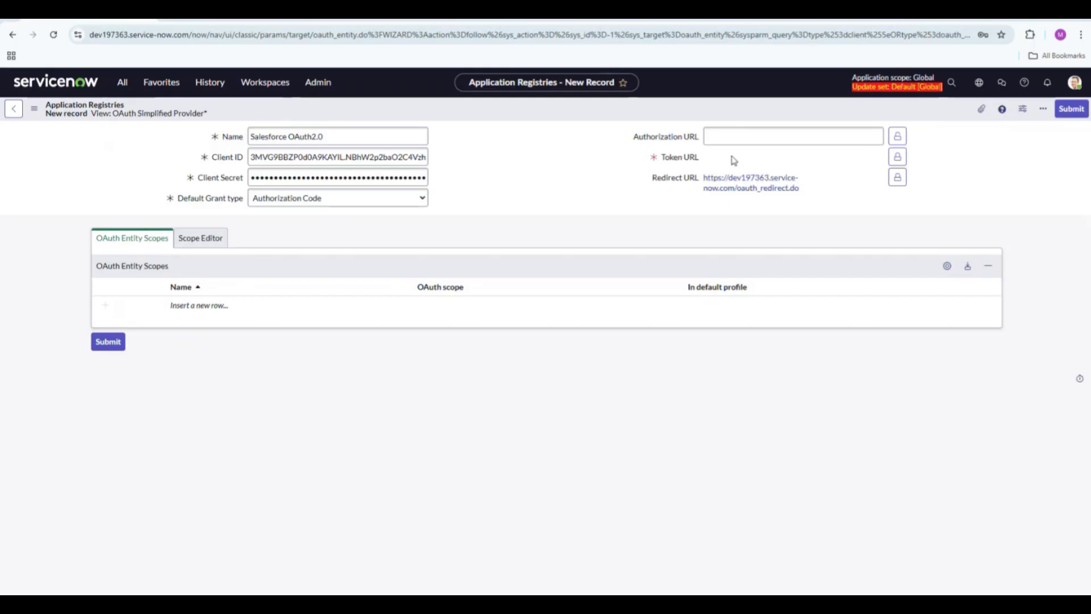
pyautogui.click(831, 132)
pyautogui.hotkey('ctrl', 'v')
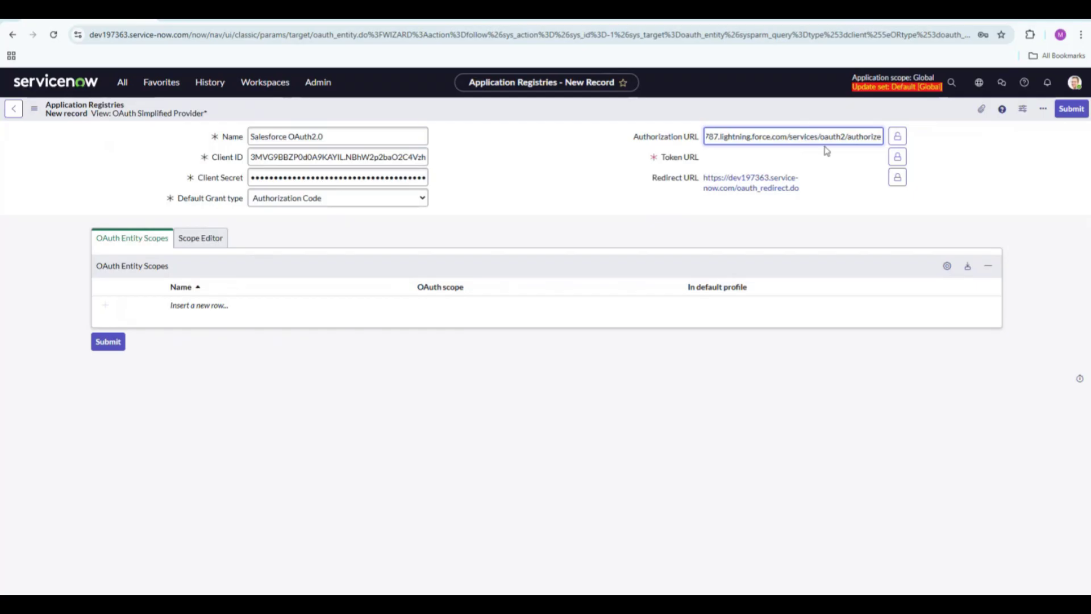
pyautogui.click(852, 158)
pyautogui.hotkey('alt', 'Tab')
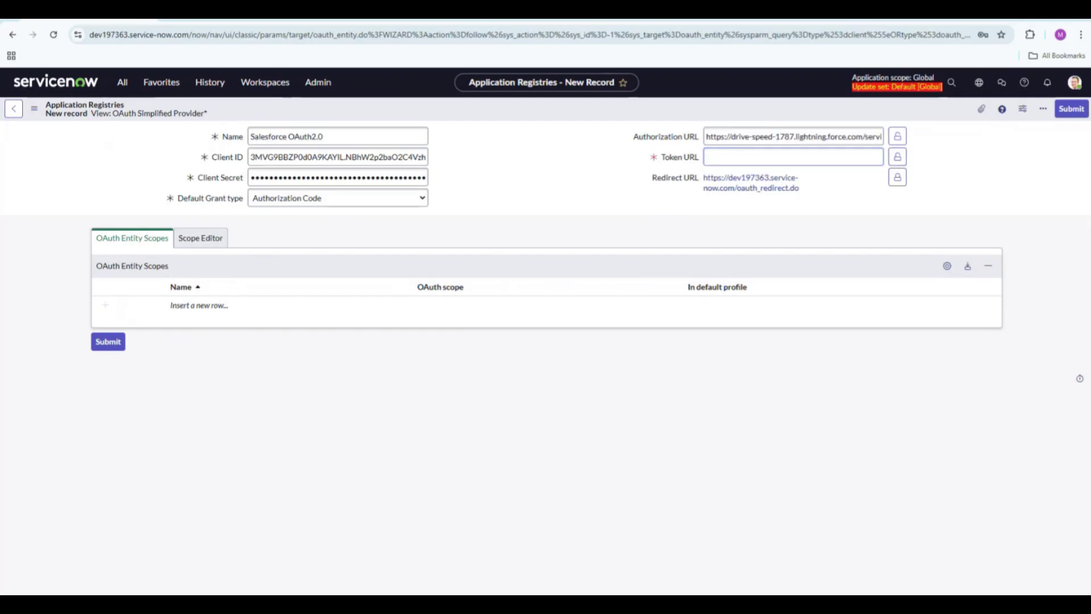
pyautogui.click(790, 160)
pyautogui.hotkey('ctrl', 'v')
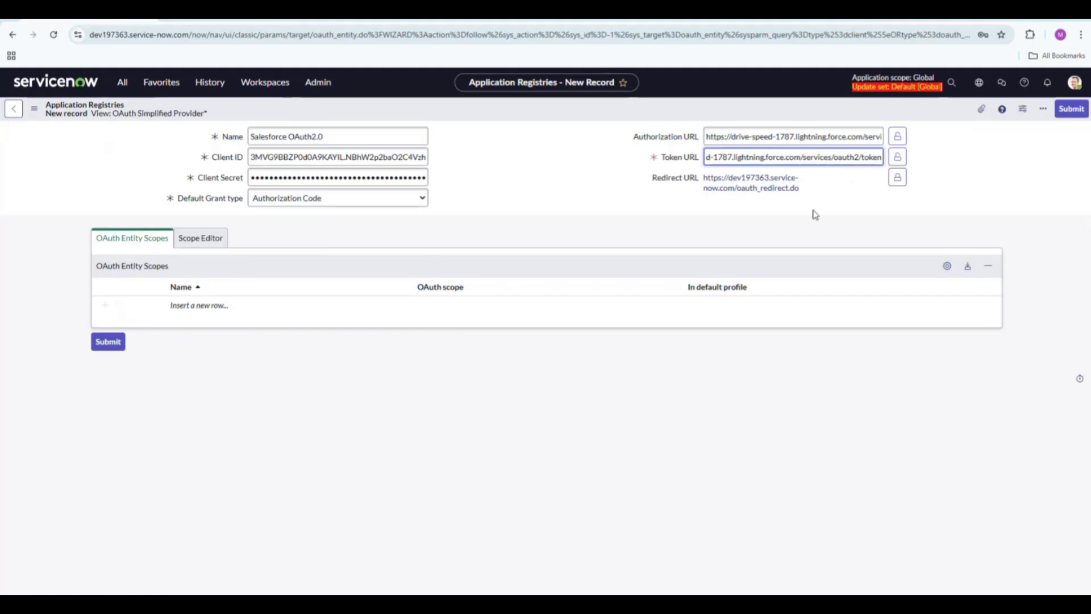
pyautogui.tripleClick(288, 149)
pyautogui.rightClick(542, 111)
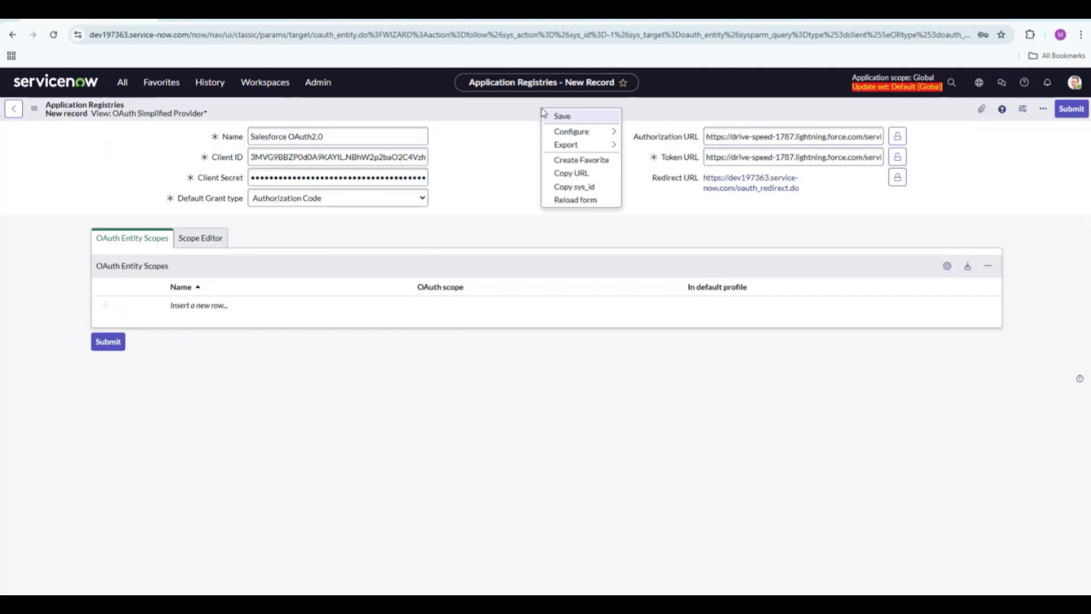
pyautogui.click(559, 117)
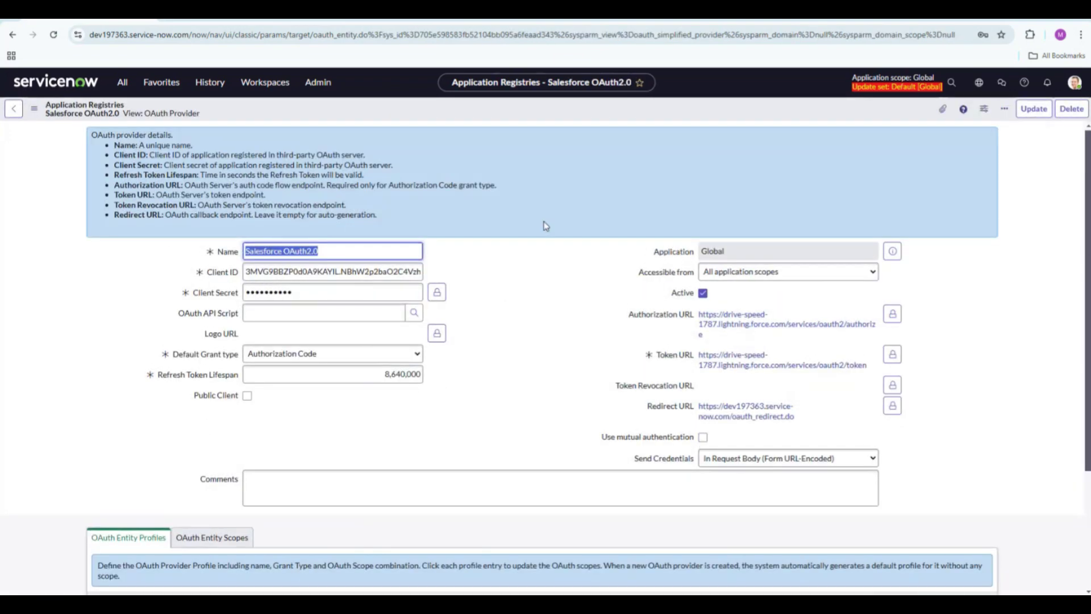
# - Change the default profile's grant type to Resource Owner Password Credentials and save the provider
pyautogui.scroll(-5, 929, 294)
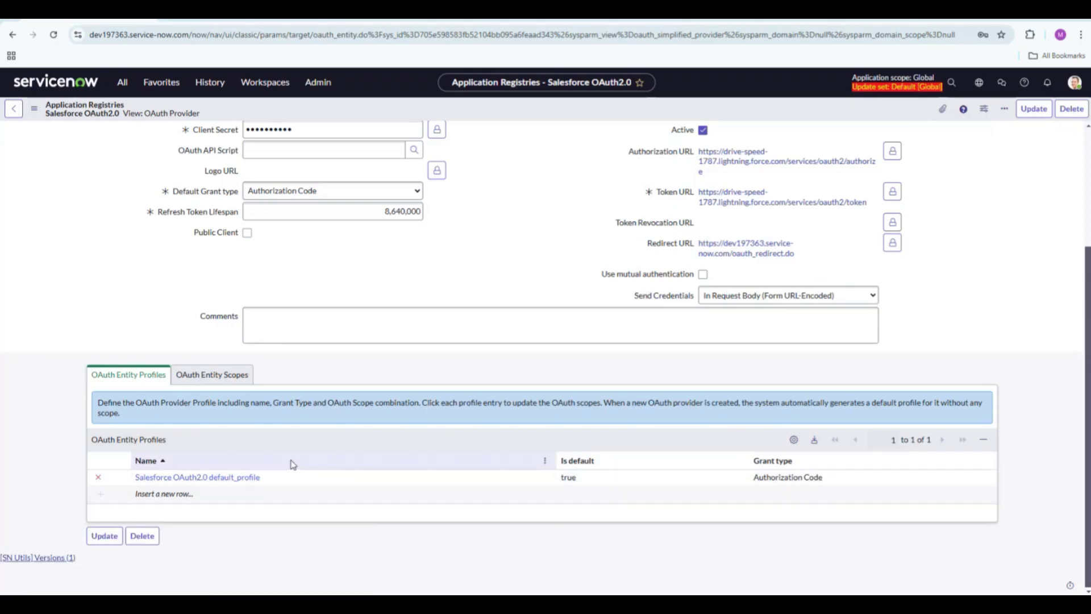
pyautogui.doubleClick(833, 482)
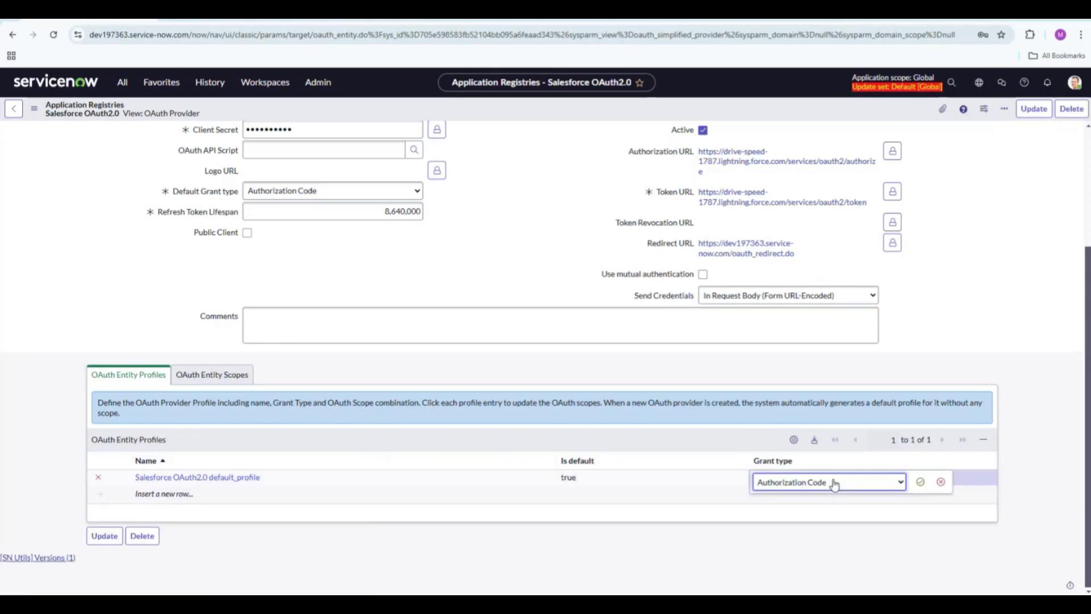
pyautogui.click(833, 483)
pyautogui.click(839, 515)
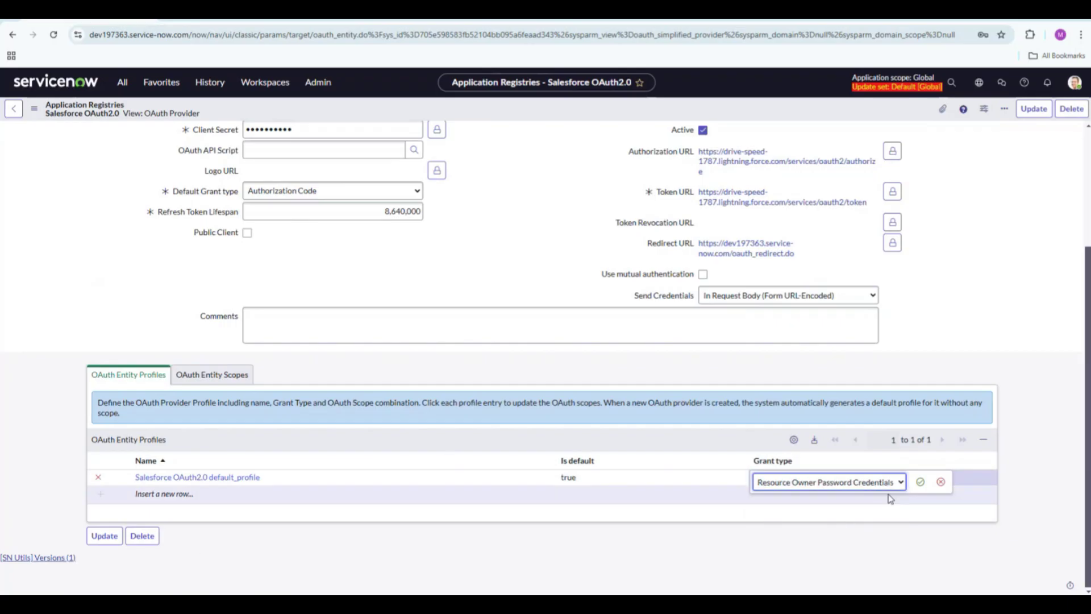
pyautogui.click(920, 483)
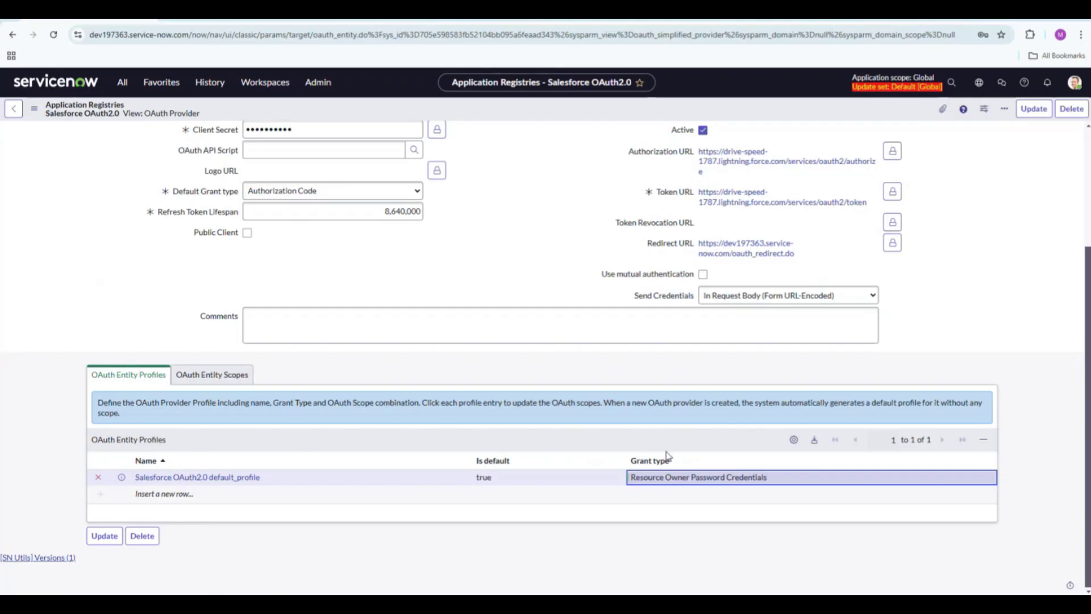
pyautogui.scroll(3, 983, 231)
pyautogui.rightClick(767, 112)
pyautogui.click(780, 113)
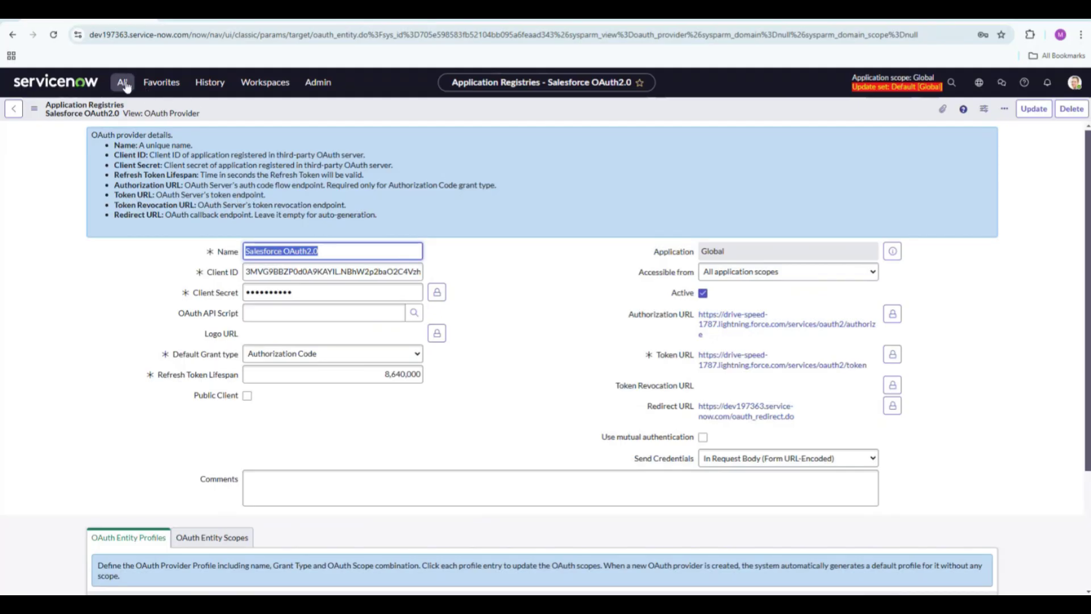
# - Create a REST message named 'Salesforce Integration 2.0' with the Salesforce Case endpoint
pyautogui.click(124, 84)
pyautogui.click(145, 112)
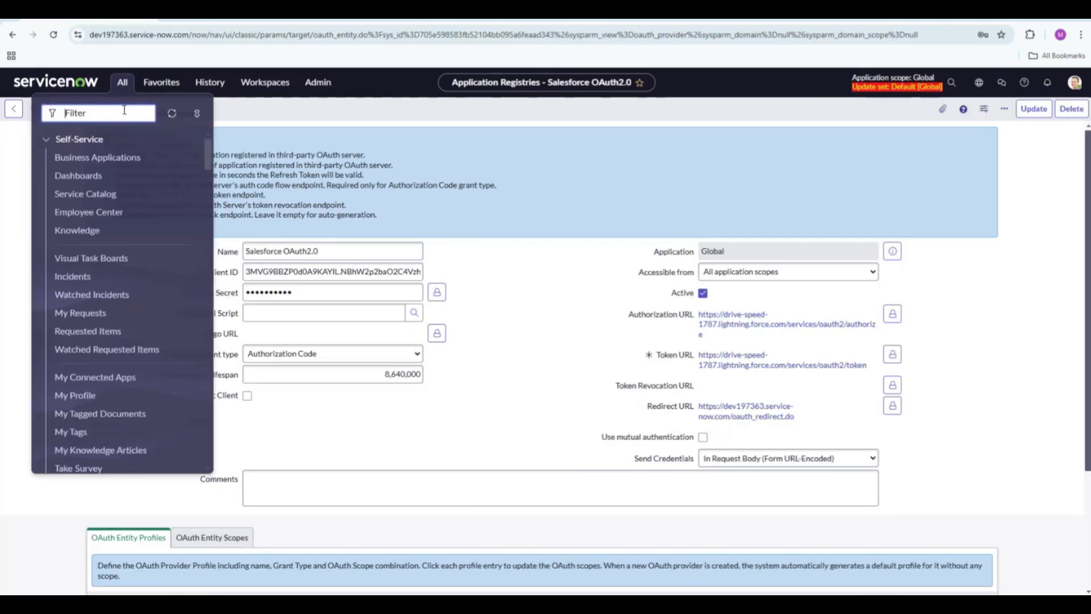
pyautogui.write('rest mess')
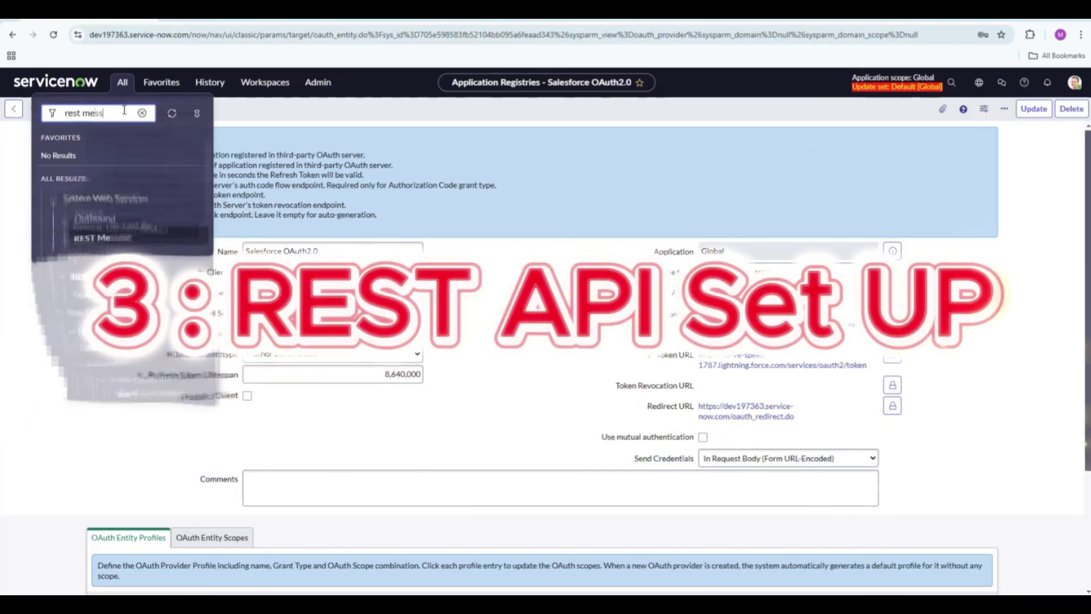
pyautogui.click(114, 235)
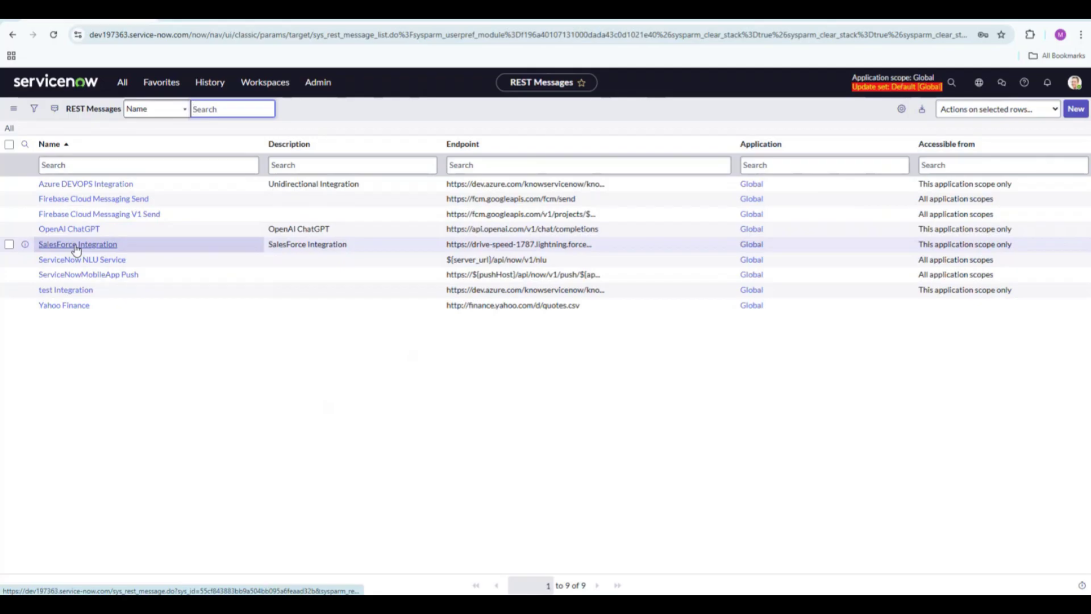
pyautogui.click(1067, 113)
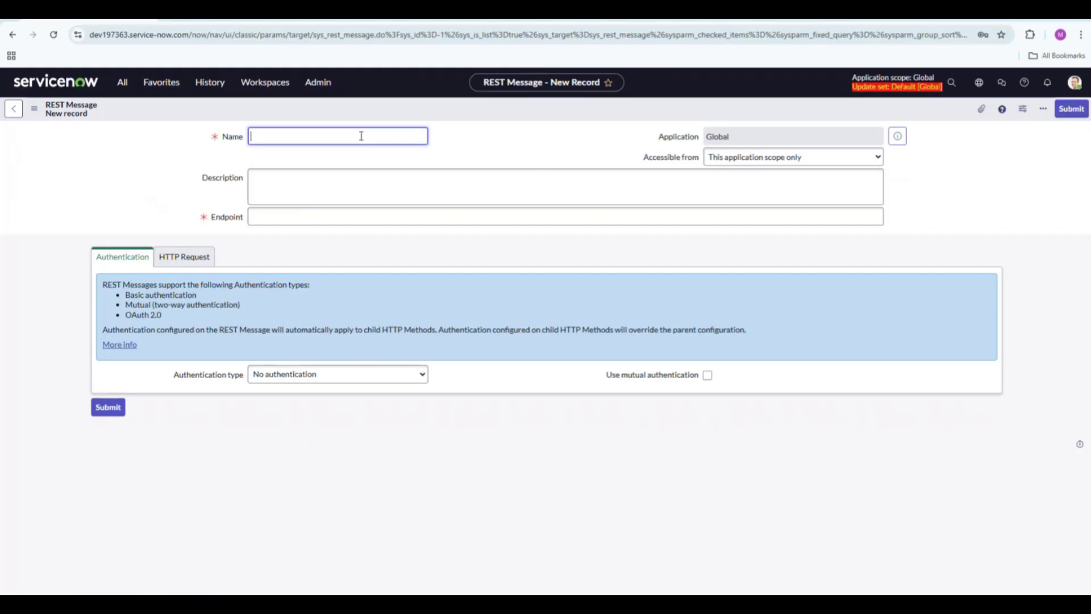
pyautogui.write('Salesforce Integration 2.0')
pyautogui.click(357, 217)
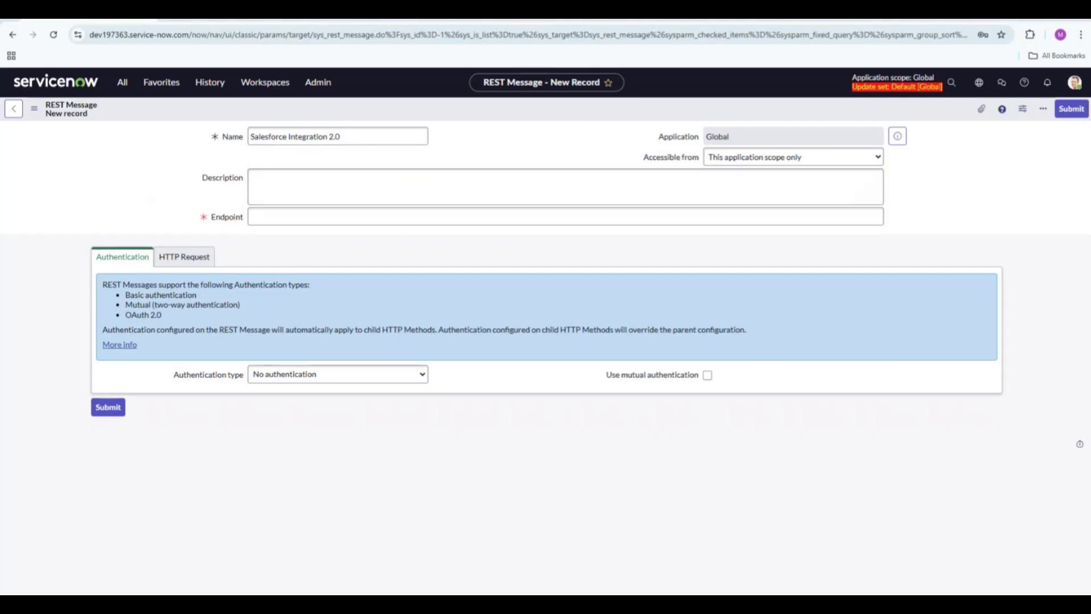
pyautogui.click(287, 222)
pyautogui.write('https://drive-speed-1787.lightning.force.com/services/data/v63.0/sobjects/Case/')
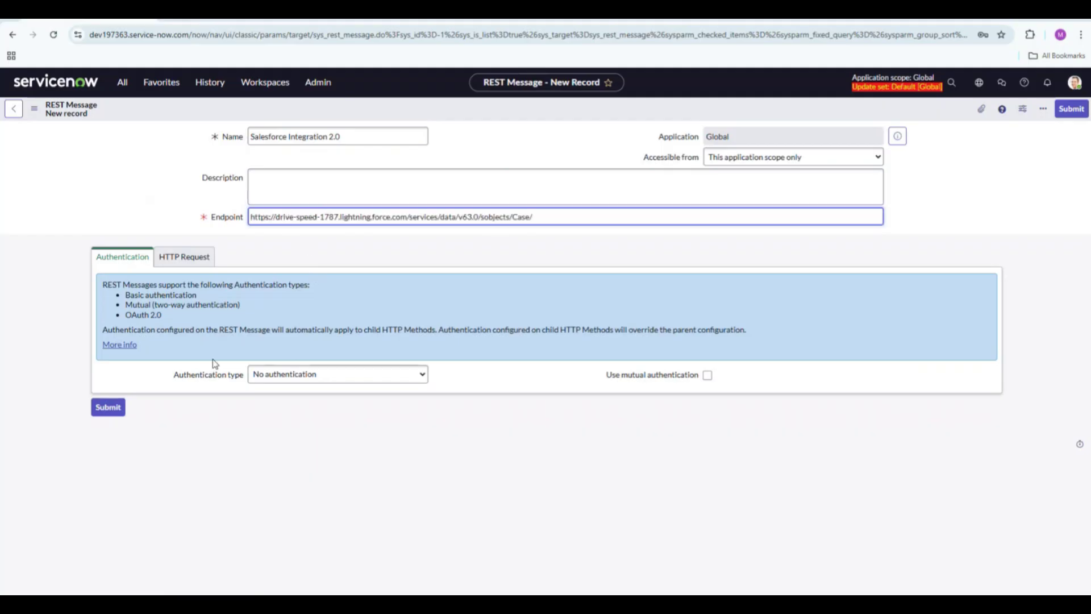
# - Set authentication to OAuth 2.0 using Salesforce OAuth2.0 default_profile, then save the record
pyautogui.click(372, 375)
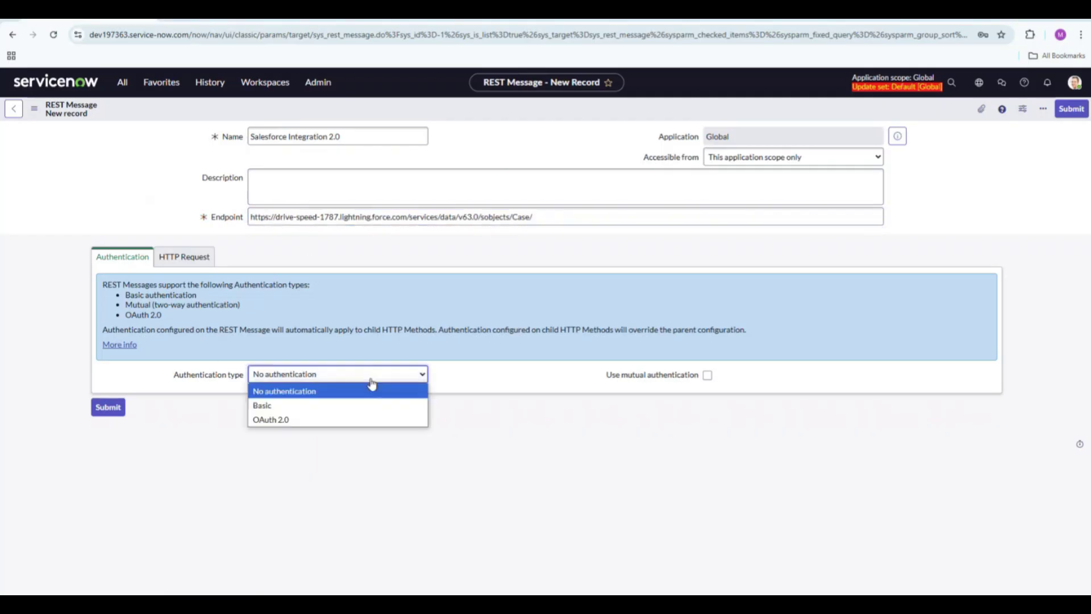
pyautogui.click(352, 420)
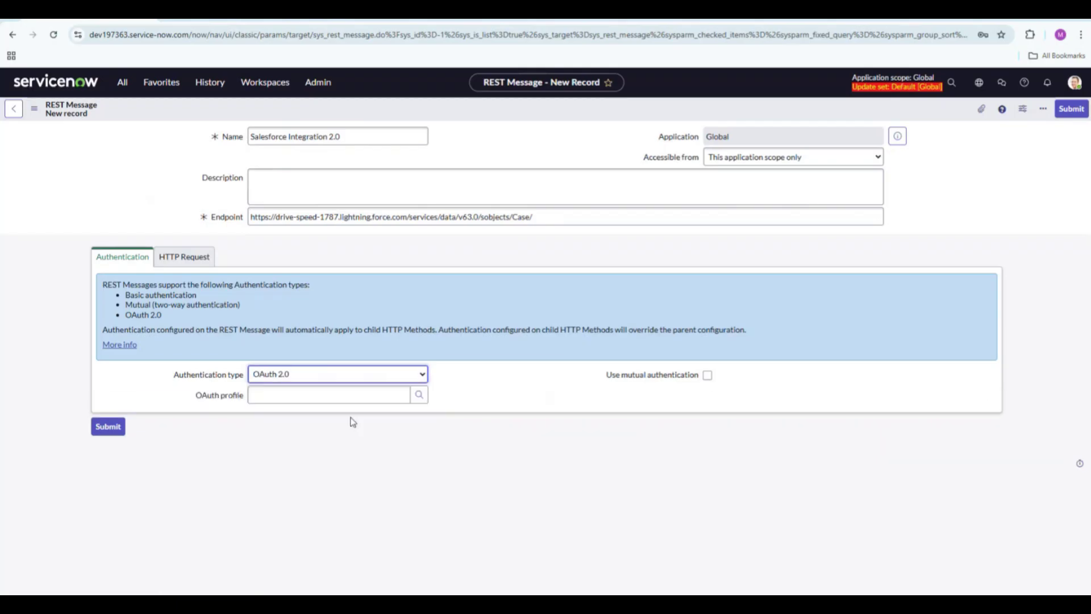
pyautogui.click(420, 398)
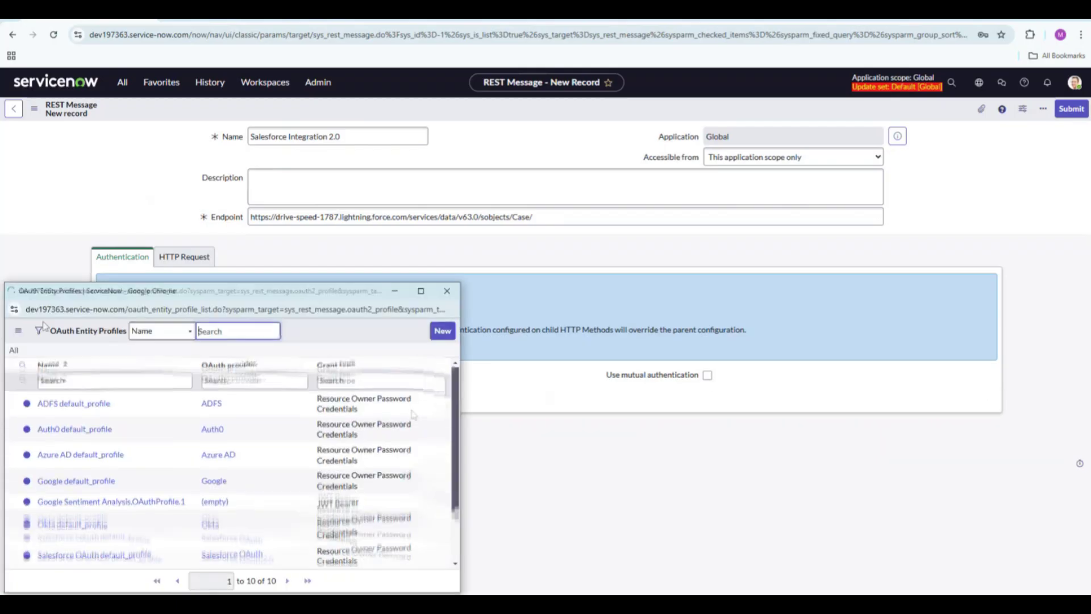
pyautogui.click(62, 384)
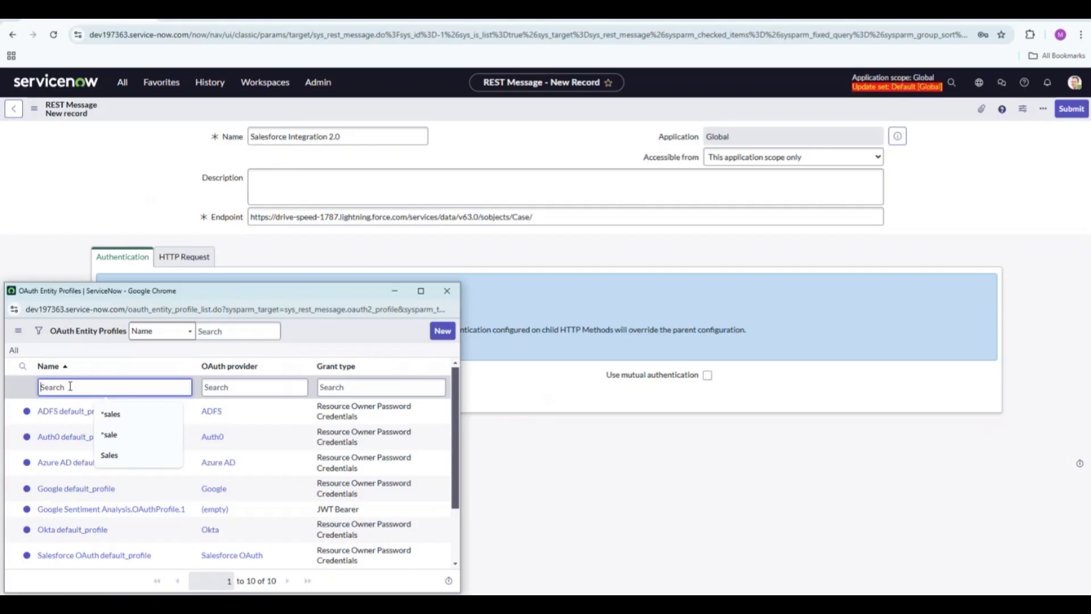
pyautogui.click(107, 413)
pyautogui.press('Return')
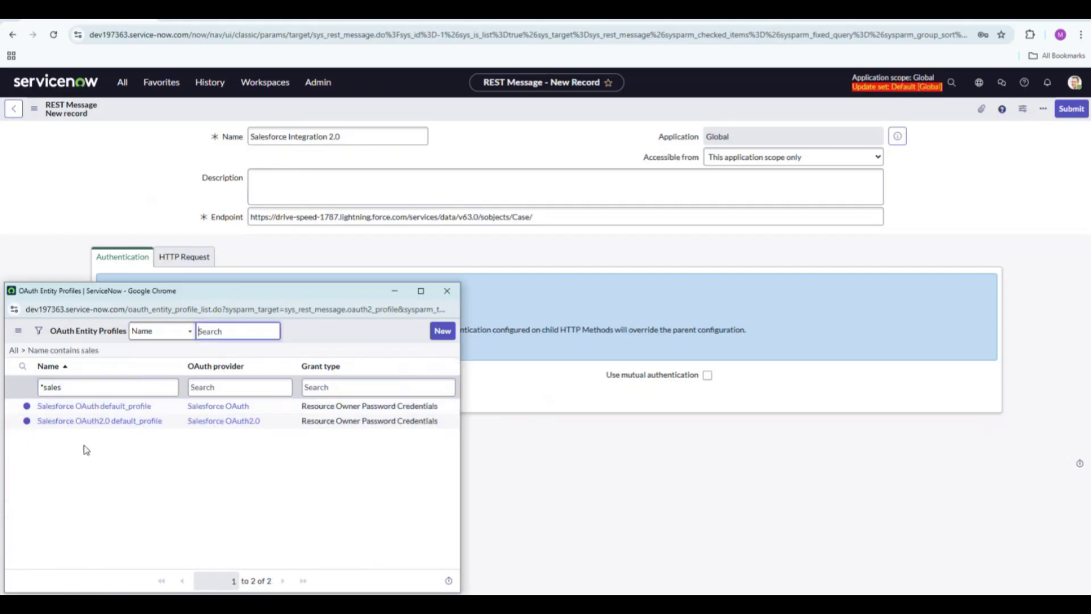
pyautogui.click(132, 422)
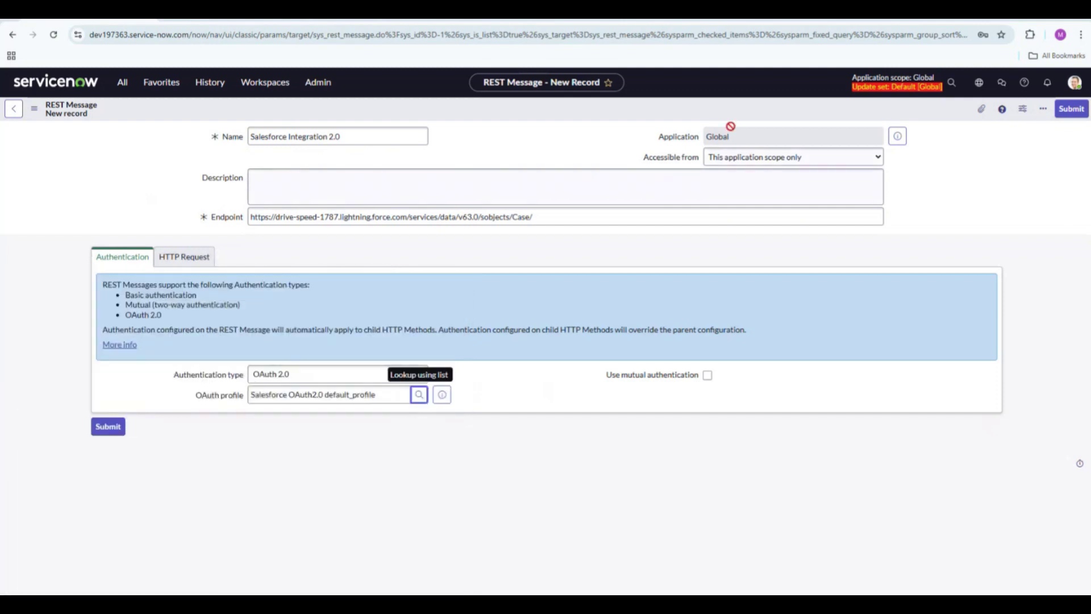
pyautogui.rightClick(637, 94)
pyautogui.click(618, 102)
pyautogui.rightClick(594, 108)
pyautogui.click(606, 114)
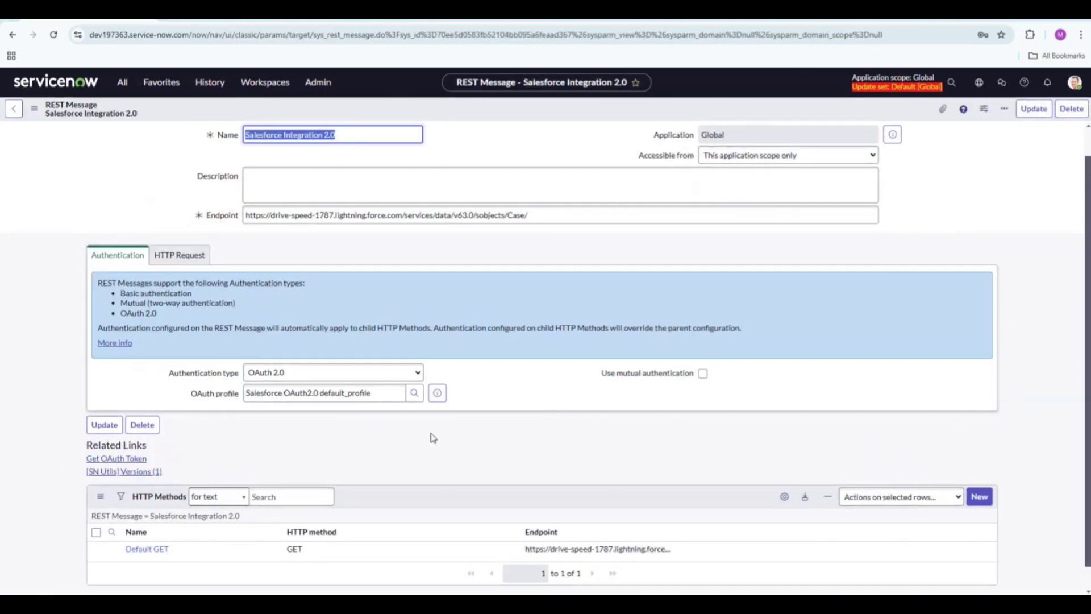
# - Open the Get OAuth Token link and center the username/password request window
pyautogui.moveTo(101, 141); pyautogui.dragTo(253, 148)
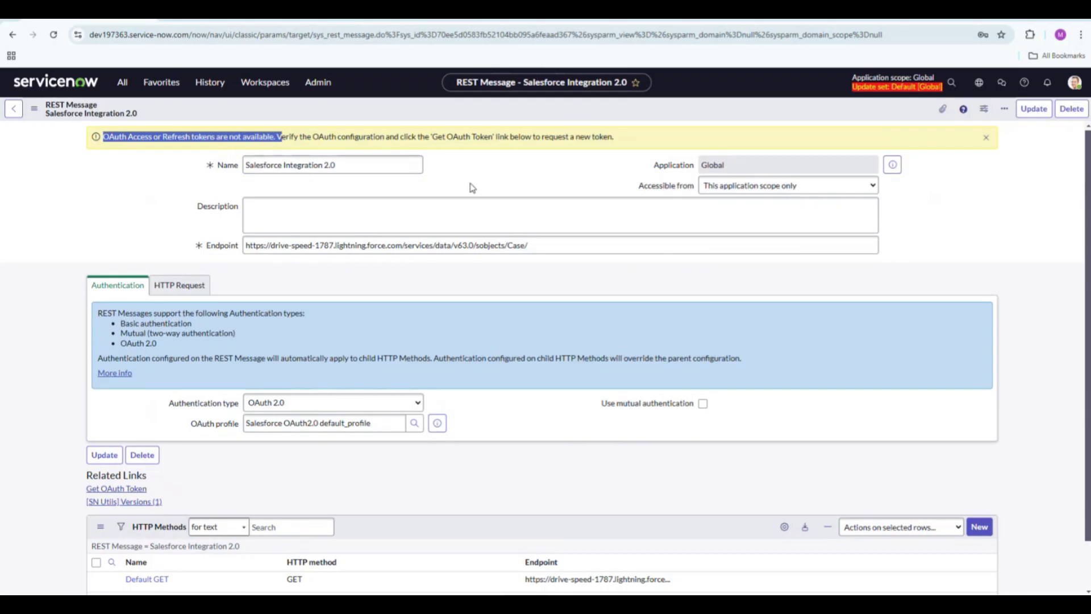
pyautogui.scroll(-1, 472, 193)
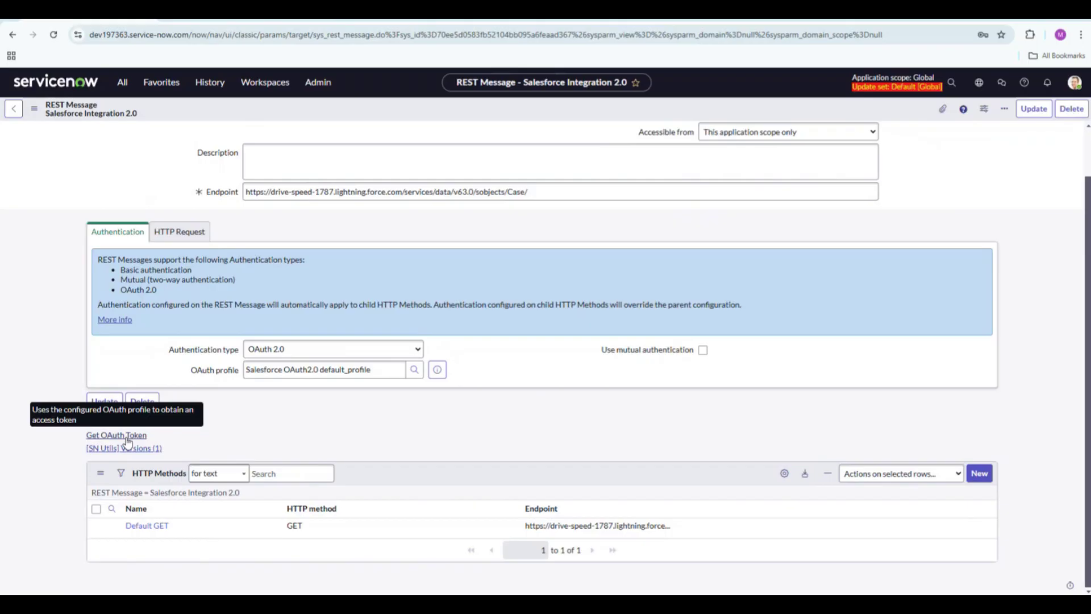
pyautogui.click(127, 435)
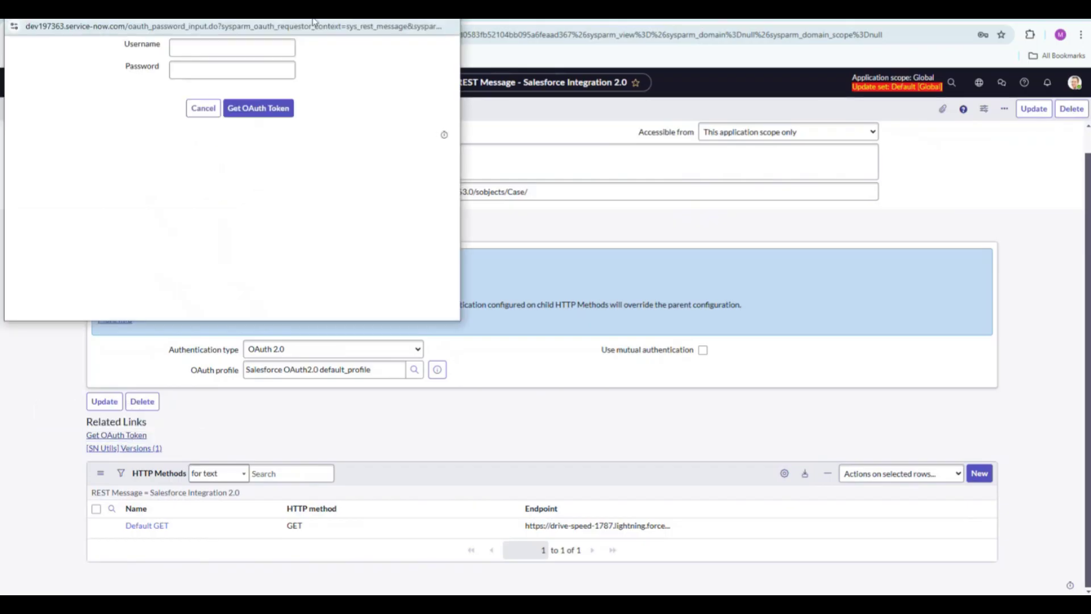
pyautogui.moveTo(304, 11); pyautogui.dragTo(610, 171)
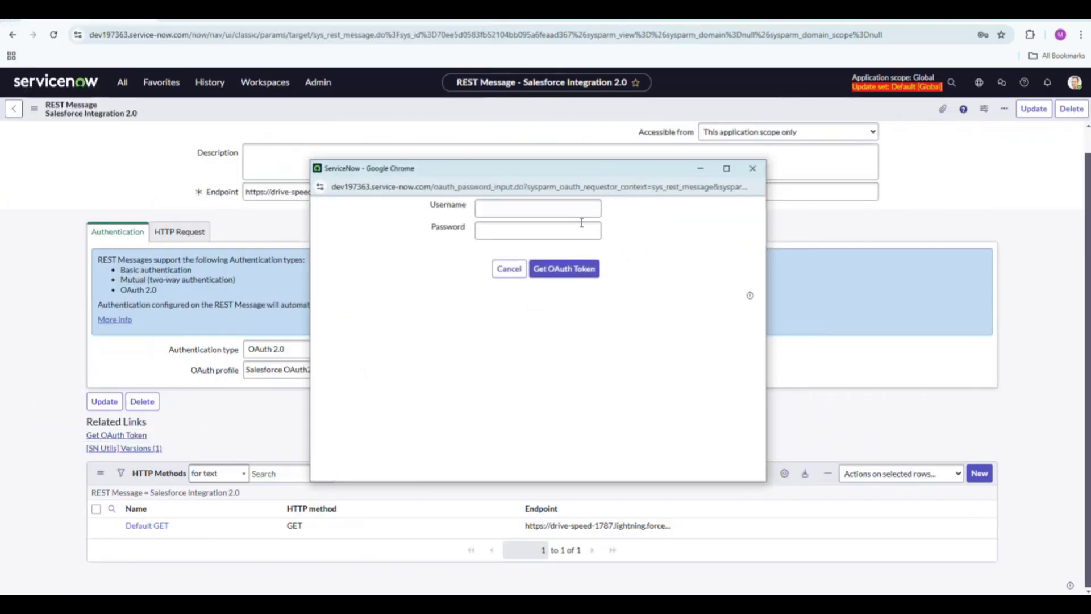
pyautogui.click(567, 208)
pyautogui.press('Tab')
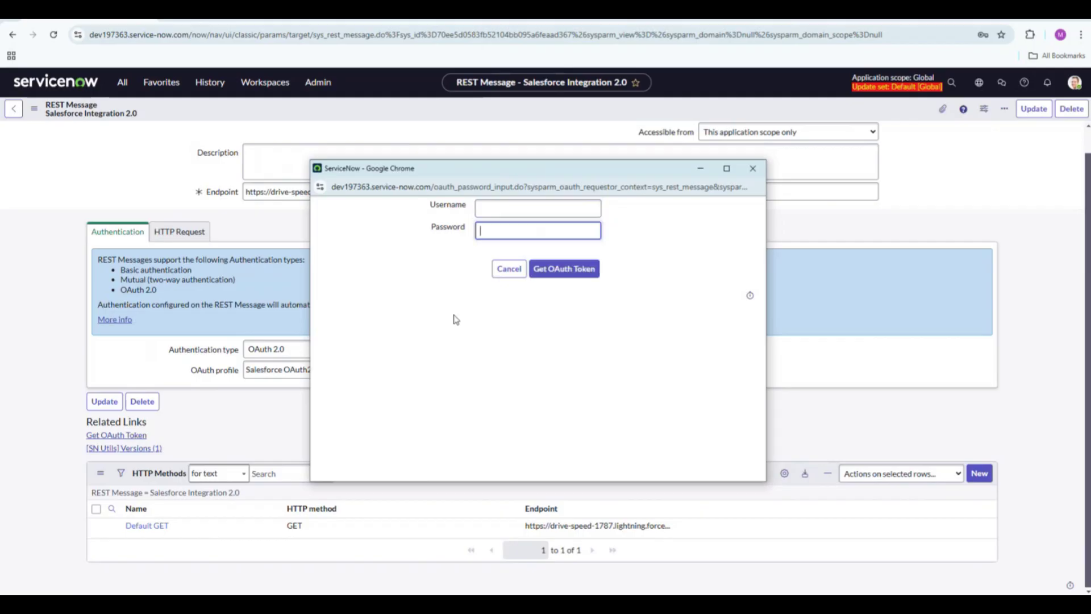
pyautogui.hotkey('alt', 'Tab')
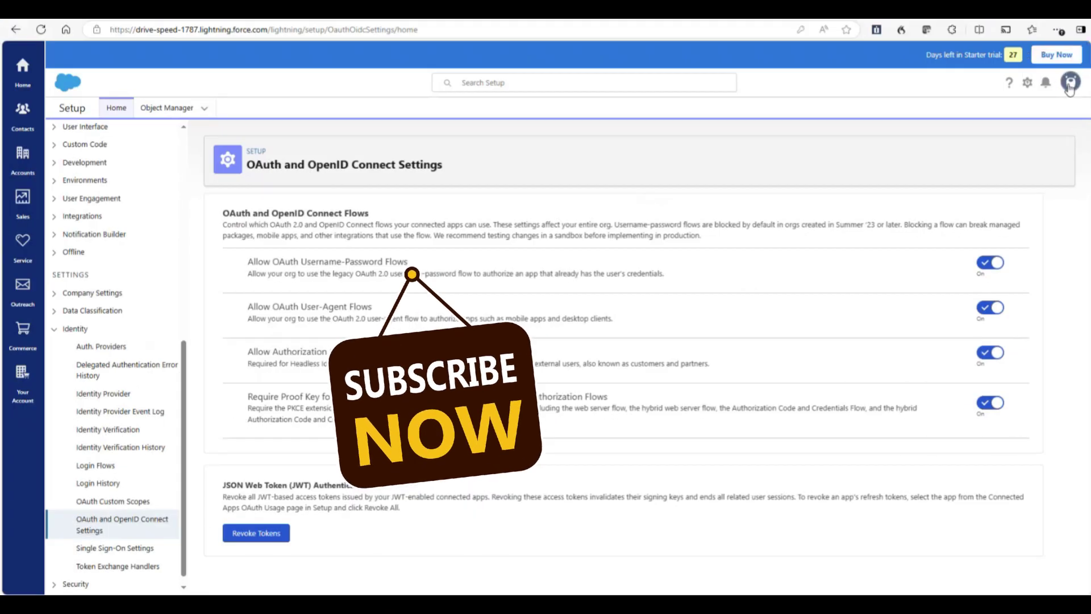
# - Go to Salesforce personal settings and copy the account username
pyautogui.click(1070, 82)
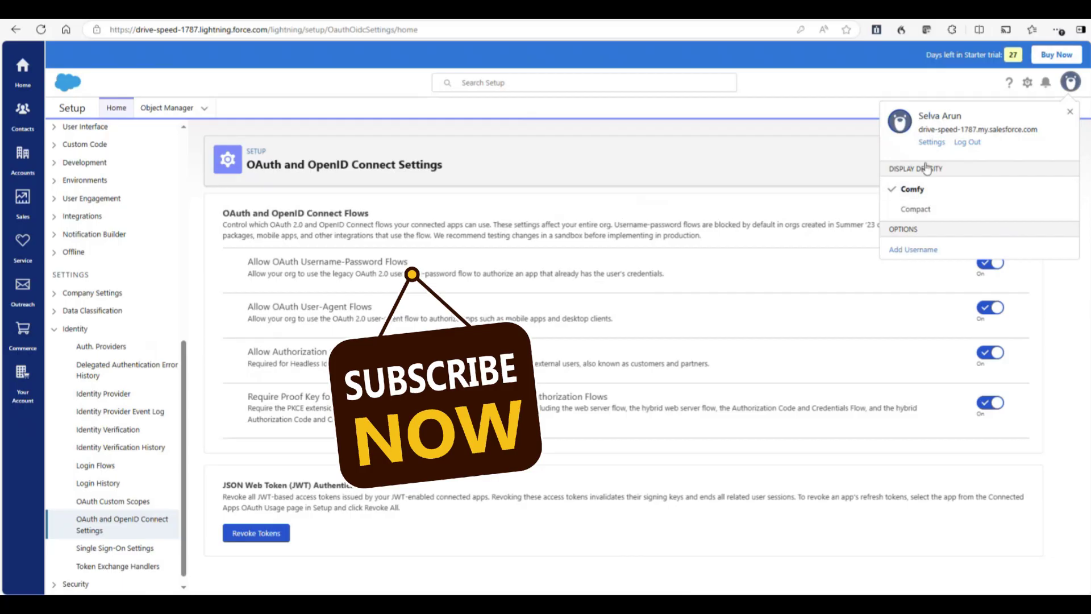
pyautogui.click(932, 143)
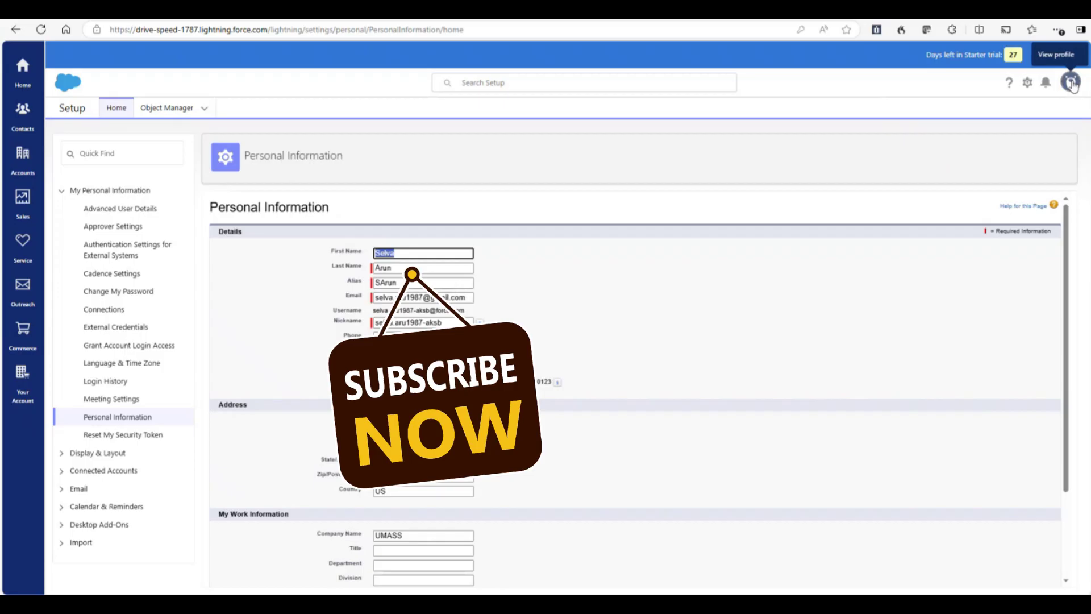
pyautogui.click(1071, 83)
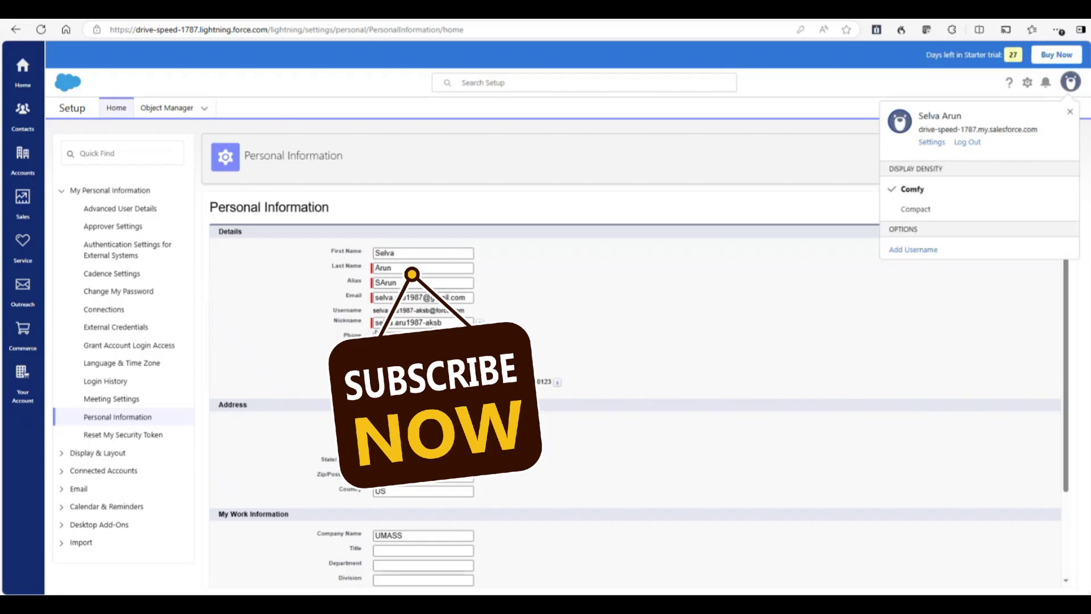
pyautogui.moveTo(465, 310); pyautogui.dragTo(376, 316)
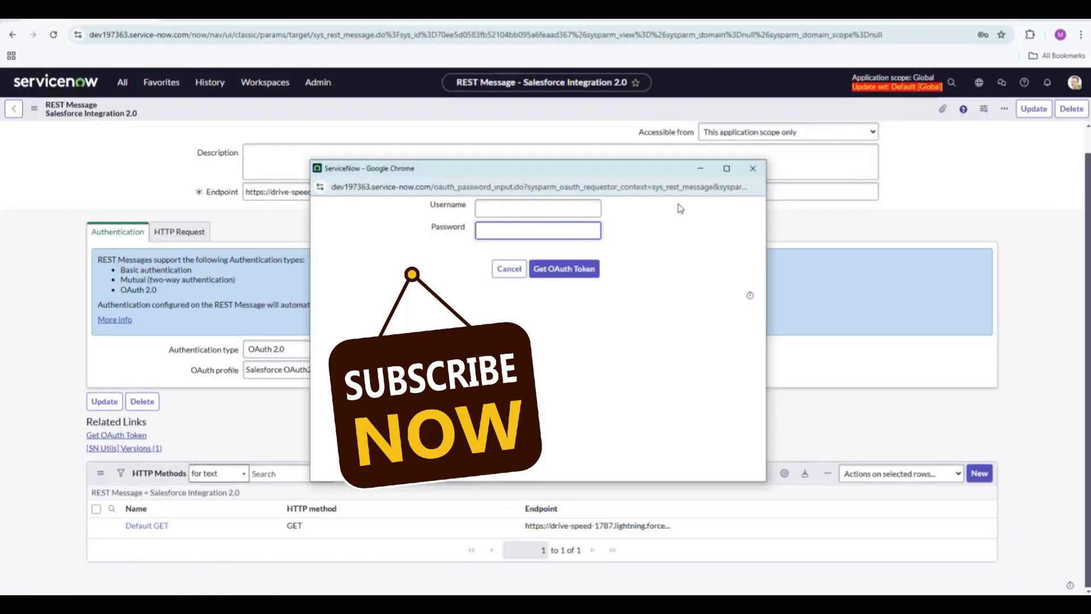
# - Enter the Salesforce username and password, request the OAuth token, then close the window
pyautogui.click(538, 208)
pyautogui.hotkey('ctrl', 'v')
pyautogui.click(540, 228)
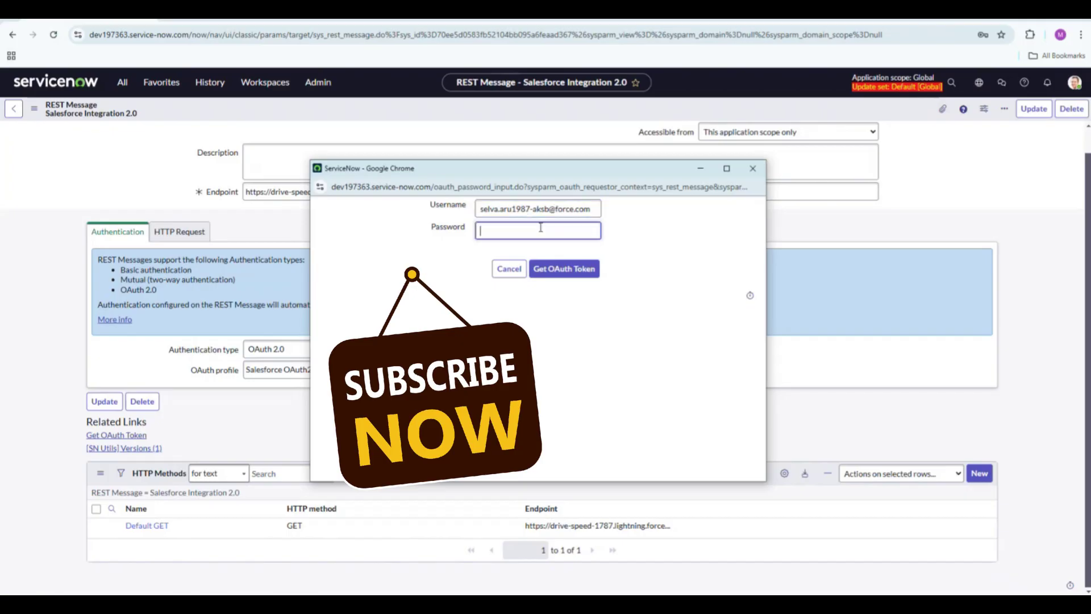
pyautogui.write('•••••')
pyautogui.hotkey('ctrl', 'a')
pyautogui.press('BackSpace')
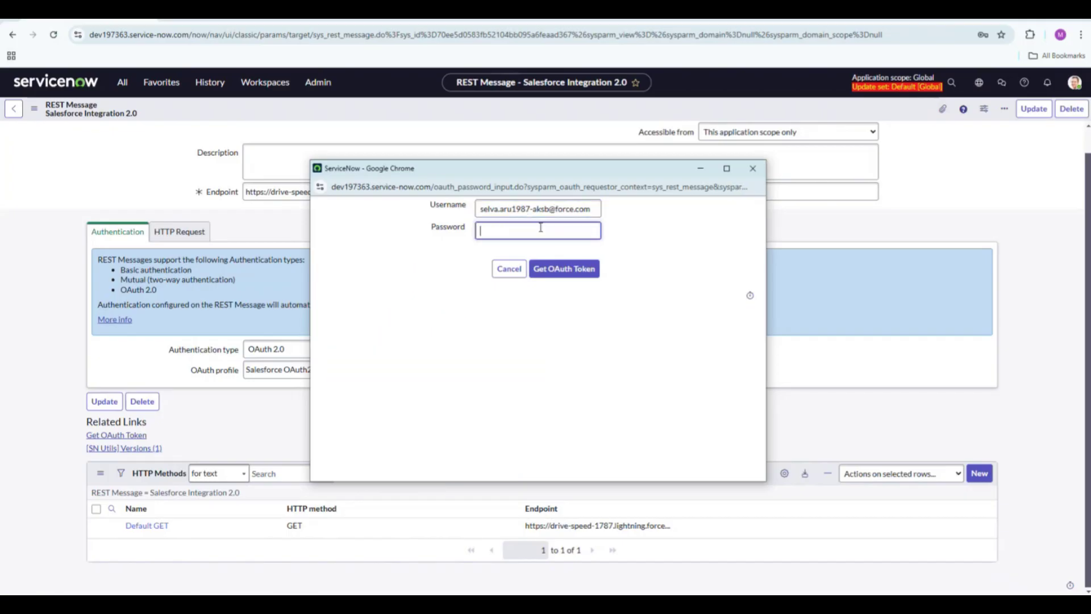
pyautogui.write('••••••••••••')
pyautogui.click(557, 271)
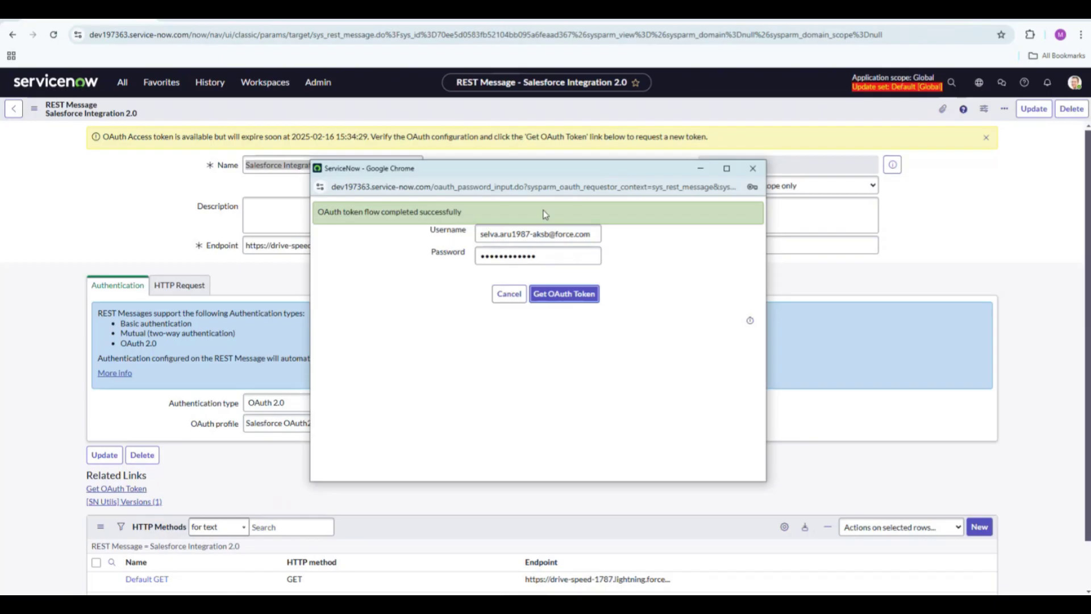
pyautogui.click(752, 168)
pyautogui.scroll(-1, 256, 453)
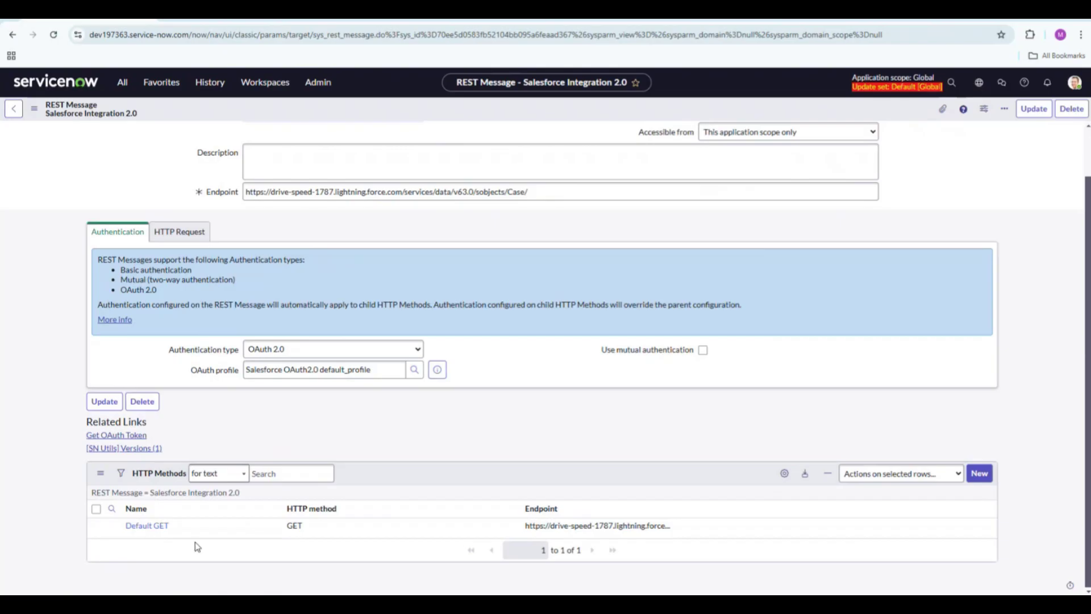
# - Create an HTTP method 'Create Case' that uses POST to the Salesforce Case endpoint
pyautogui.click(989, 476)
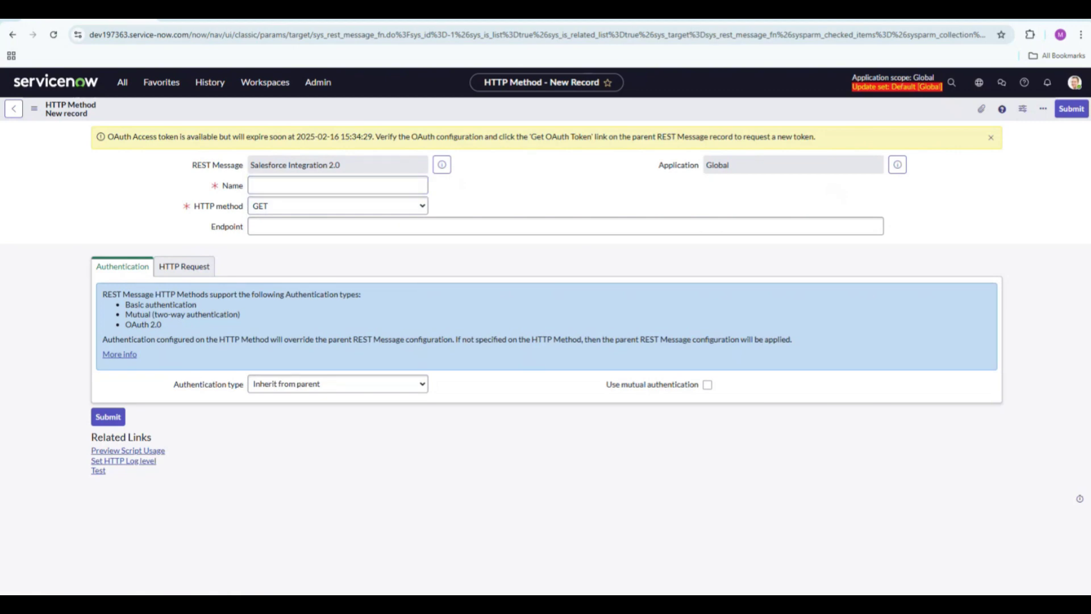
pyautogui.click(366, 185)
pyautogui.write('Create Case')
pyautogui.click(332, 211)
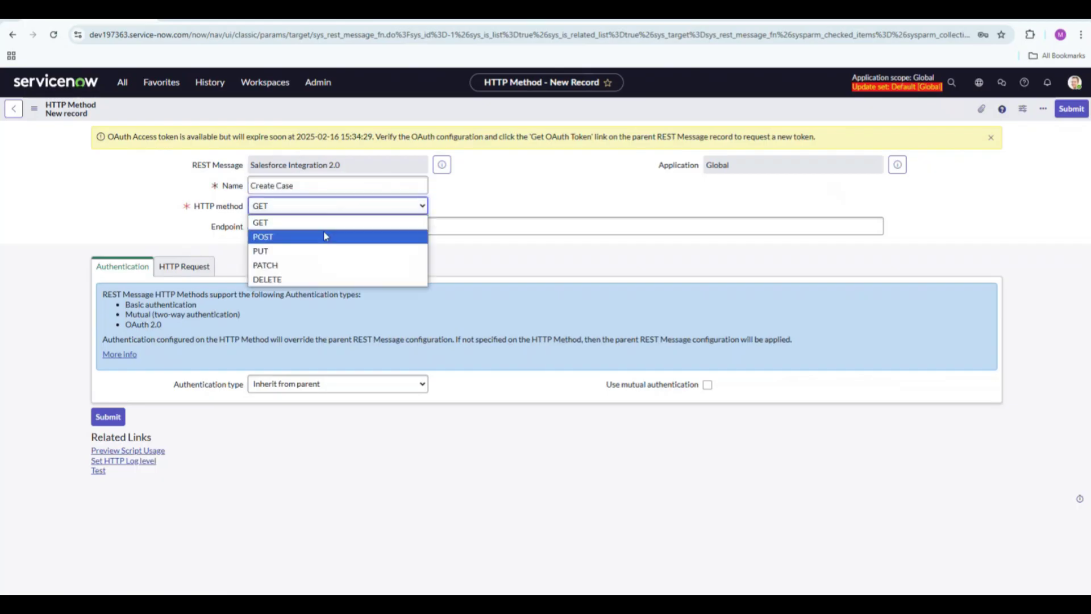
pyautogui.click(325, 235)
pyautogui.click(324, 227)
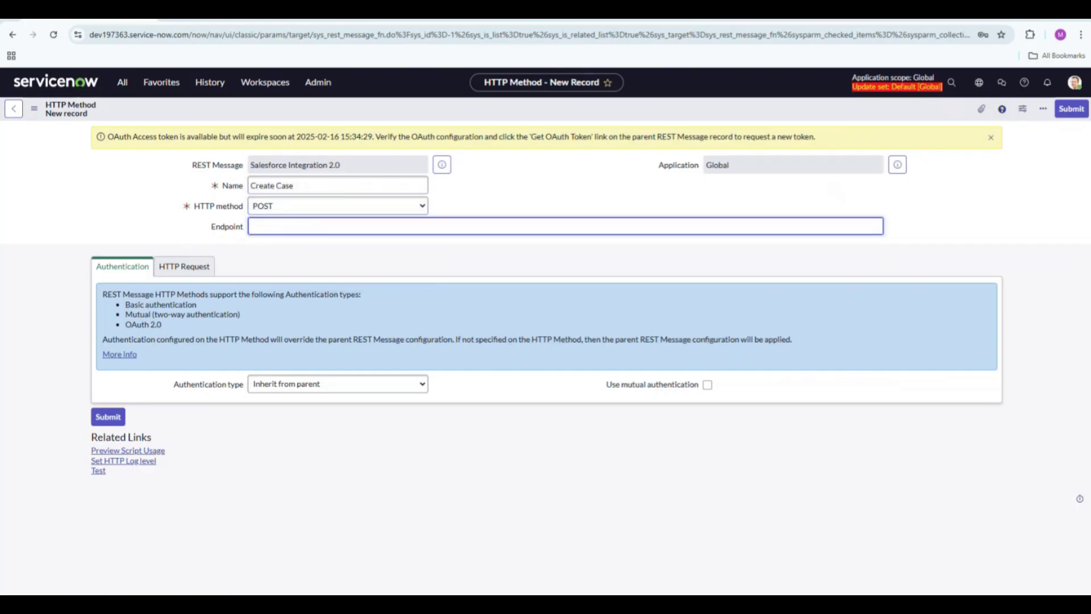
pyautogui.hotkey('alt', 'Tab')
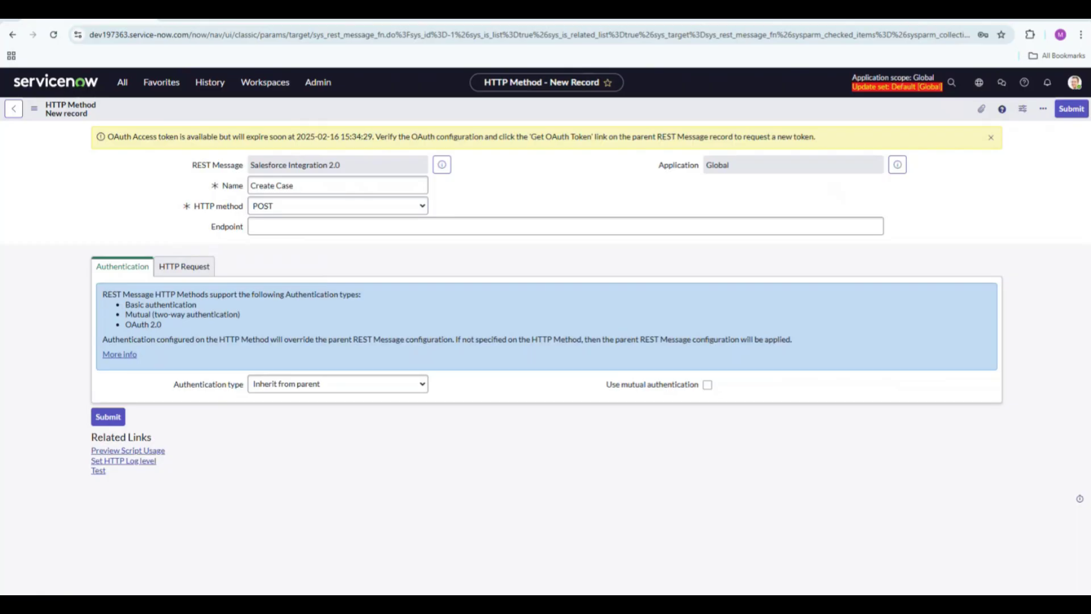
pyautogui.click(353, 227)
pyautogui.write('https://drive-speed-1787.lightning.force.com/services/data/v63.0/sobjects/Case/')
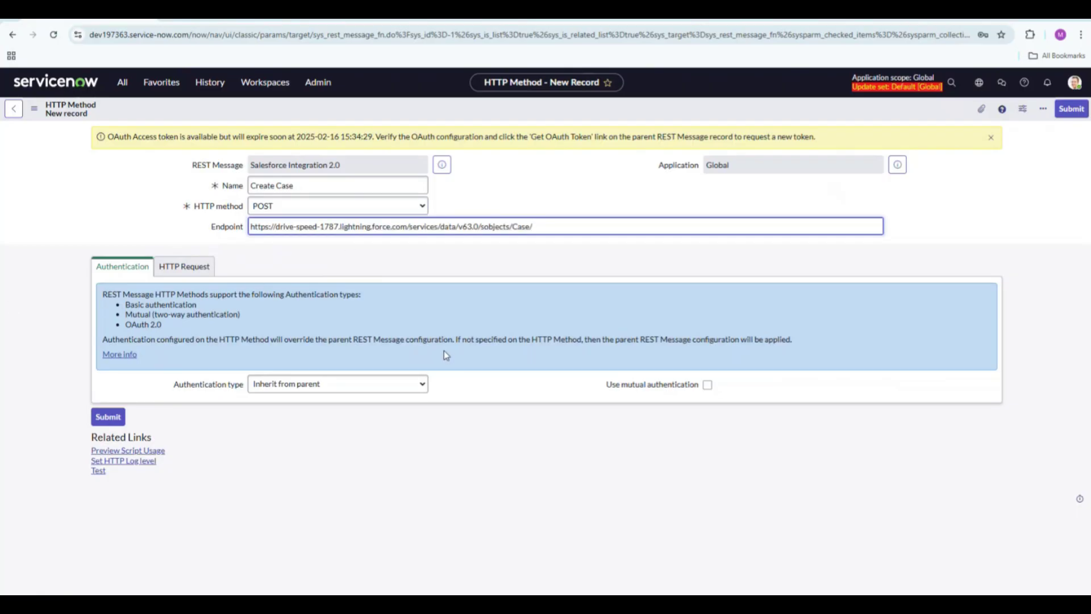
# - Set the method's authentication to OAuth 2.0 with Salesforce OAuth2.0 default_profile
pyautogui.click(403, 386)
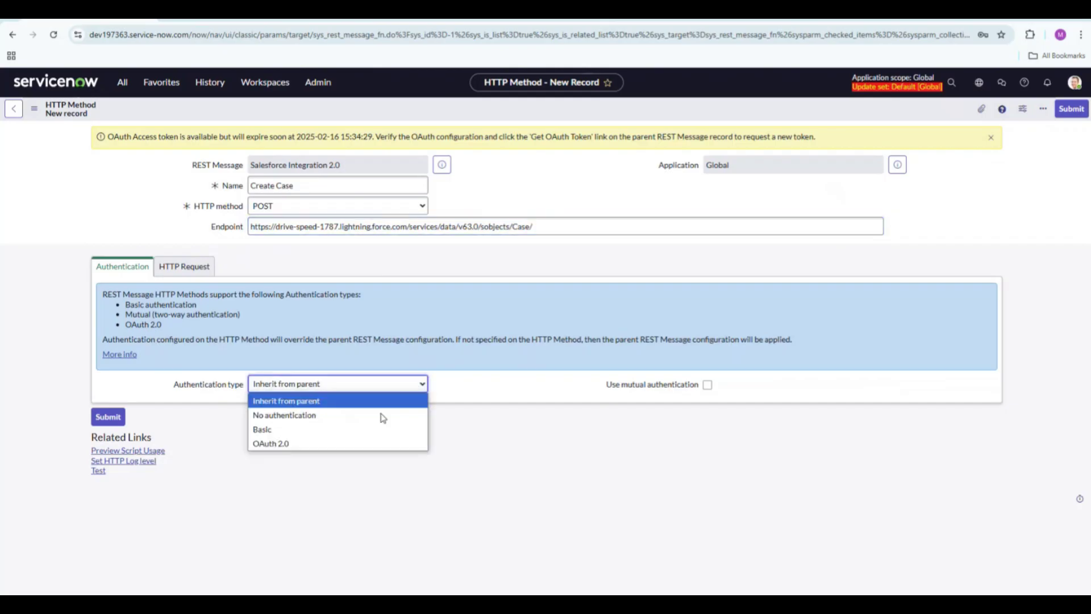
pyautogui.click(360, 446)
pyautogui.click(419, 405)
pyautogui.click(87, 387)
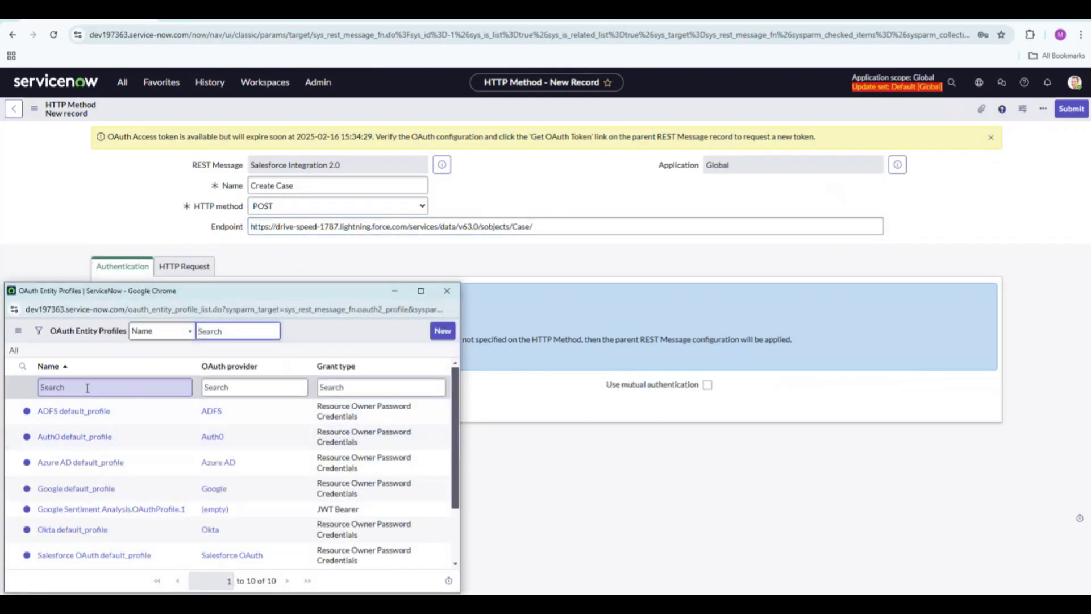
pyautogui.click(131, 418)
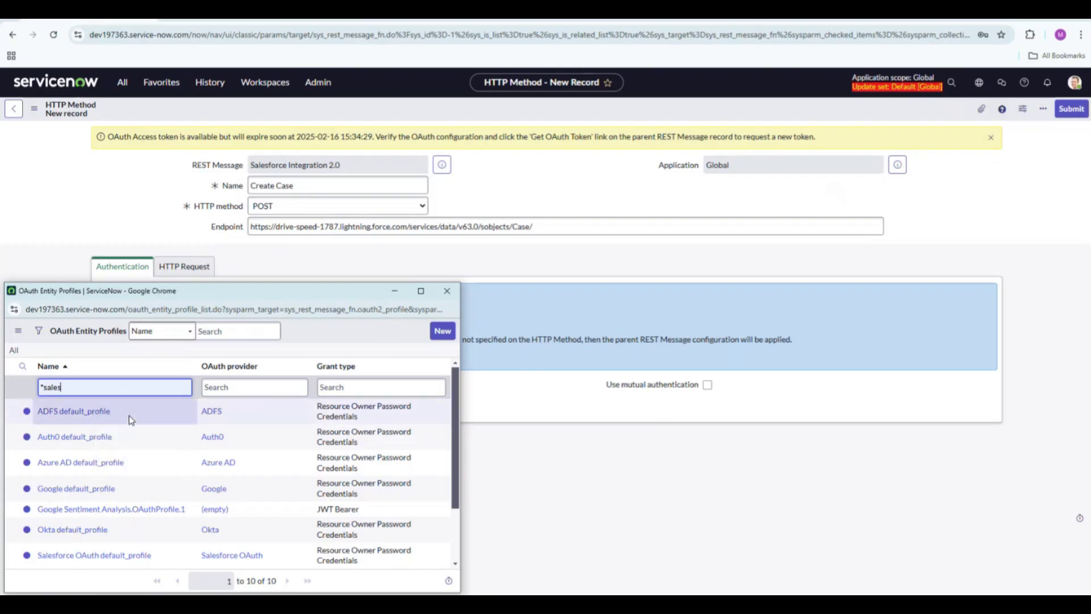
pyautogui.press('Return')
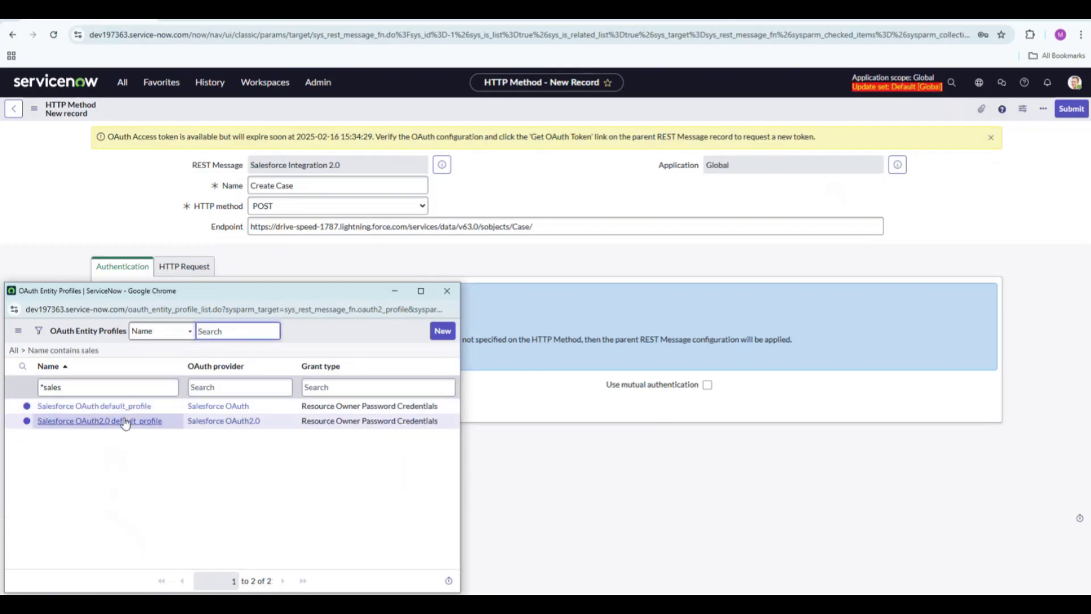
pyautogui.click(125, 421)
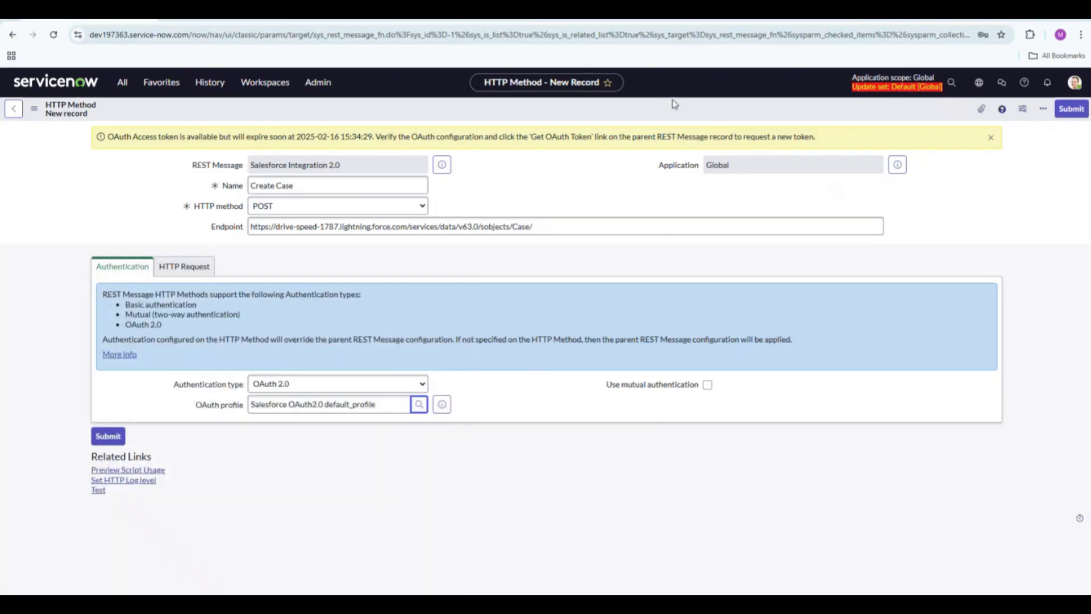
pyautogui.click(209, 265)
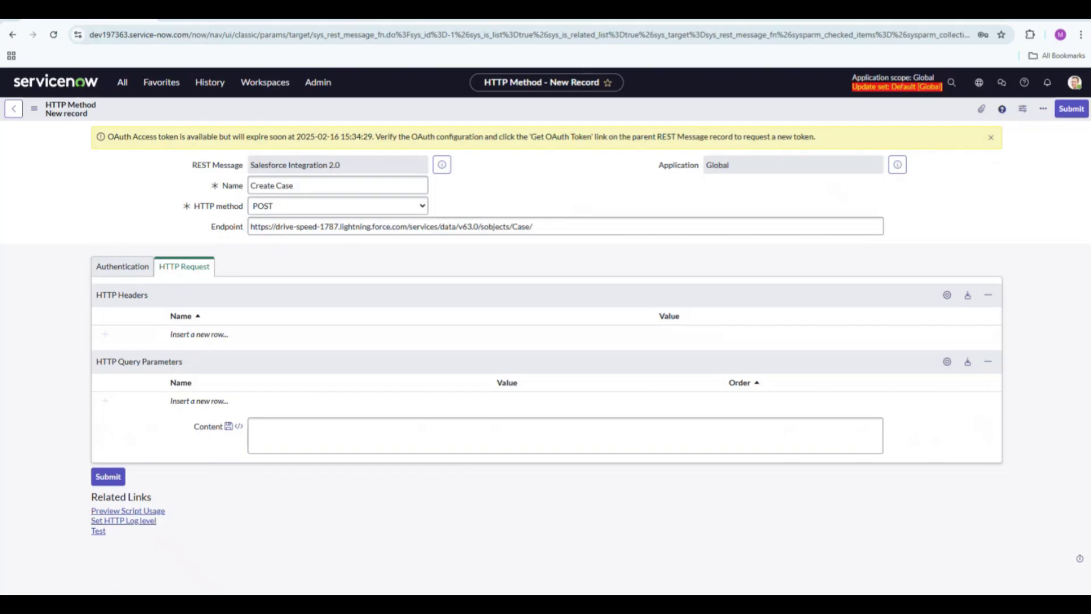
# - Add an Accept request header with value application/json
pyautogui.click(253, 335)
pyautogui.write('Accept')
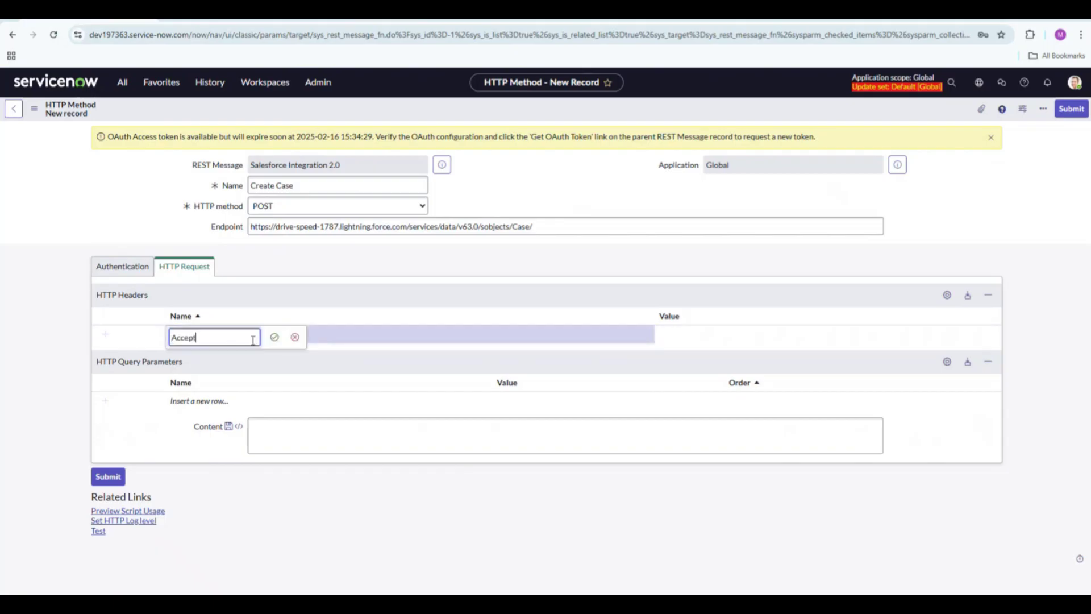
pyautogui.click(274, 337)
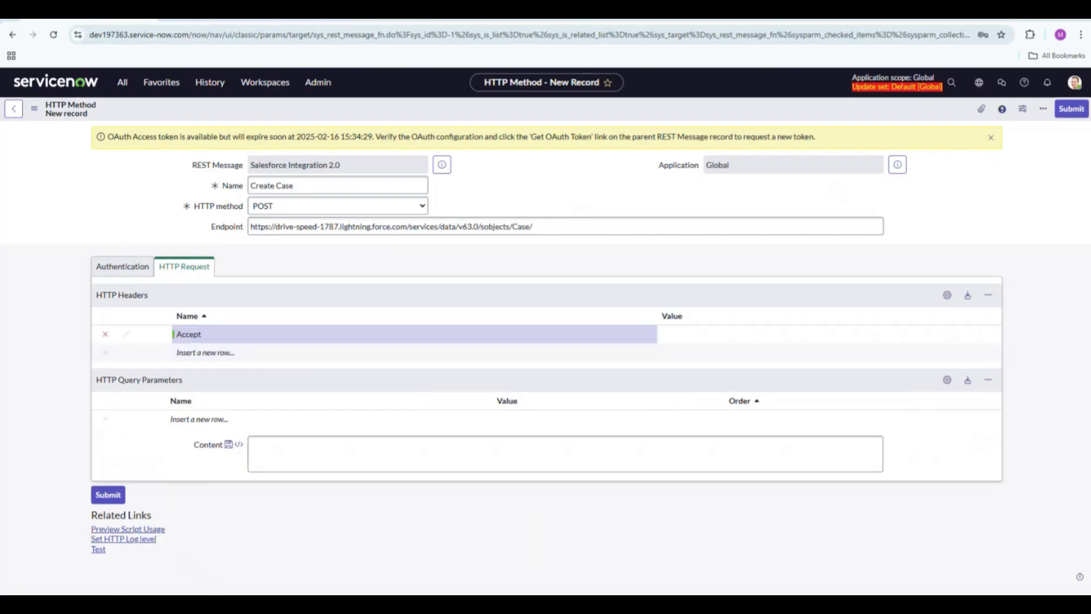
pyautogui.doubleClick(689, 334)
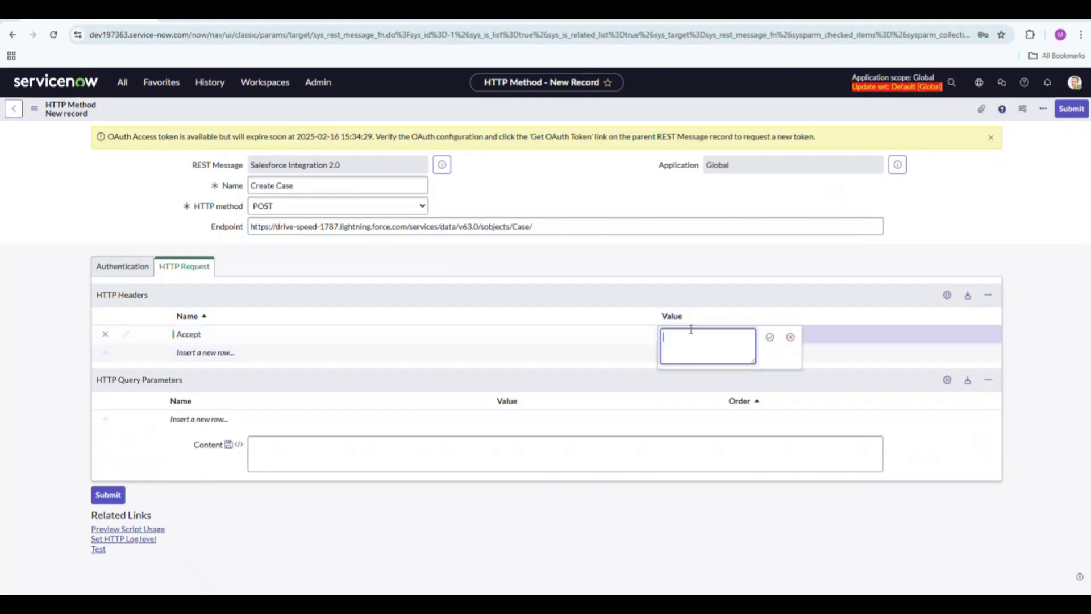
pyautogui.write('application/json')
pyautogui.click(773, 342)
pyautogui.click(205, 352)
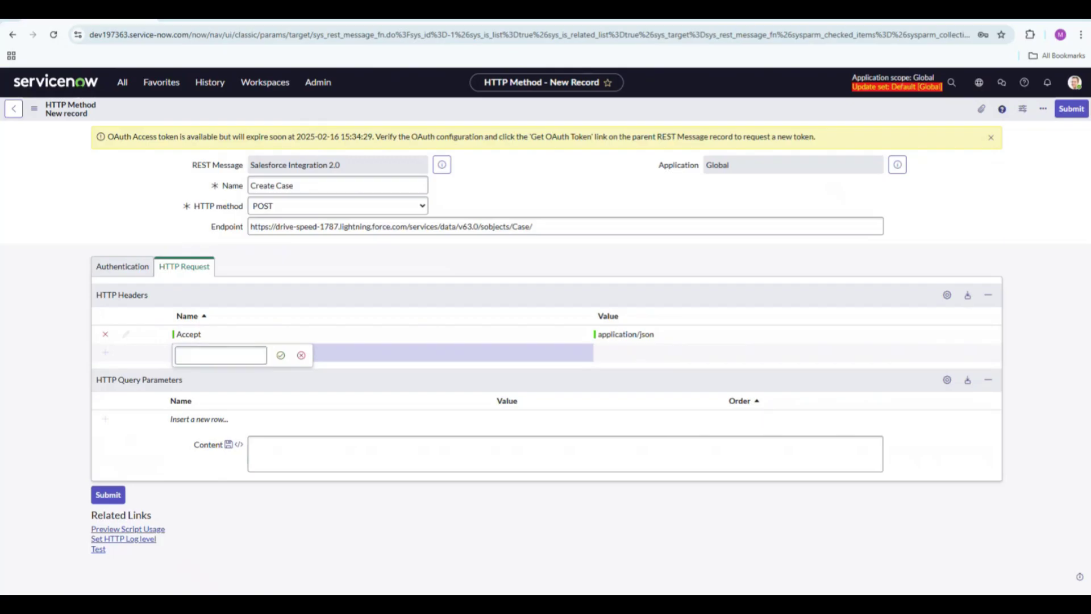
# - Add a Content-Type request header with value application/json
pyautogui.click(231, 355)
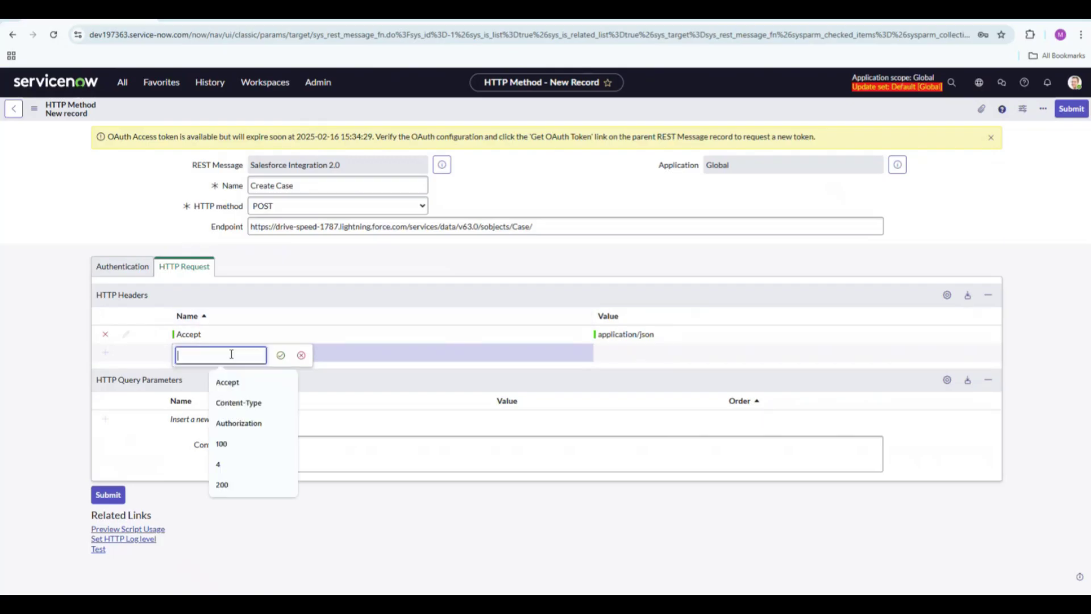
pyautogui.click(239, 402)
pyautogui.click(280, 354)
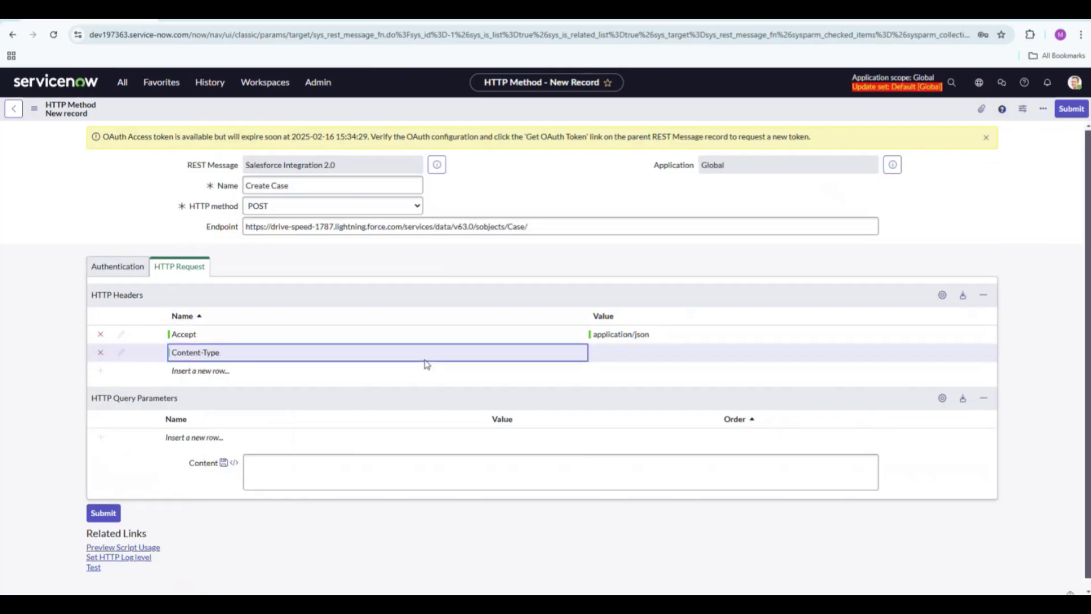
pyautogui.click(663, 351)
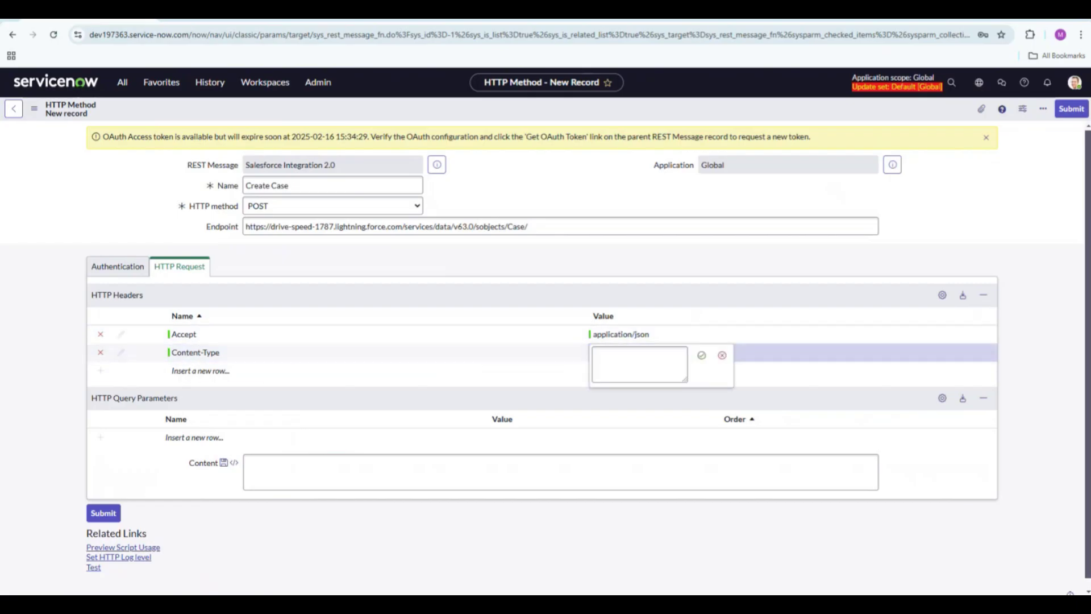
pyautogui.write('application/json')
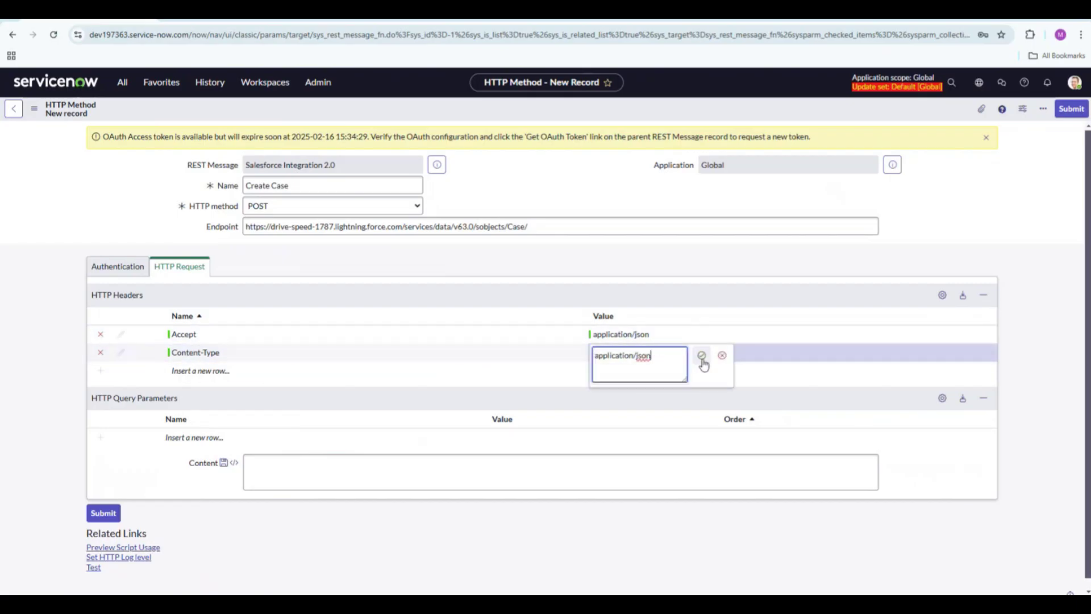
pyautogui.click(701, 355)
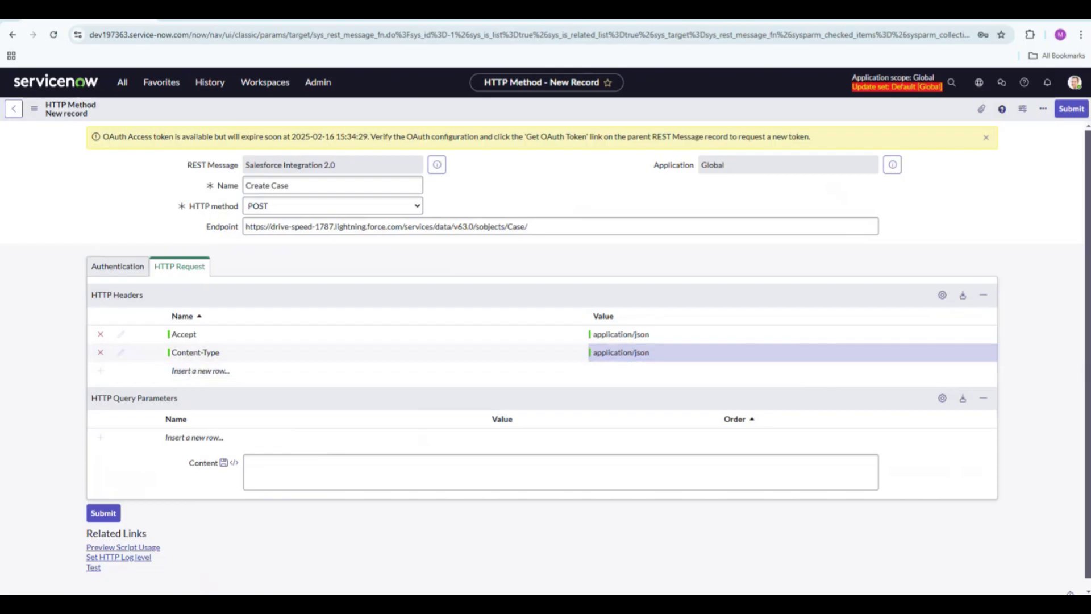
pyautogui.click(458, 466)
# - Paste the JSON body with Subject, Description, Priority and Status placeholders, then save the method
pyautogui.write('{     "Subject": "${test_case}",     "Description": "${description}",     "Priority": "${priority}",     "Status": "${status}"    }')
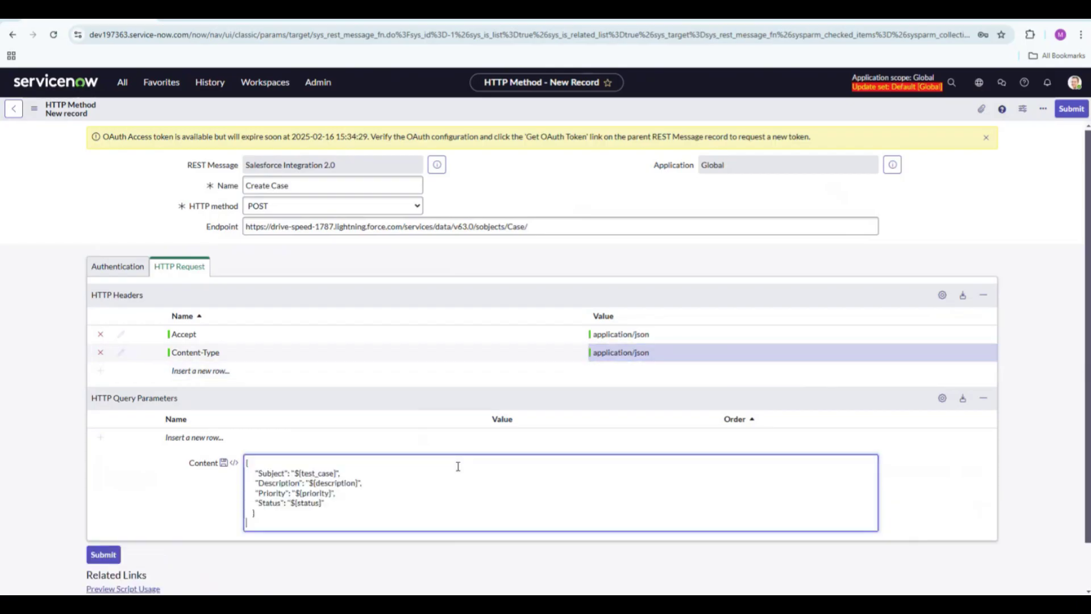
pyautogui.doubleClick(271, 474)
pyautogui.click(319, 482)
pyautogui.moveTo(296, 473); pyautogui.dragTo(357, 474)
pyautogui.scroll(-1, 357, 483)
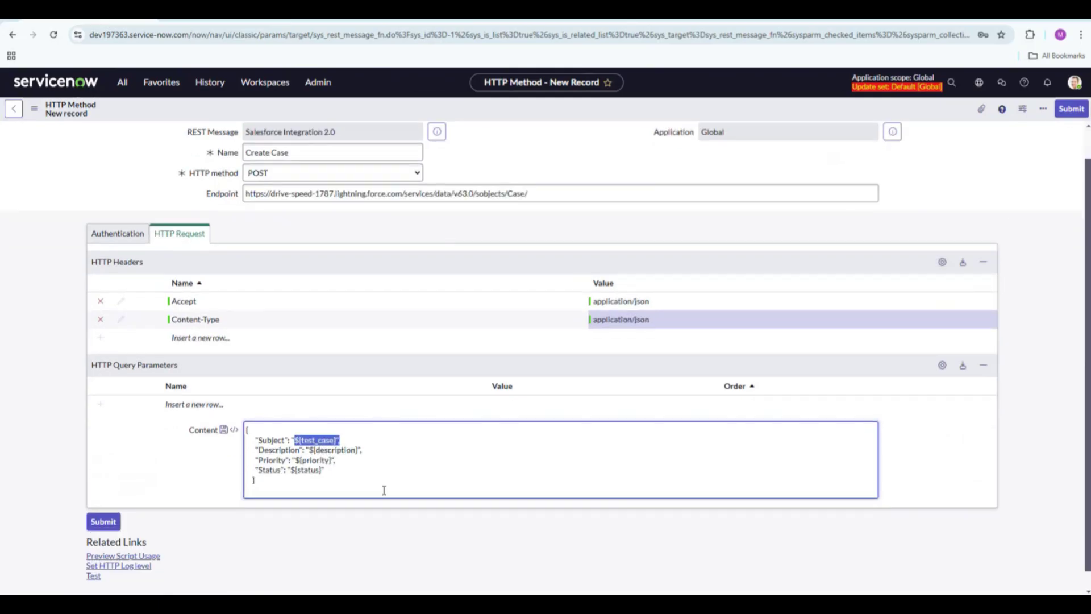
pyautogui.scroll(1, 577, 364)
pyautogui.rightClick(704, 109)
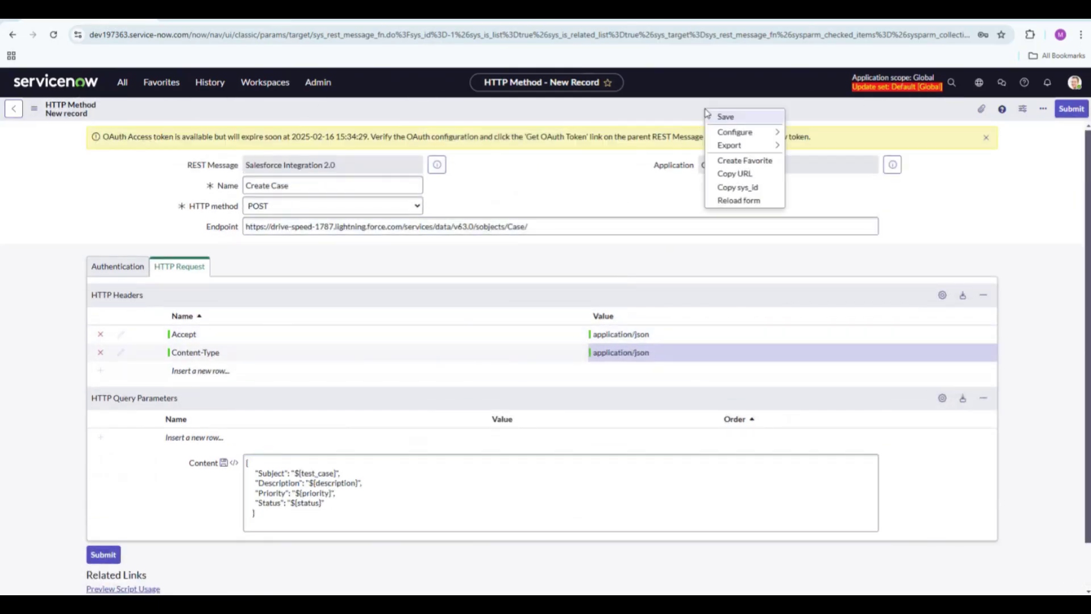
pyautogui.click(720, 113)
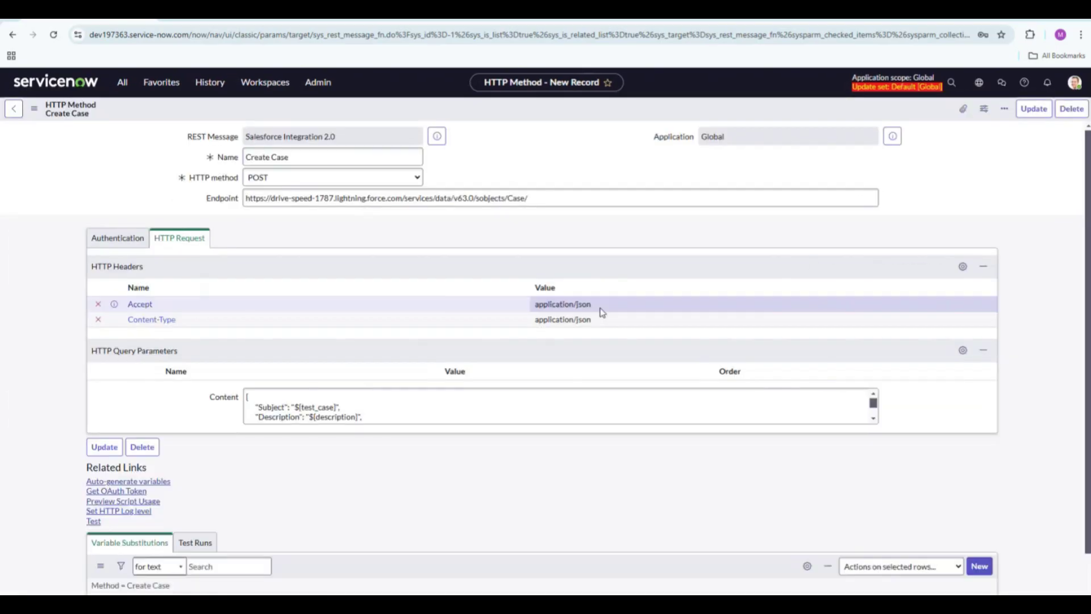
# - Note the missing-token warning and request a new OAuth token for the Create Case method
pyautogui.moveTo(110, 136); pyautogui.dragTo(318, 136)
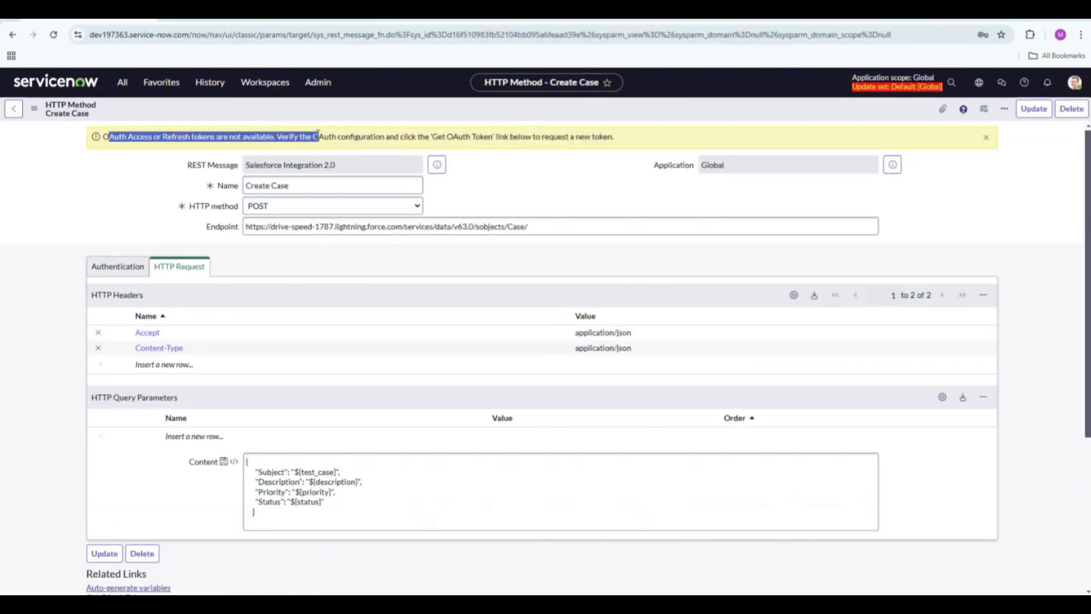
pyautogui.click(556, 189)
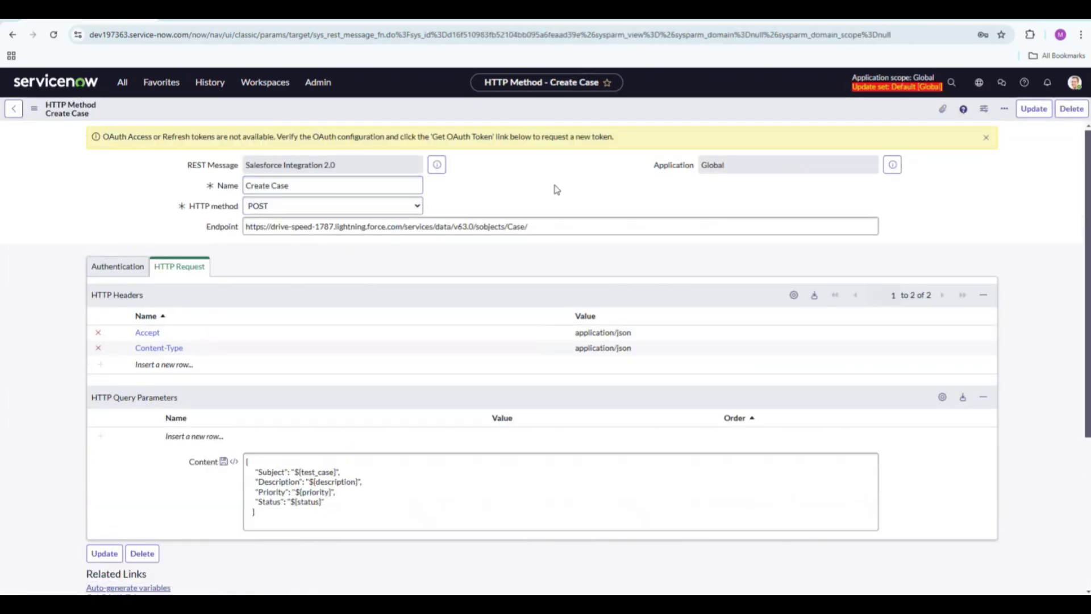
pyautogui.scroll(-3, 556, 189)
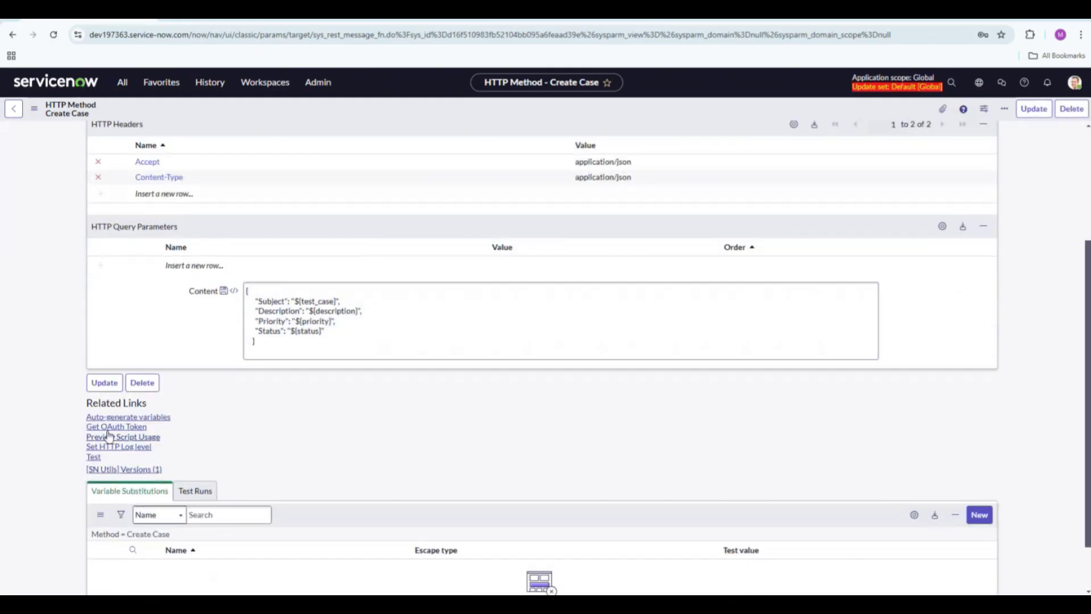
pyautogui.click(134, 426)
pyautogui.click(236, 54)
pyautogui.click(236, 54)
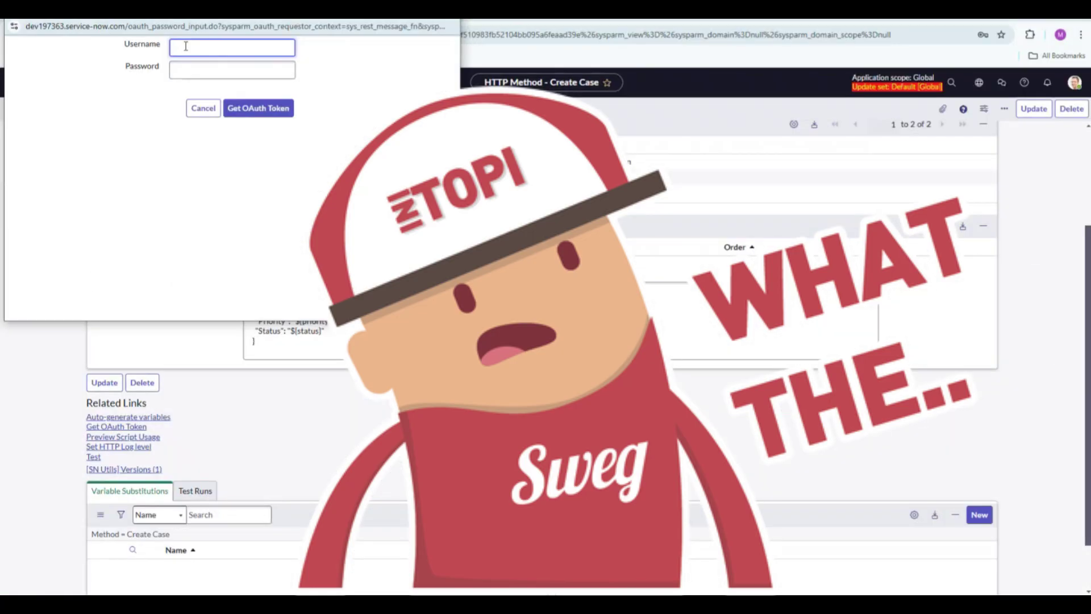
pyautogui.click(200, 89)
pyautogui.click(208, 69)
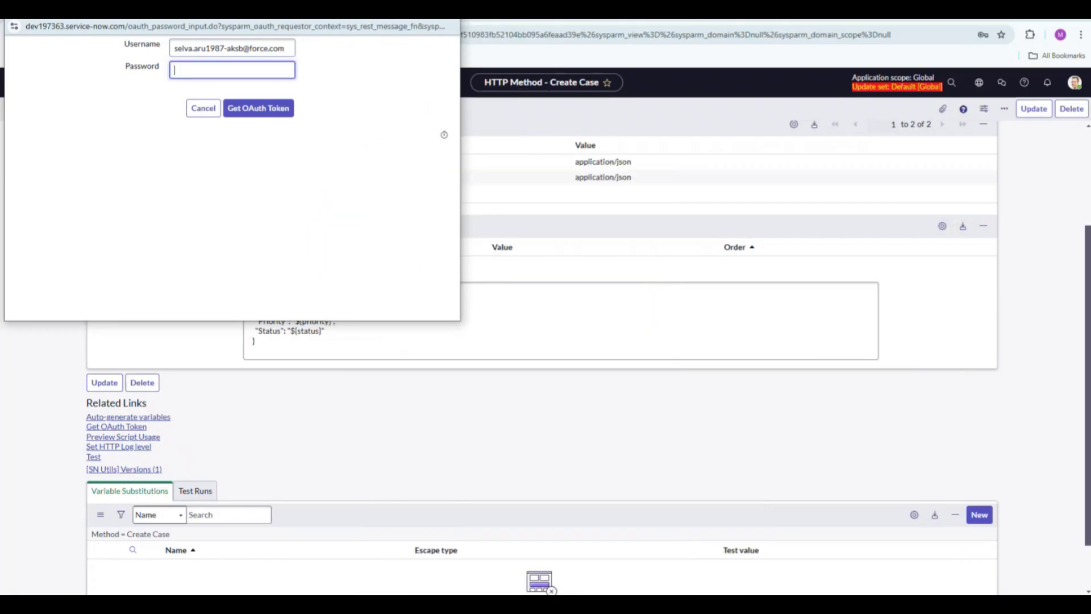
pyautogui.write('************')
pyautogui.click(258, 108)
pyautogui.scroll(3, 81, 337)
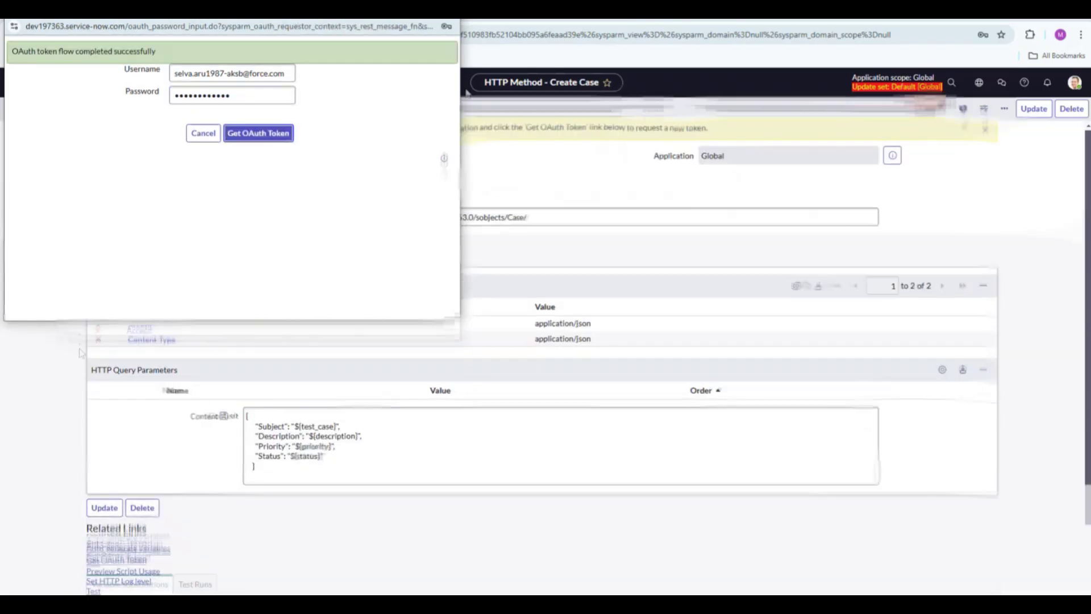
pyautogui.click(443, 20)
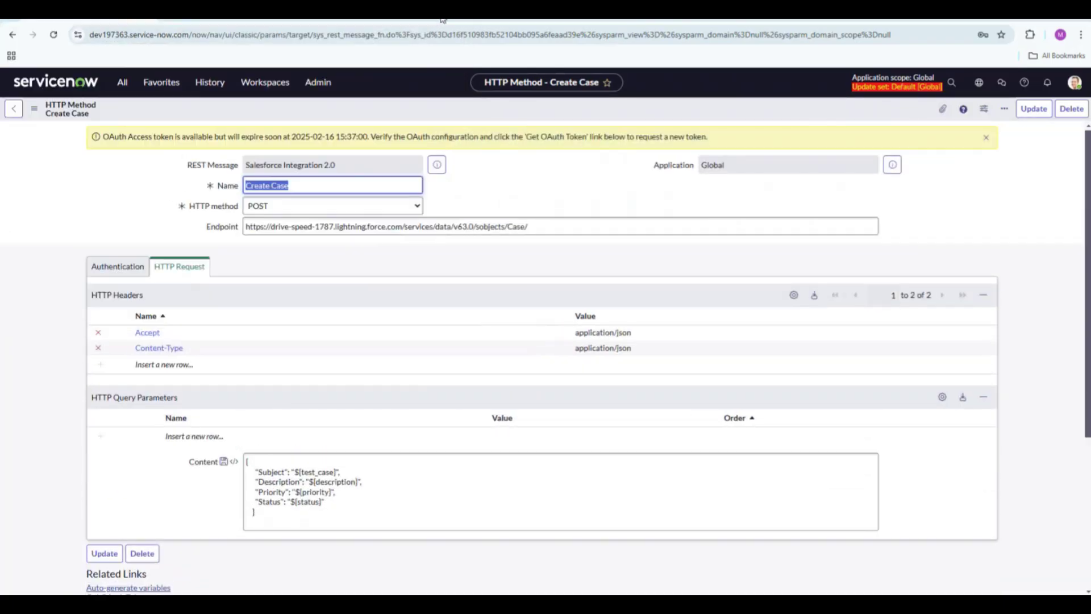
pyautogui.scroll(-4, 196, 496)
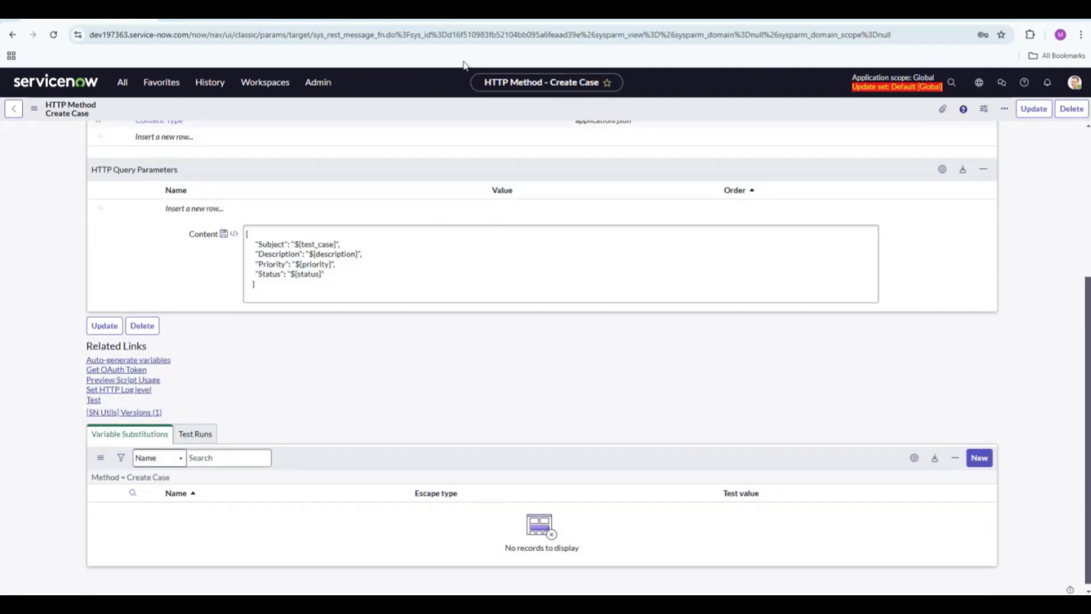
pyautogui.scroll(4, 382, 209)
pyautogui.moveTo(291, 135); pyautogui.dragTo(391, 147)
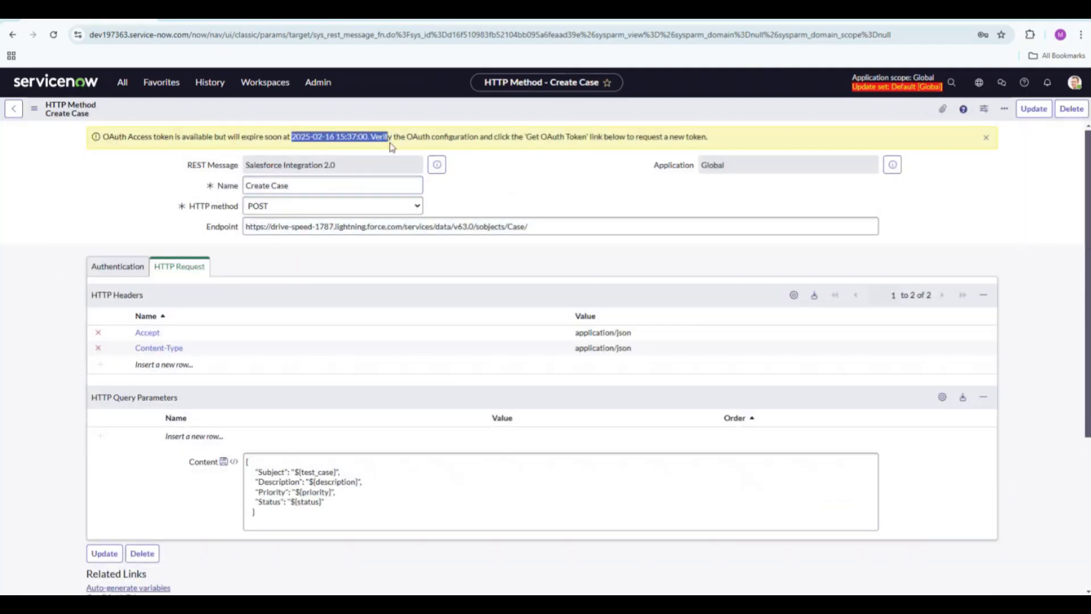
pyautogui.click(550, 183)
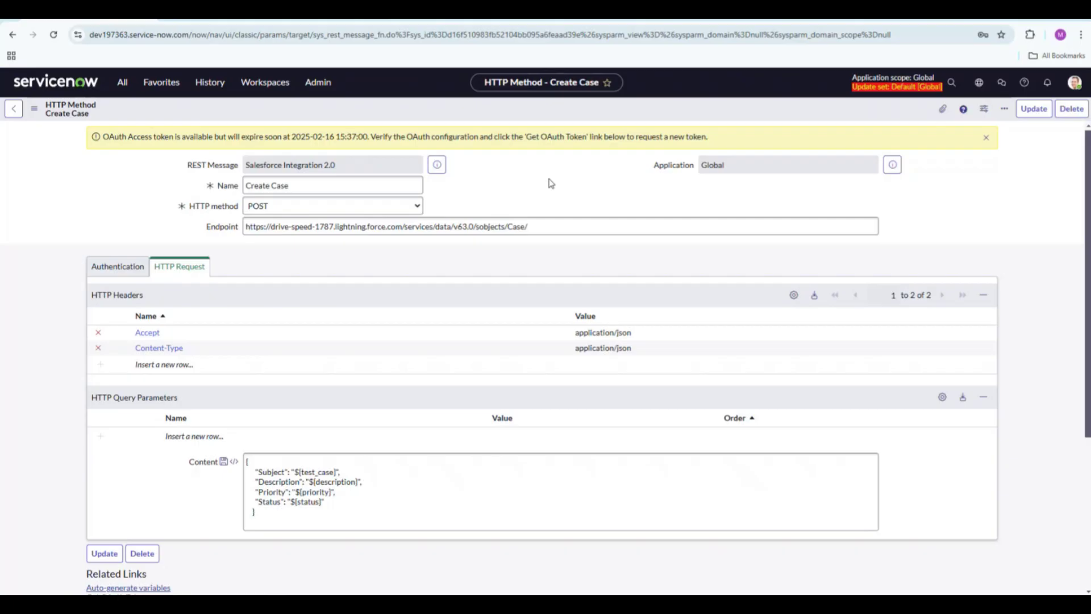
# - Auto-generate the description, priority, status and test_case variable substitutions
pyautogui.scroll(-1, 550, 183)
pyautogui.scroll(1, 551, 183)
pyautogui.scroll(-4, 551, 183)
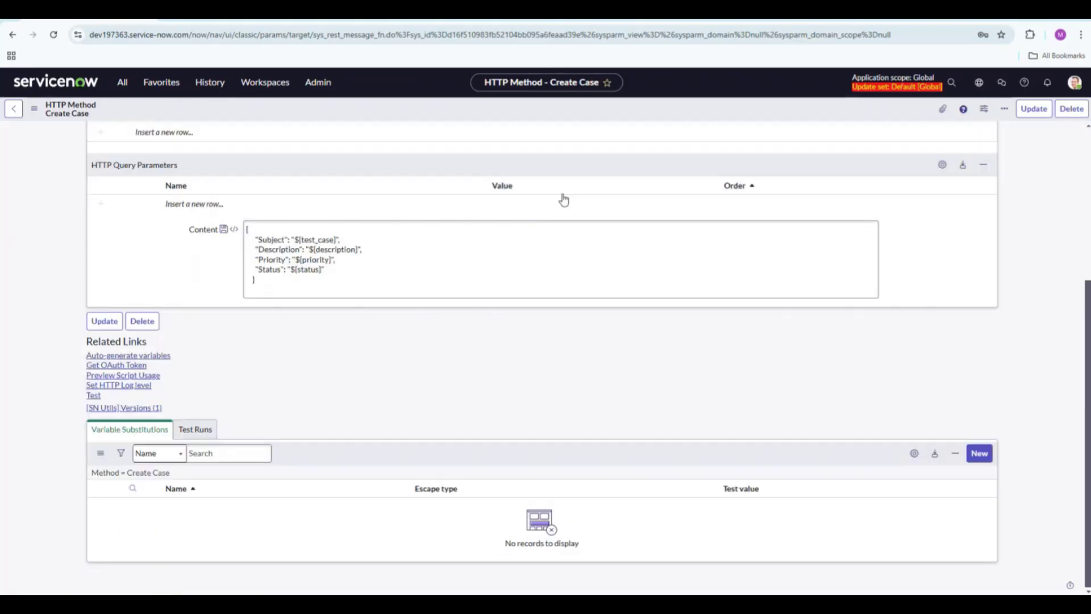
pyautogui.click(158, 359)
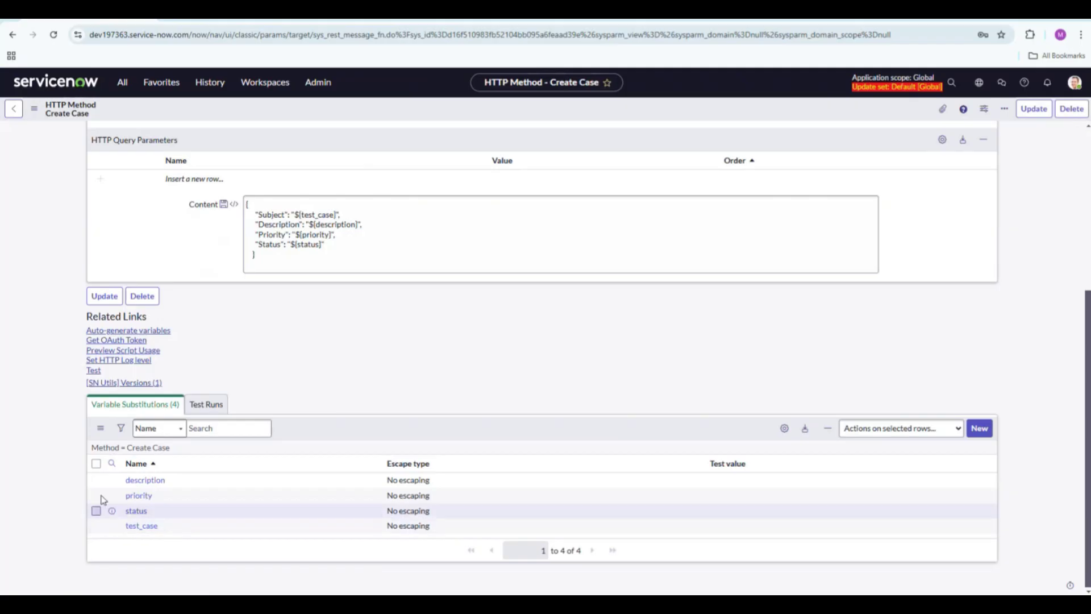
# - Give the description variable a sample test value
pyautogui.click(743, 485)
pyautogui.click(742, 483)
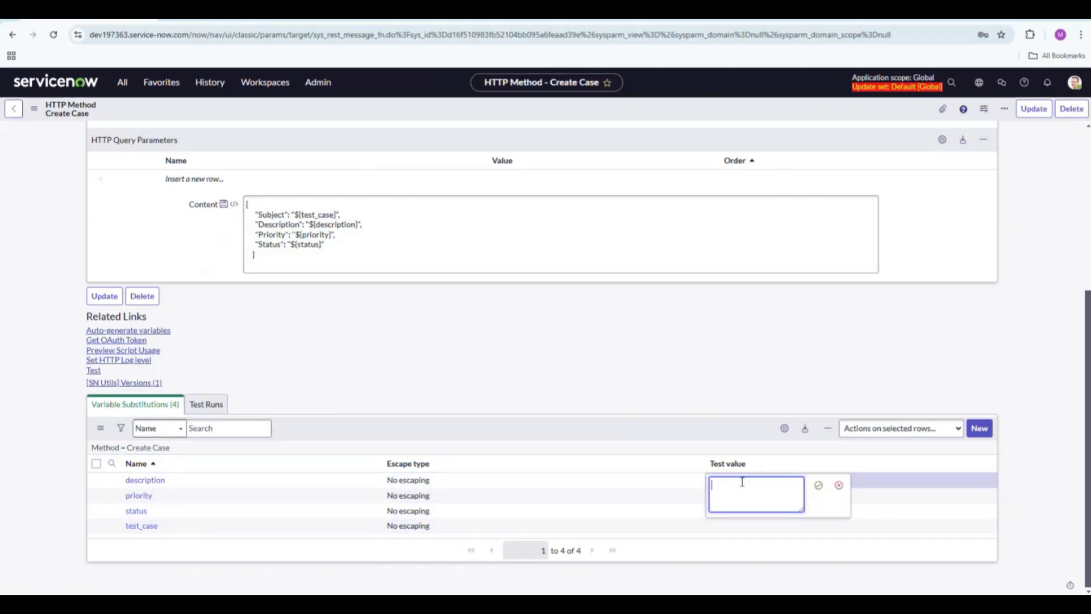
pyautogui.write('This is Selva')
pyautogui.click(818, 485)
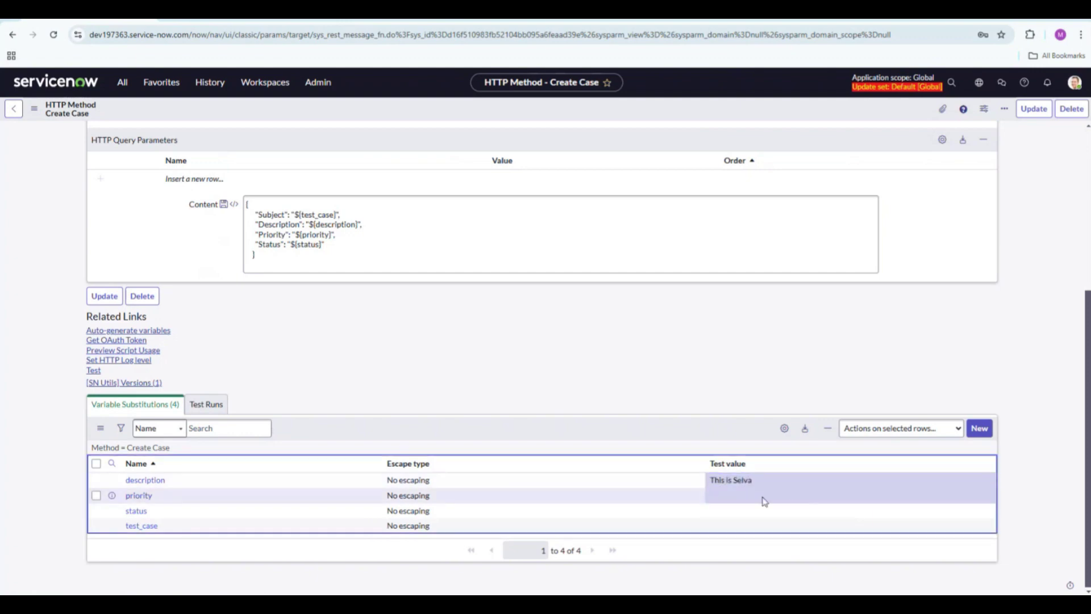
# - Set the priority test value to High and the status test value to New
pyautogui.doubleClick(762, 496)
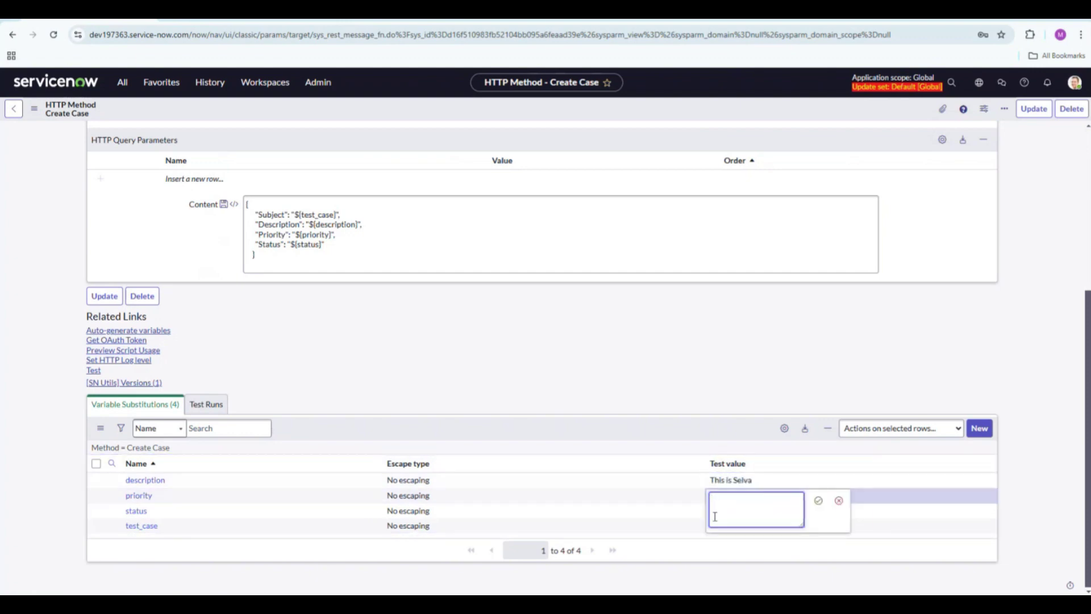
pyautogui.write('High')
pyautogui.click(818, 500)
pyautogui.doubleClick(718, 513)
pyautogui.write('New')
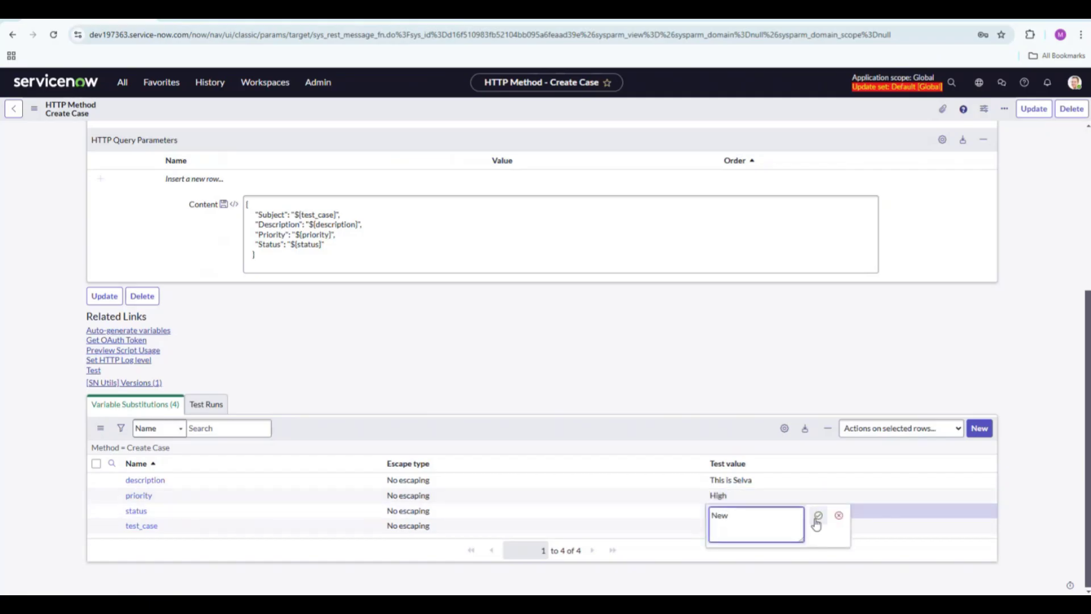
pyautogui.click(818, 515)
# - Set test_case's test value to 'This is API testing' and save the record
pyautogui.doubleClick(726, 531)
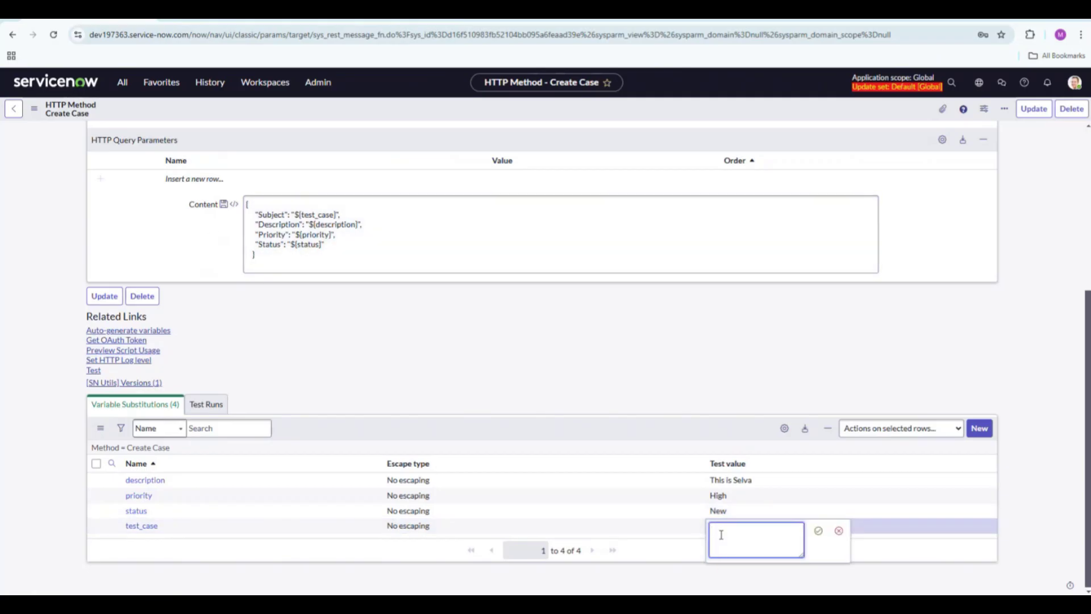
pyautogui.write('This ui')
pyautogui.press('BackSpace')
pyautogui.write('is API testing')
pyautogui.click(818, 530)
pyautogui.scroll(4, 494, 316)
pyautogui.rightClick(587, 109)
pyautogui.click(605, 116)
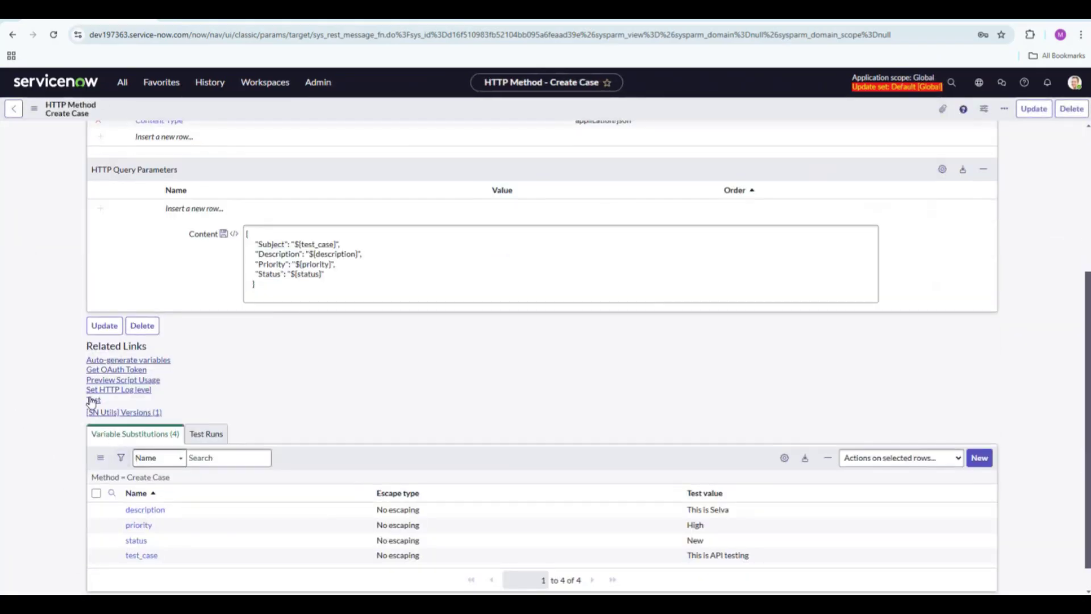
# - Run a Create Case test and check the HTTP 201 response and returned case id
pyautogui.click(93, 401)
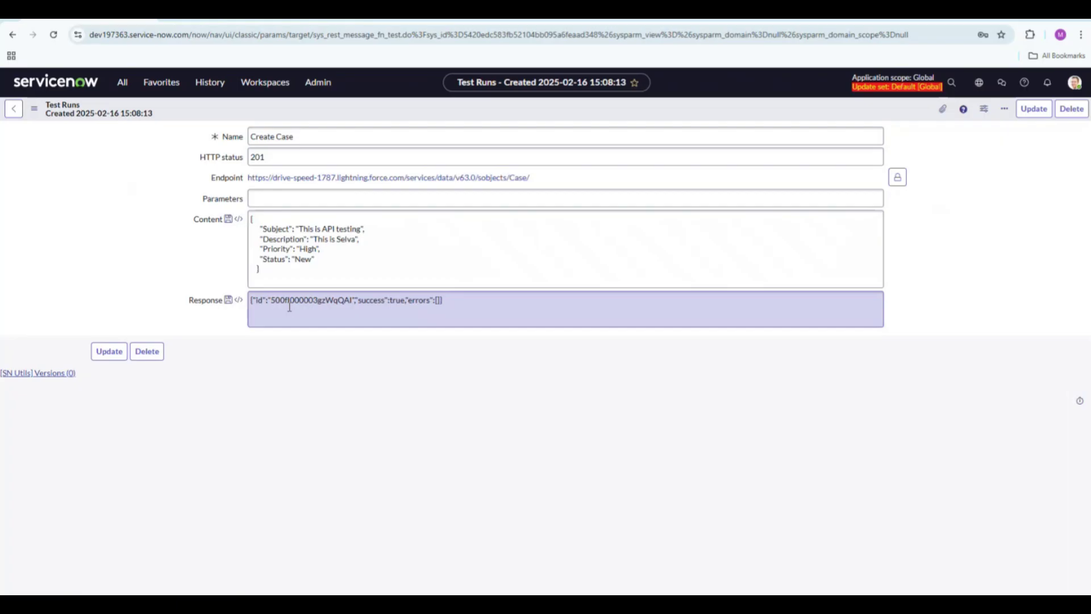
pyautogui.doubleClick(296, 299)
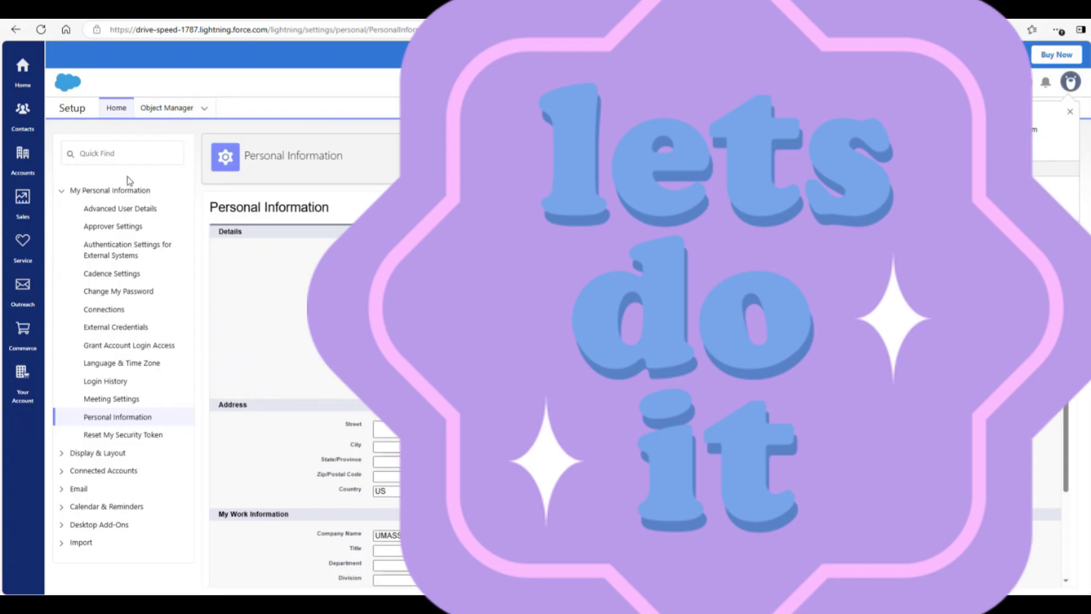
# - Open Salesforce case 00001006 in the Service app and review its subject and description
pyautogui.click(25, 250)
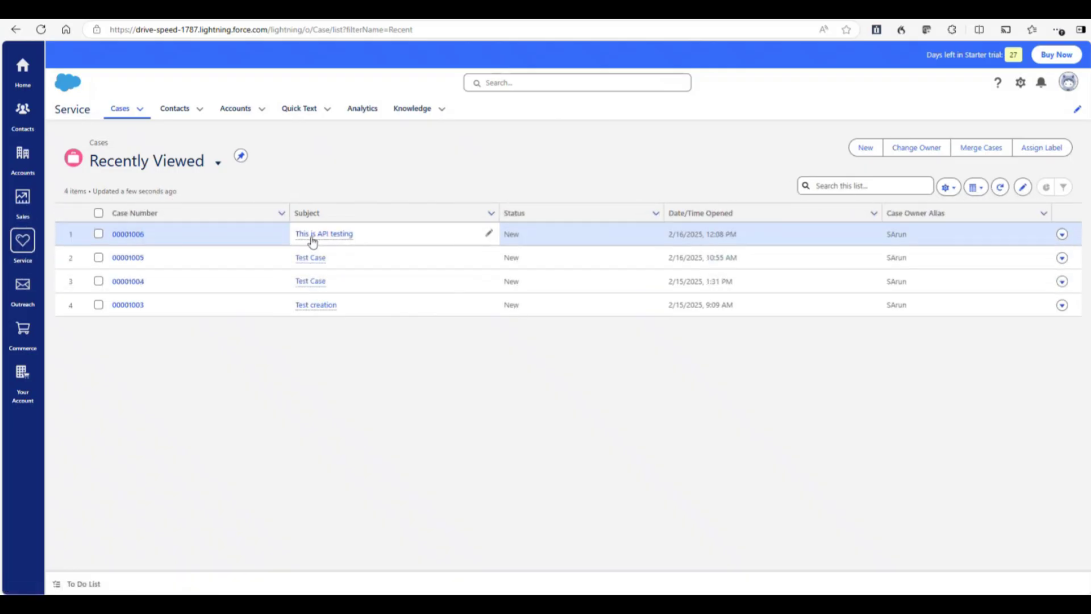
pyautogui.moveTo(312, 238)
pyautogui.click(125, 234)
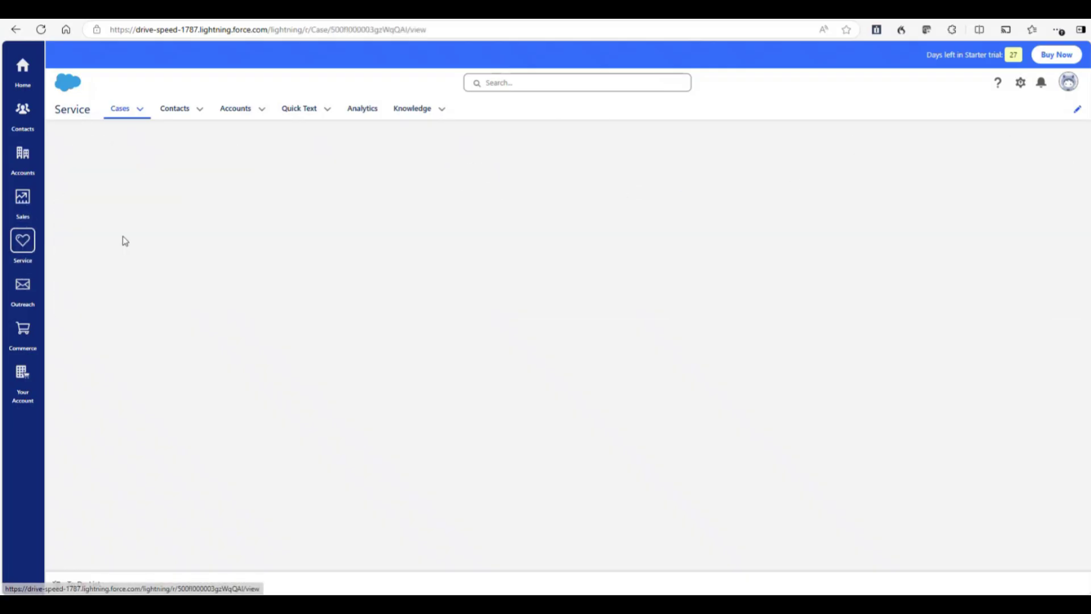
pyautogui.scroll(-3, 254, 377)
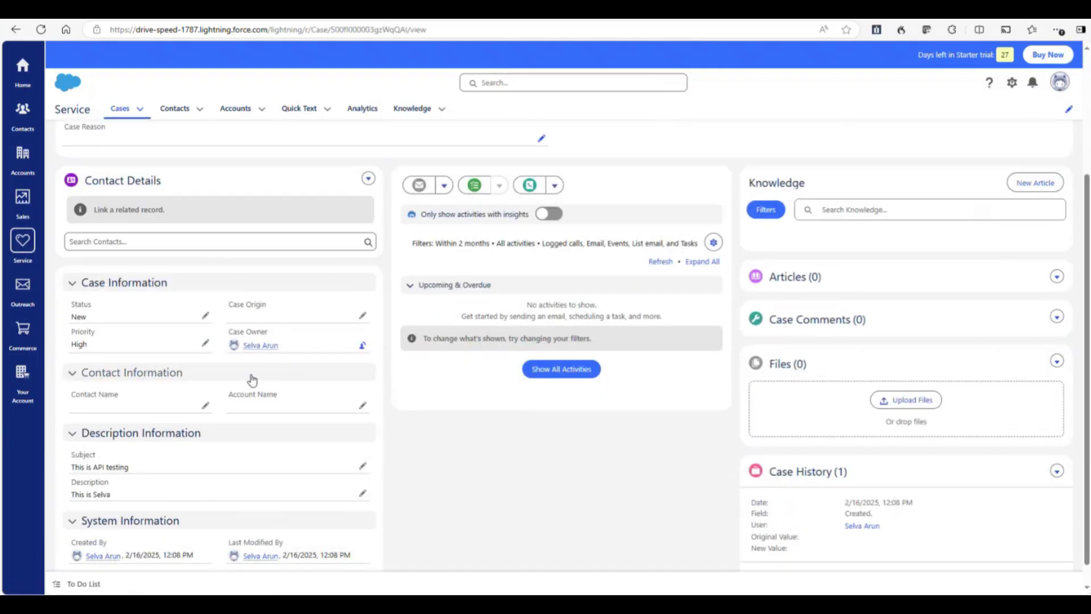
pyautogui.scroll(3, 109, 348)
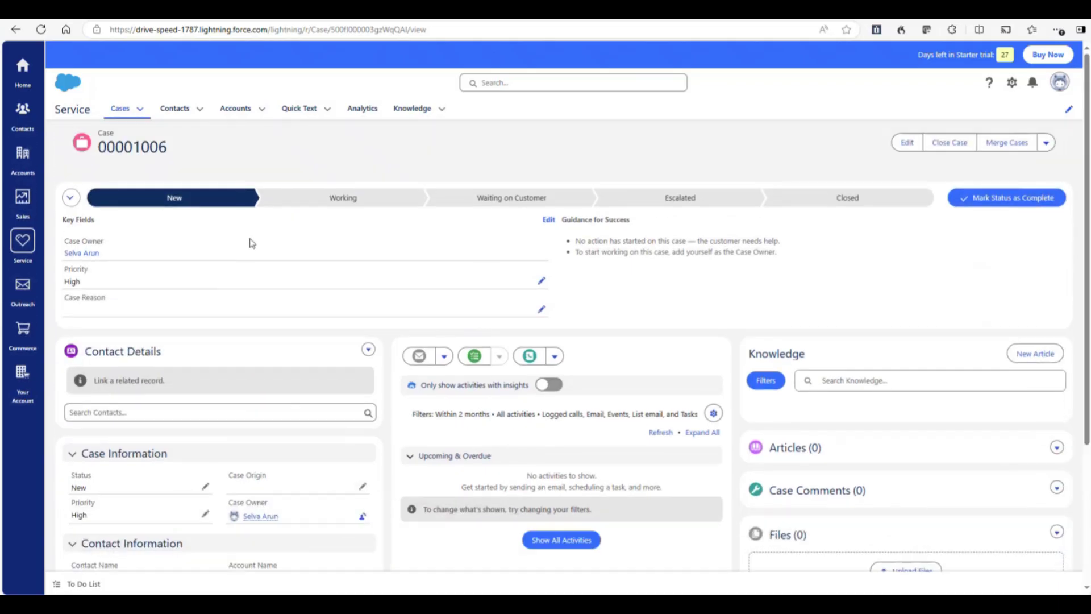
pyautogui.scroll(-3, 218, 469)
pyautogui.moveTo(133, 442); pyautogui.dragTo(67, 438)
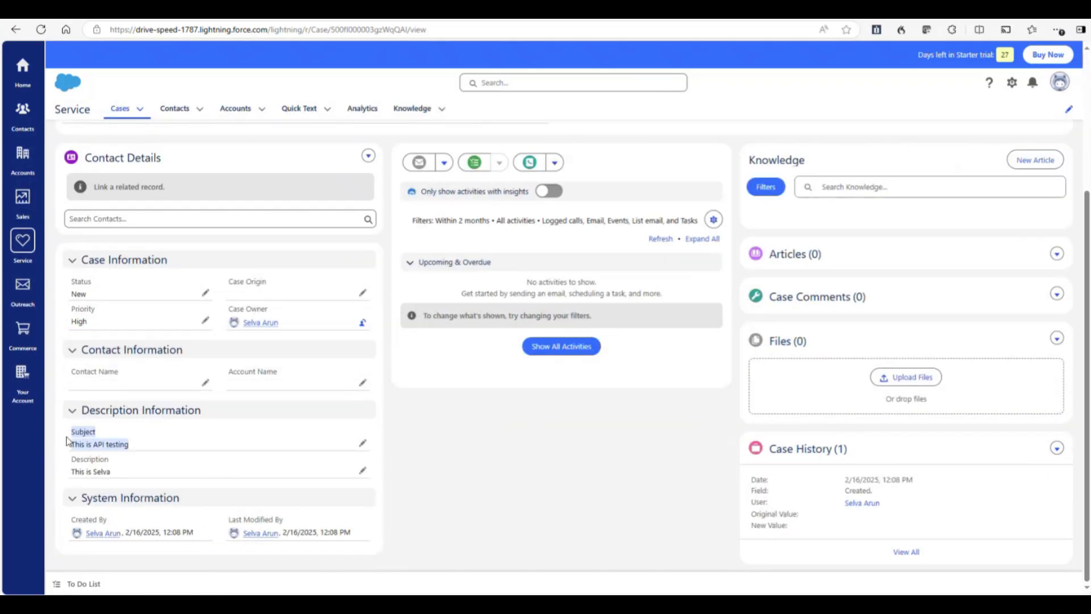
pyautogui.click(144, 468)
pyautogui.moveTo(136, 473); pyautogui.dragTo(40, 477)
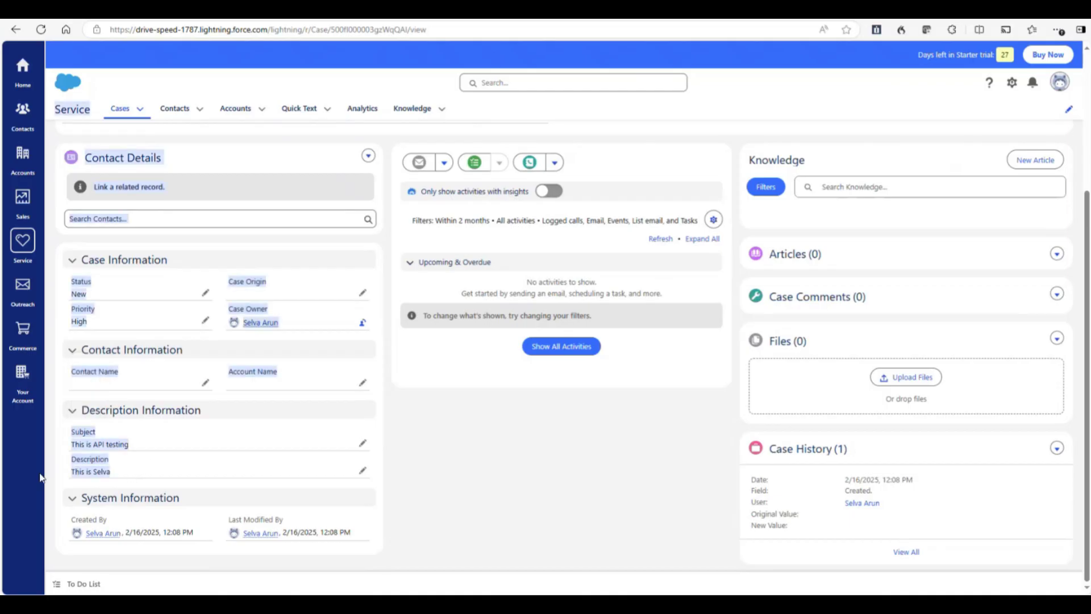
pyautogui.click(513, 465)
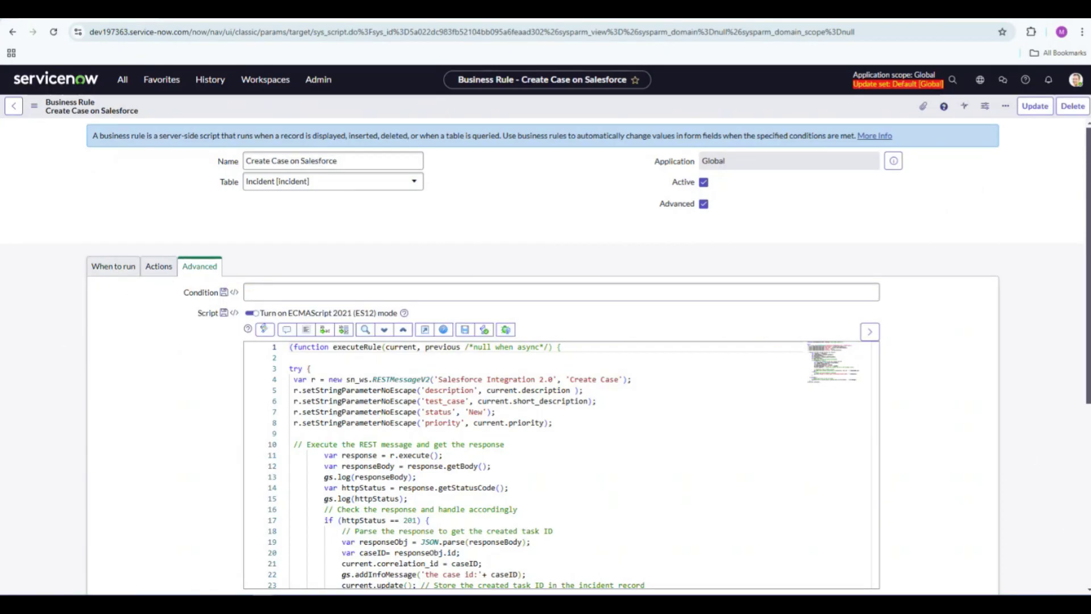
pyautogui.click(113, 267)
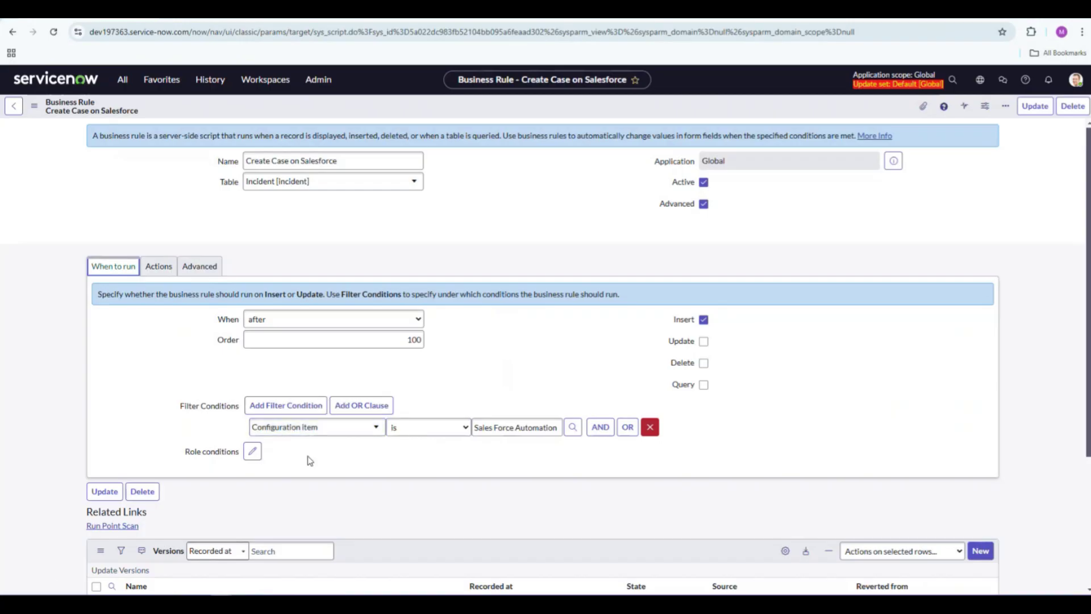
pyautogui.click(199, 268)
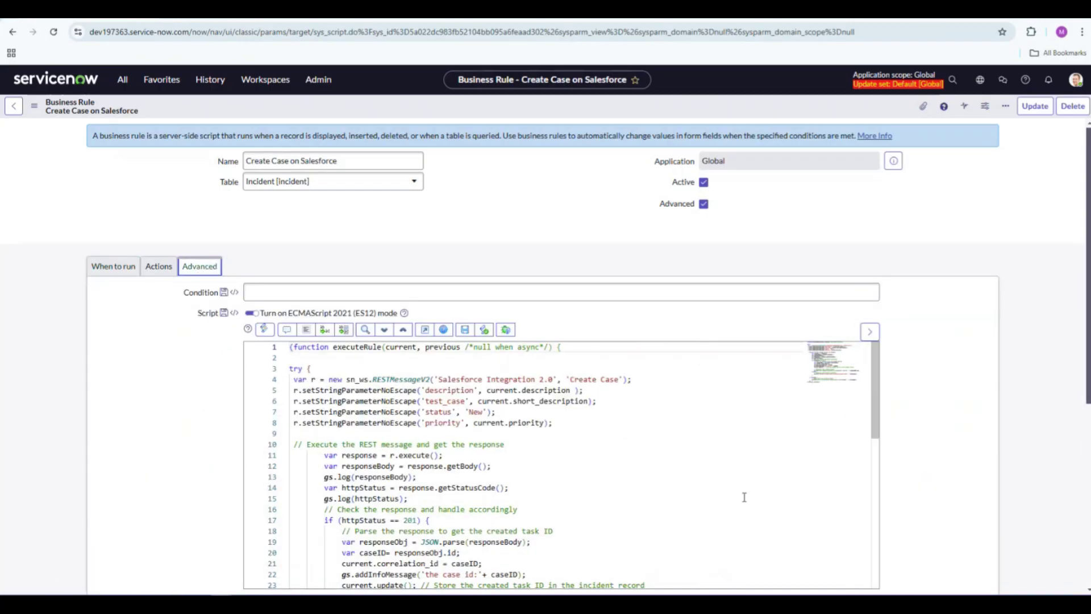
pyautogui.scroll(-1, 740, 456)
pyautogui.scroll(-5, 736, 464)
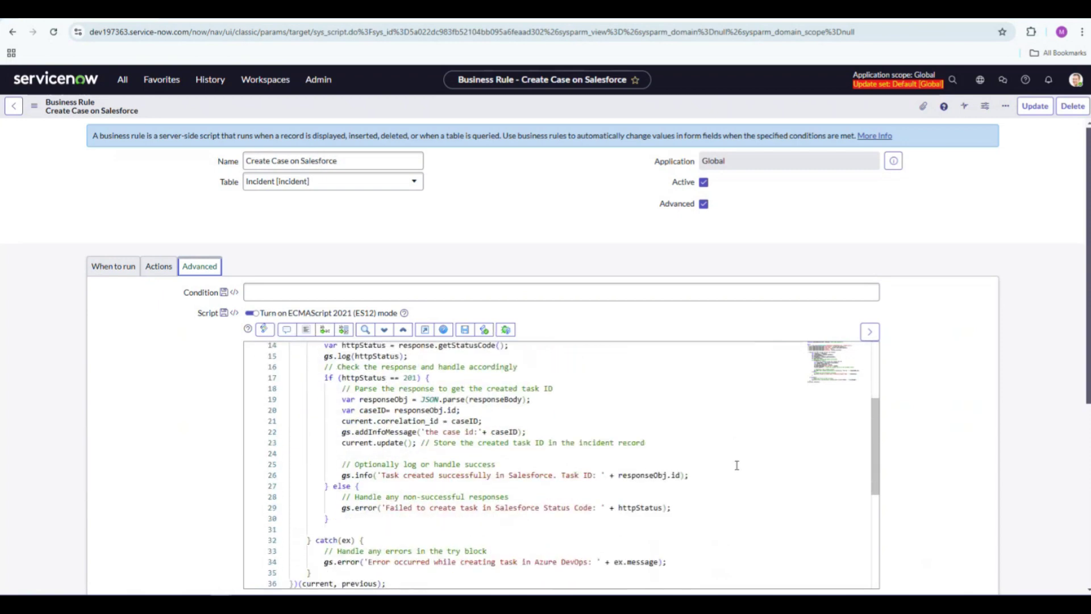
pyautogui.scroll(3, 711, 488)
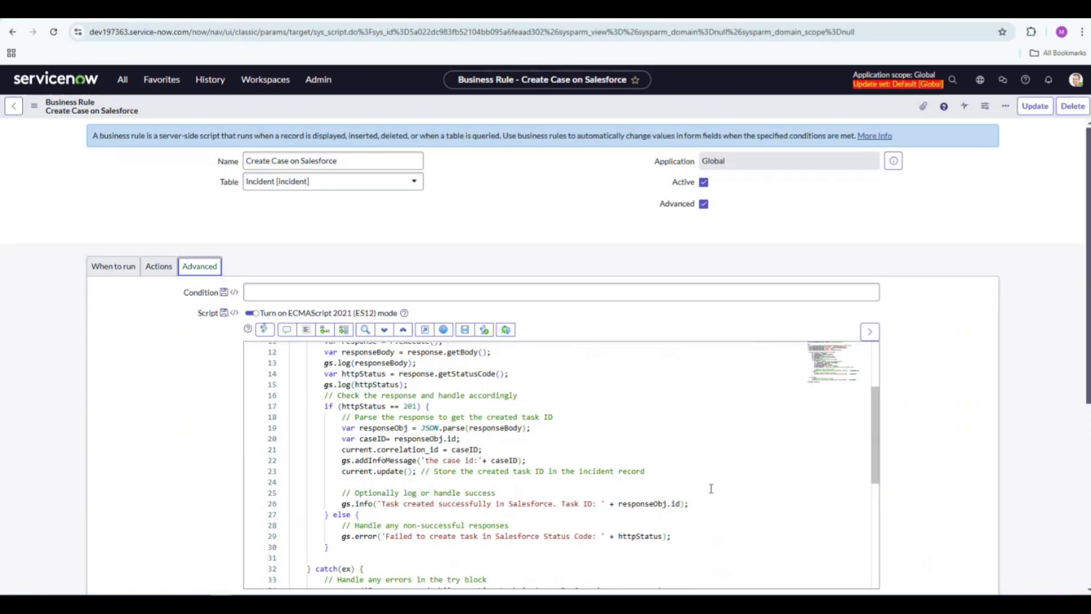
pyautogui.scroll(3, 711, 488)
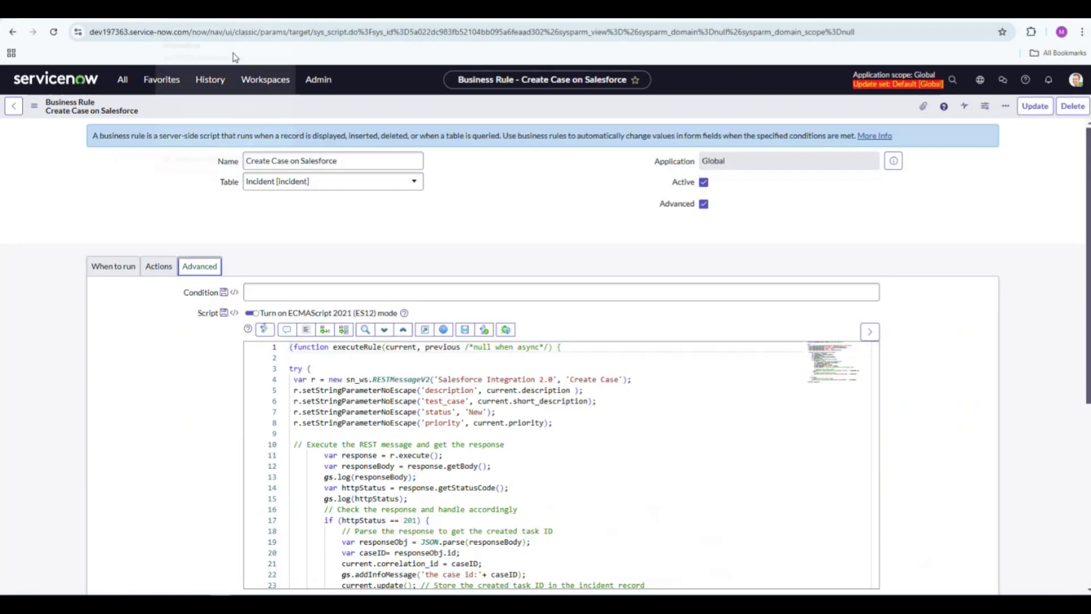
# - Fill a new Sales Force Automation incident: 'API is down please work on it', 'Salesforce APP is not working'
pyautogui.click(211, 80)
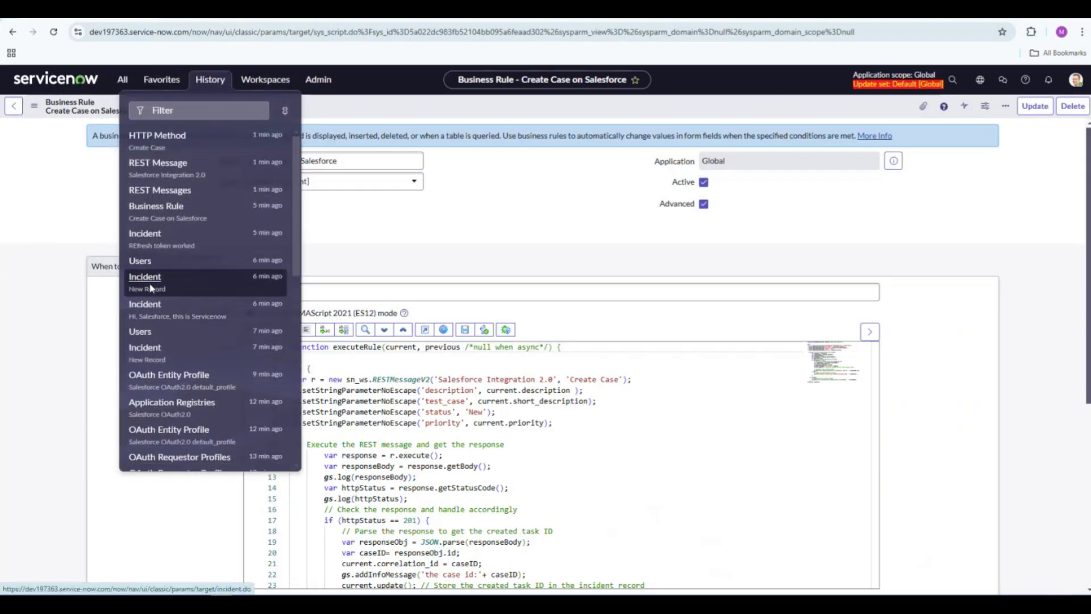
pyautogui.click(146, 278)
pyautogui.click(286, 154)
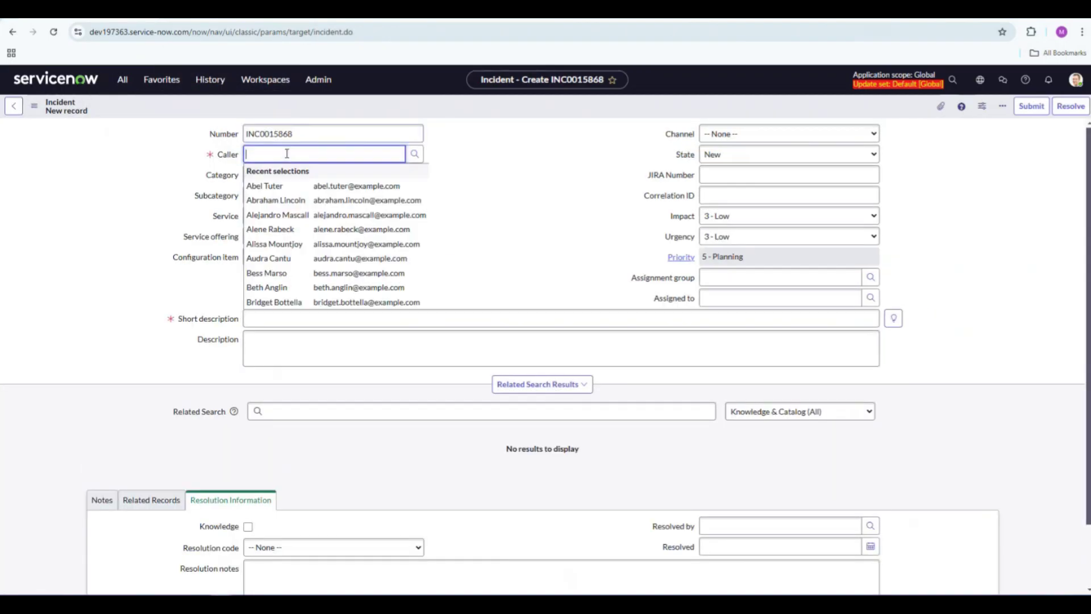
pyautogui.click(302, 183)
pyautogui.click(295, 256)
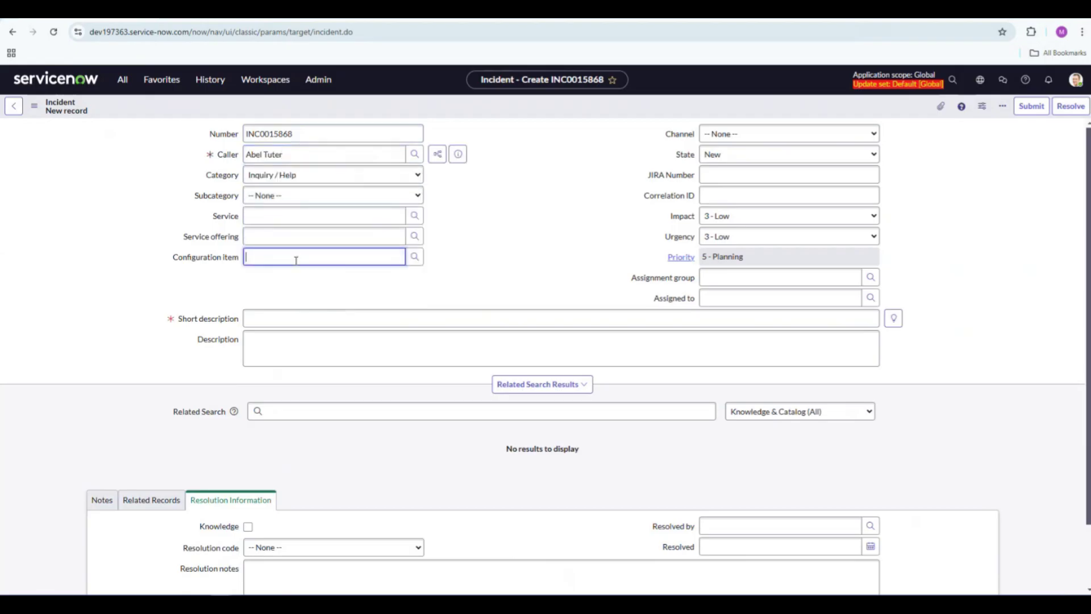
pyautogui.click(287, 319)
pyautogui.click(284, 320)
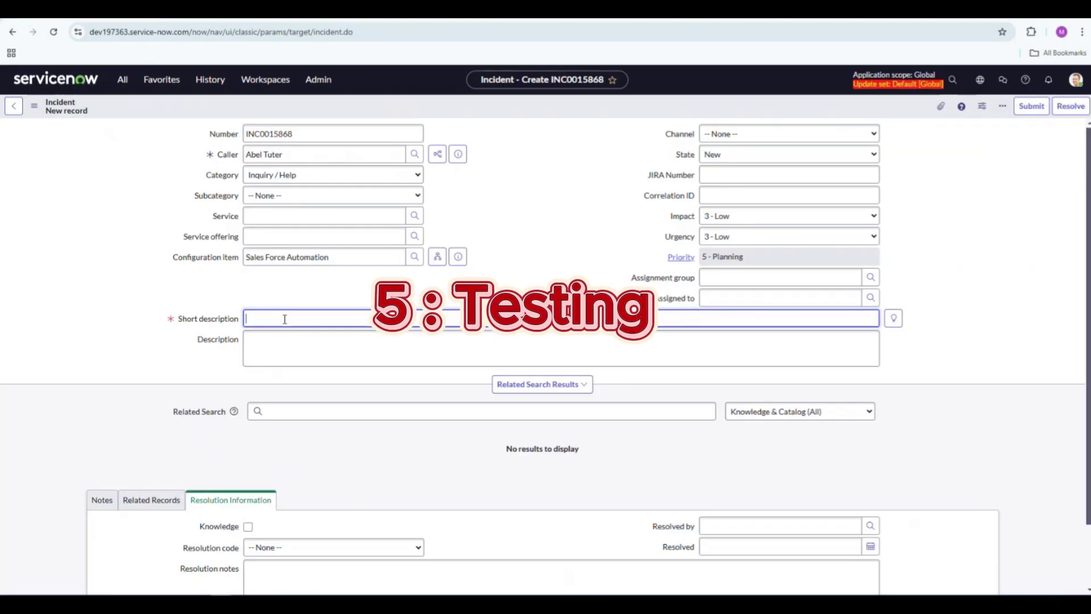
pyautogui.write('API is down please work on it')
pyautogui.click(278, 337)
pyautogui.write('Salesforce APP is')
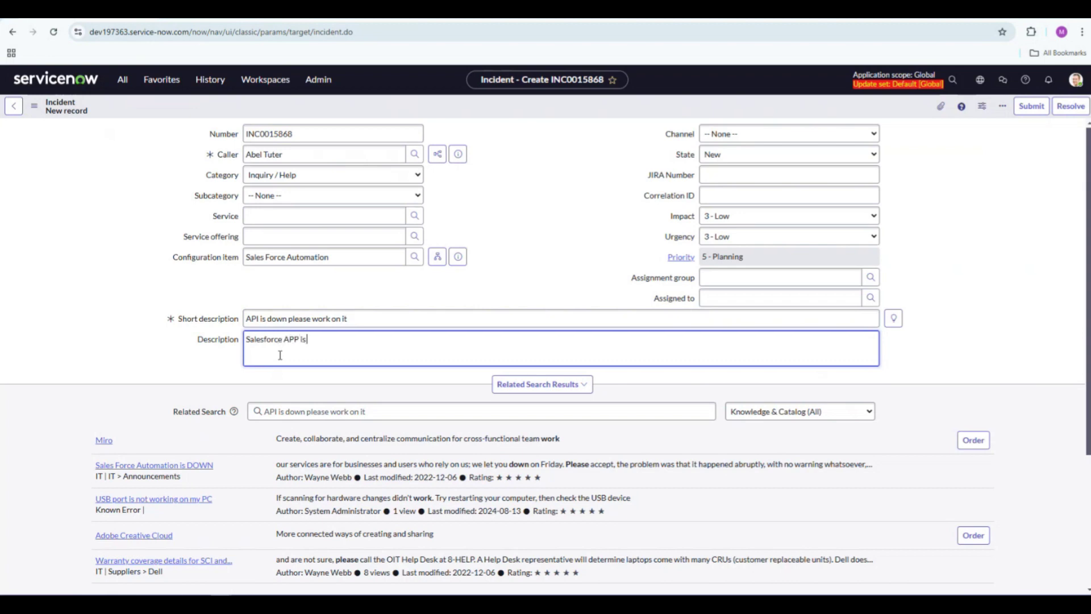
pyautogui.write(' not working')
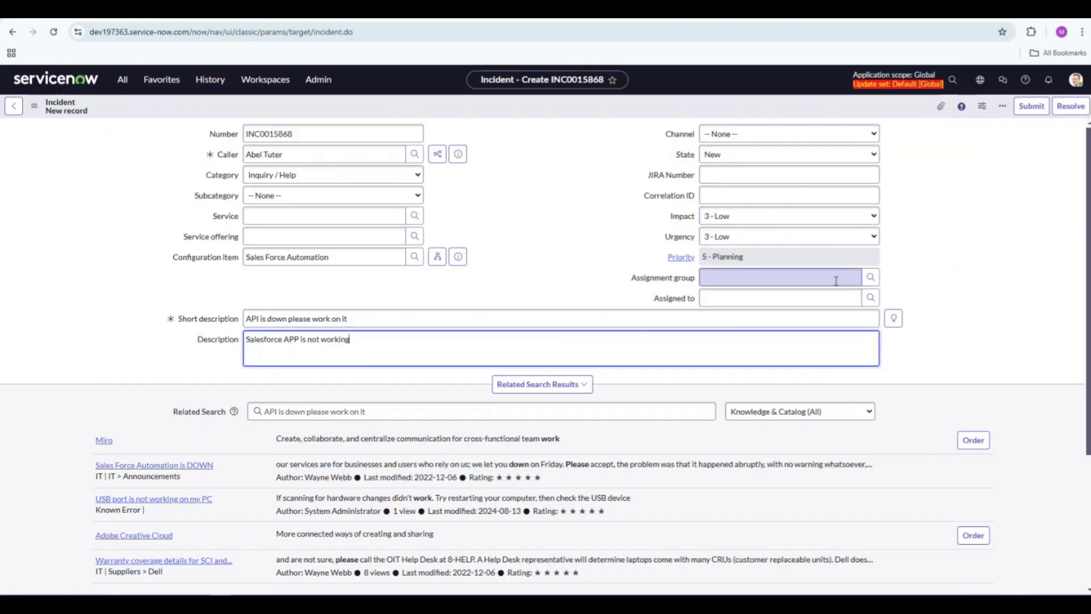
# - Save incident INC0015868 and copy the returned Salesforce case id from Correlation ID
pyautogui.rightClick(776, 107)
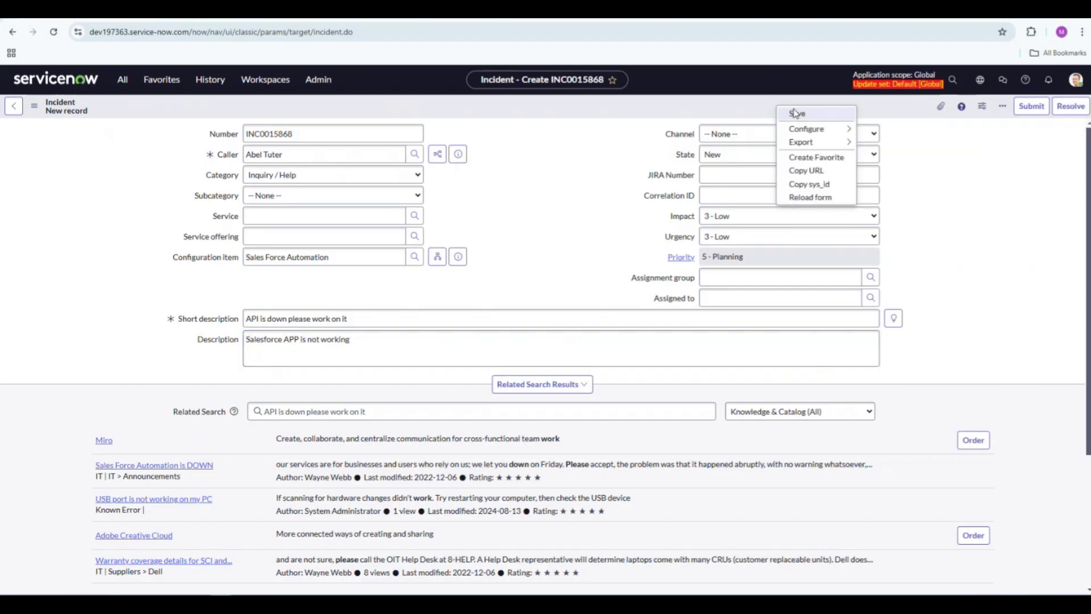
pyautogui.click(796, 113)
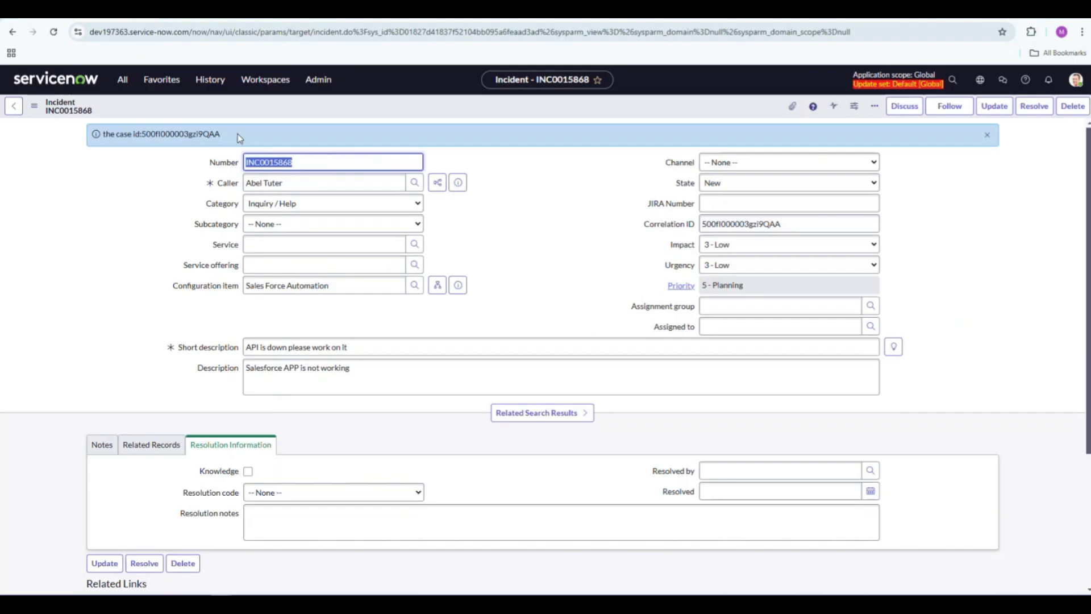
pyautogui.moveTo(238, 134); pyautogui.dragTo(93, 134)
pyautogui.click(789, 224)
pyautogui.hotkey('ctrl', 'a')
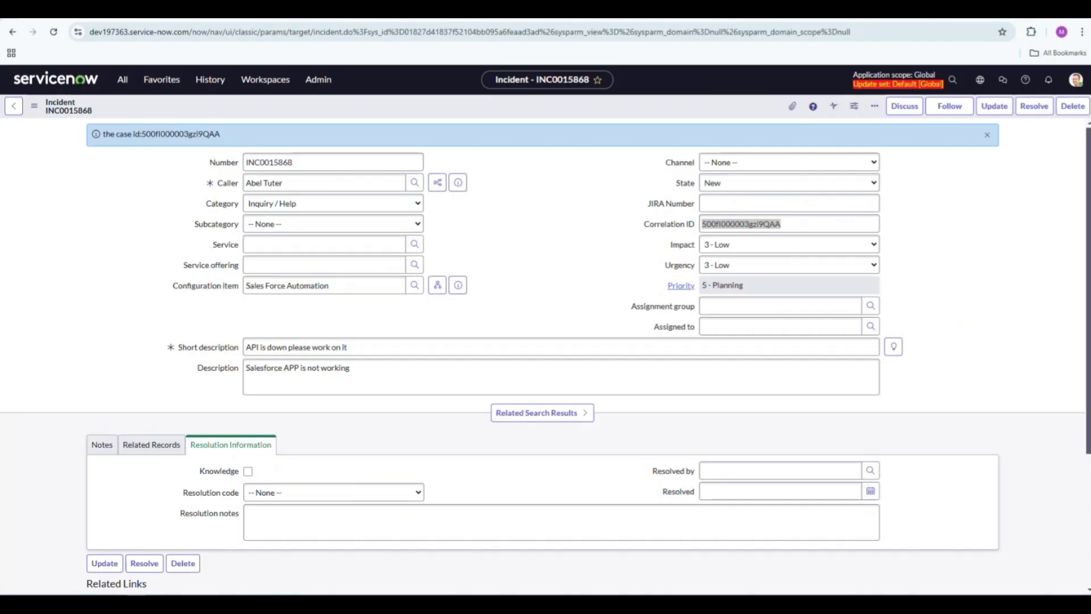
pyautogui.hotkey('alt', 'Tab')
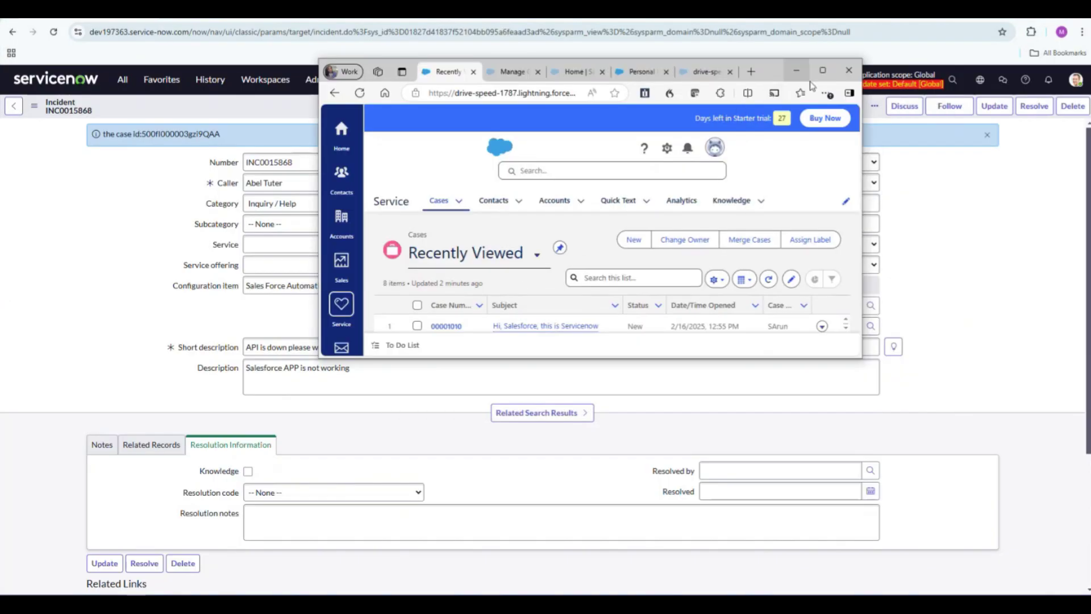
# - Refresh the Salesforce Cases list and open case 00001011 to review its details
pyautogui.click(822, 70)
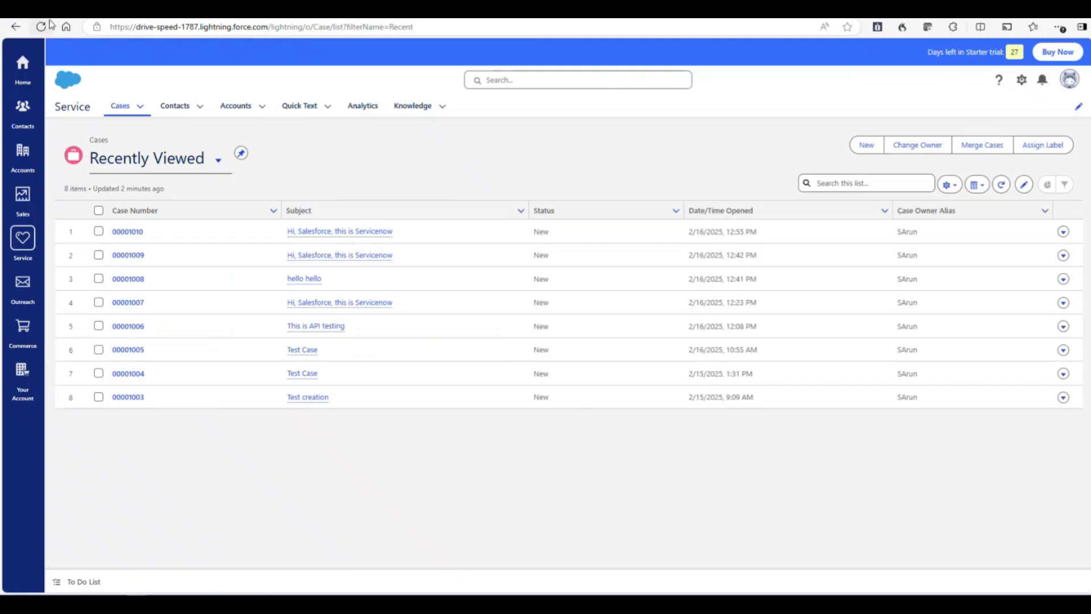
pyautogui.click(41, 26)
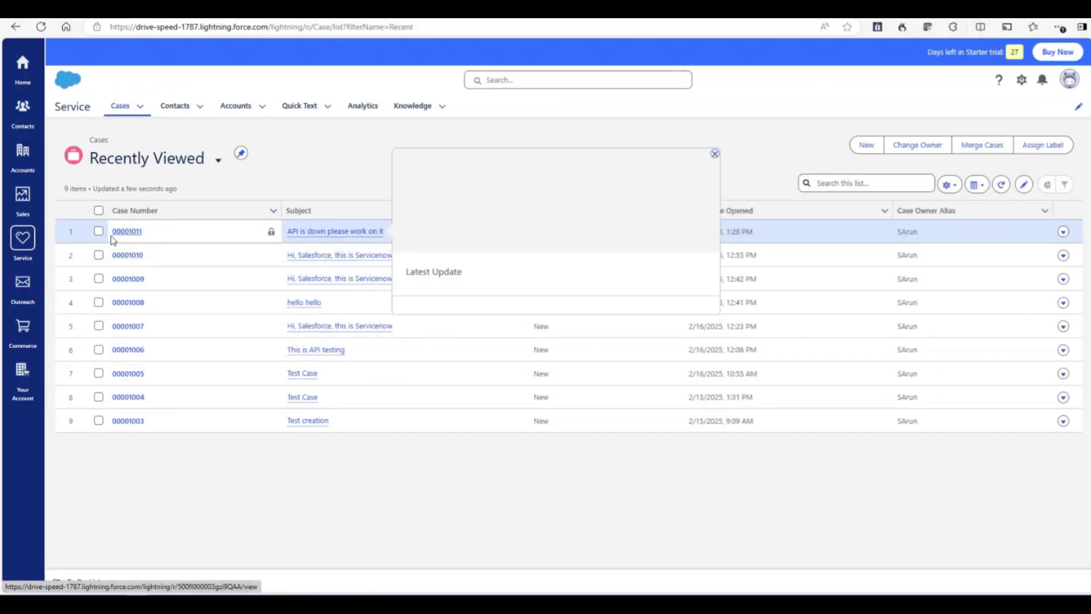
pyautogui.click(127, 233)
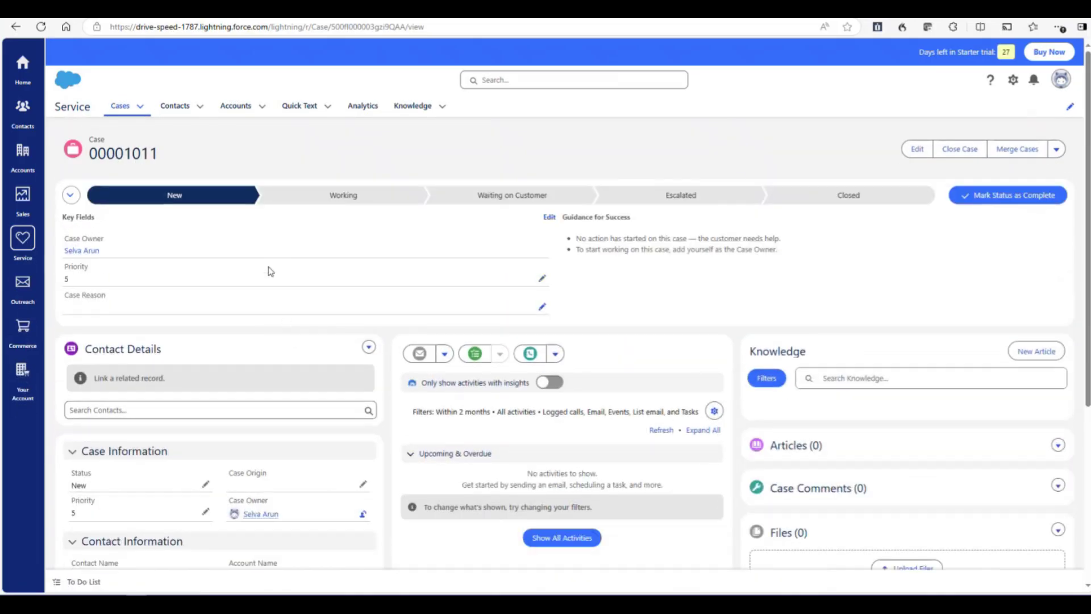
pyautogui.scroll(-2, 480, 392)
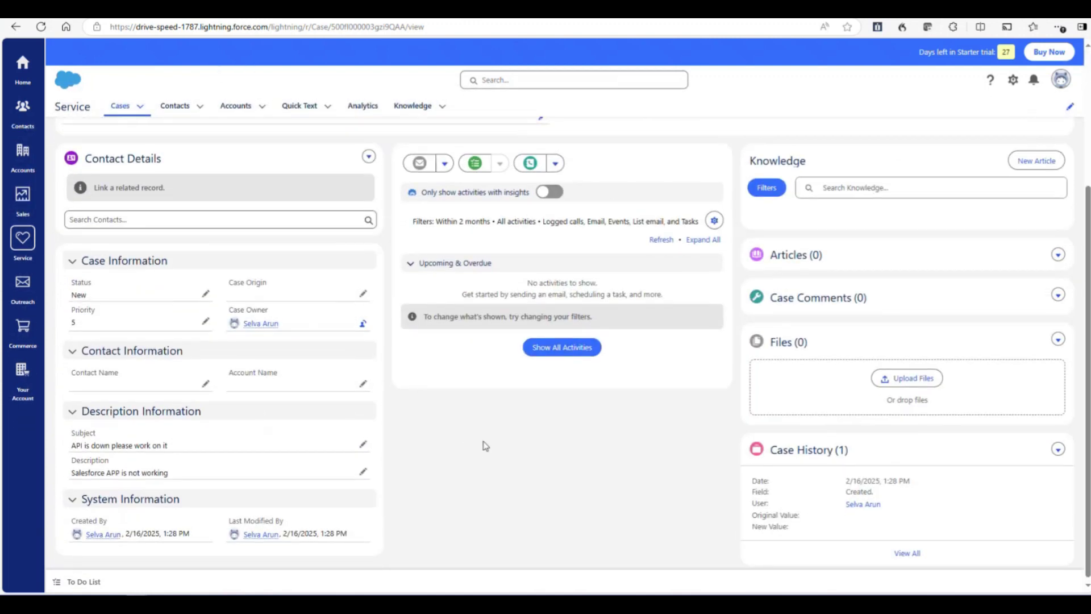
pyautogui.scroll(3, 485, 444)
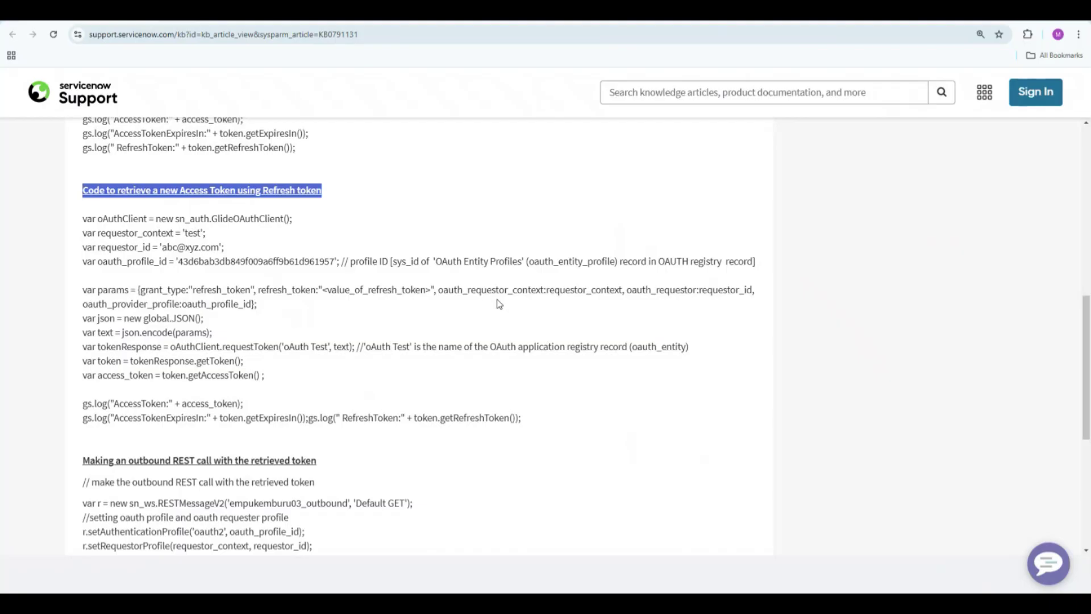
# - Review the refresh-token code in the support article, then return to incident INC0015868
pyautogui.click(339, 211)
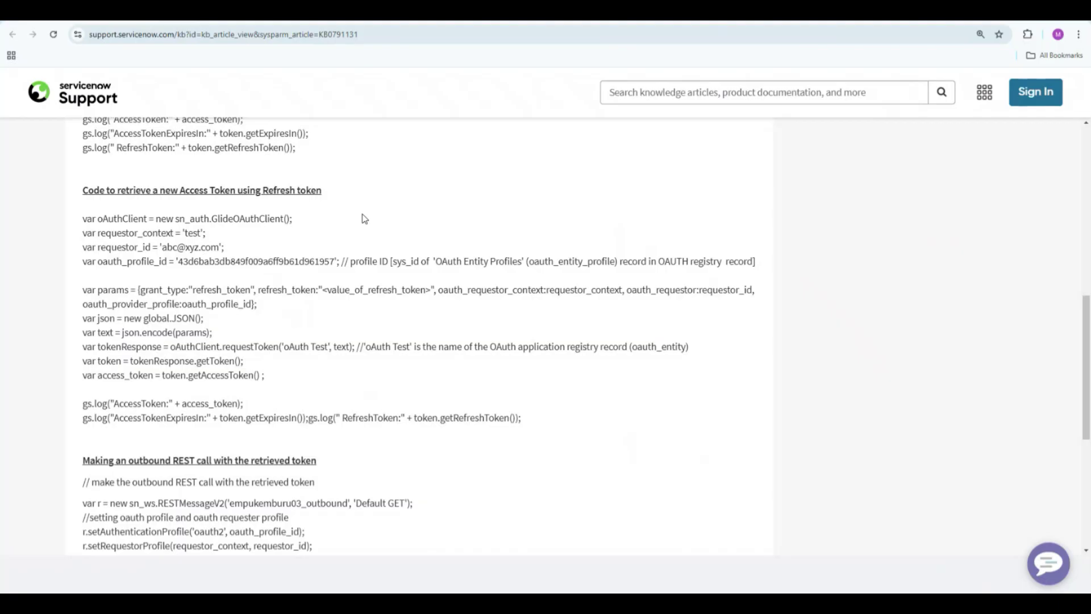
pyautogui.moveTo(296, 220); pyautogui.dragTo(54, 224)
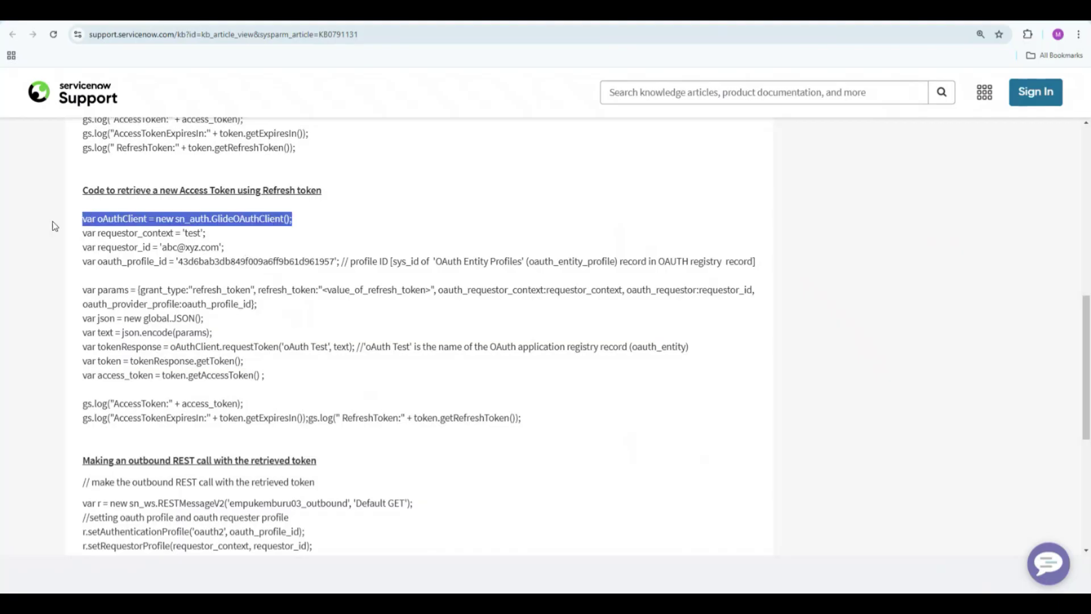
pyautogui.click(374, 237)
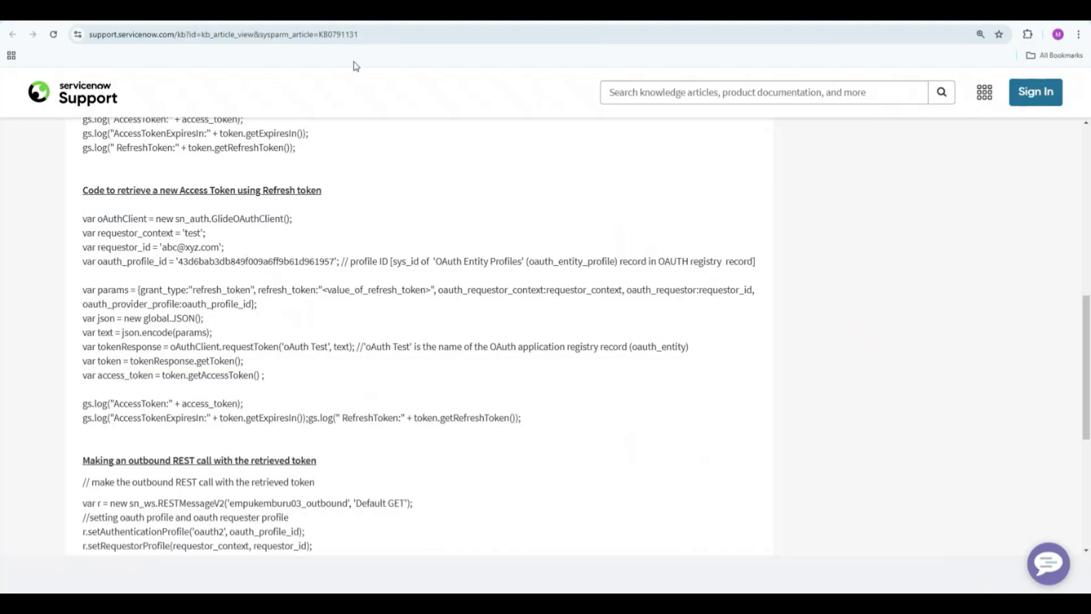
pyautogui.click(1006, 13)
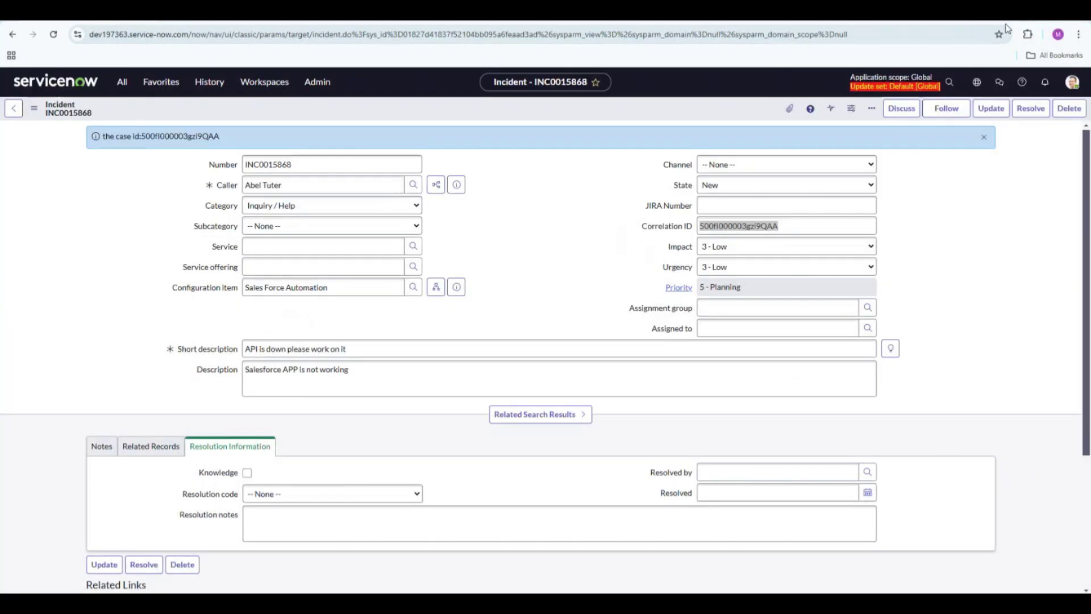